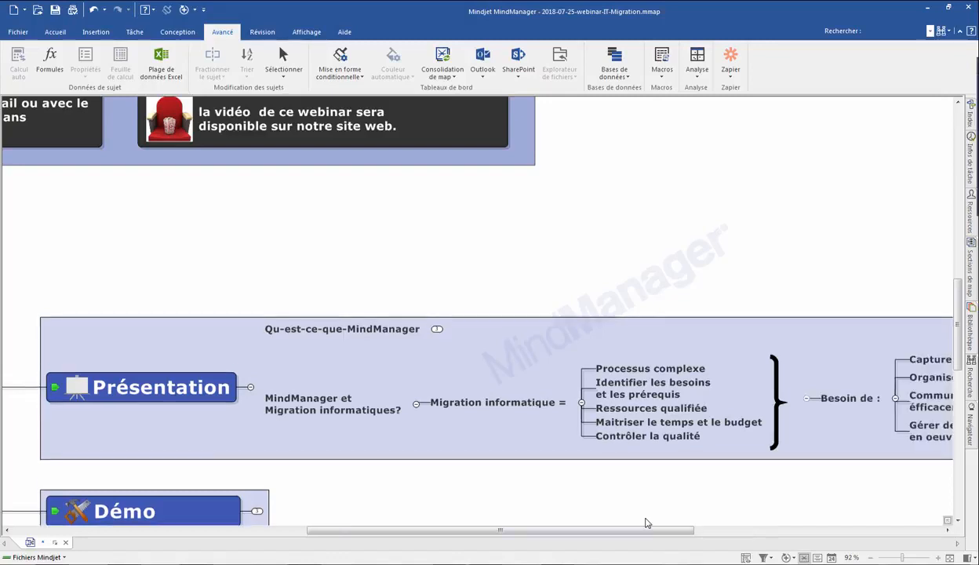
# Step: Collapse the "MindManager et Migration informatiques?" branch of the Présentation topic
pyautogui.moveTo(656, 531); pyautogui.dragTo(768, 527)
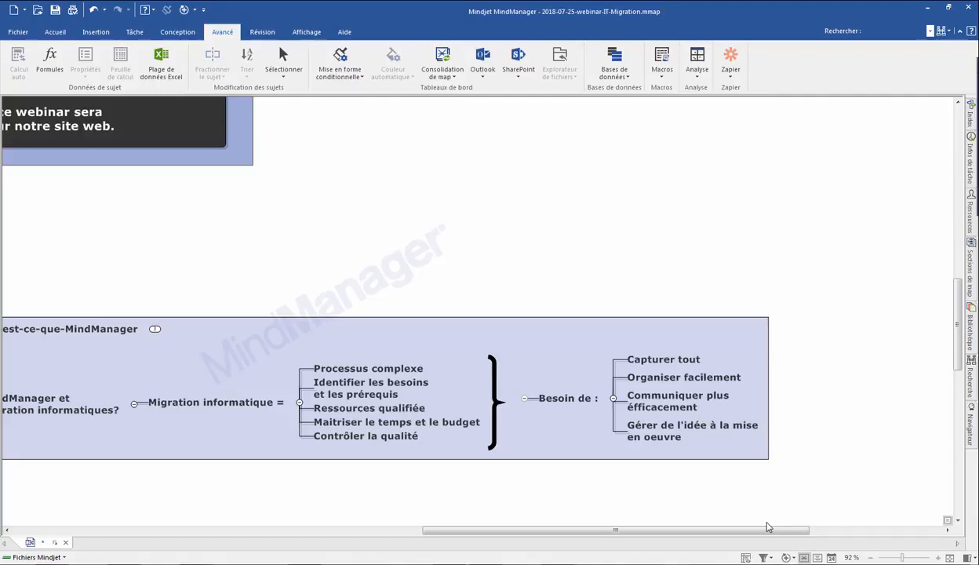
pyautogui.click(135, 404)
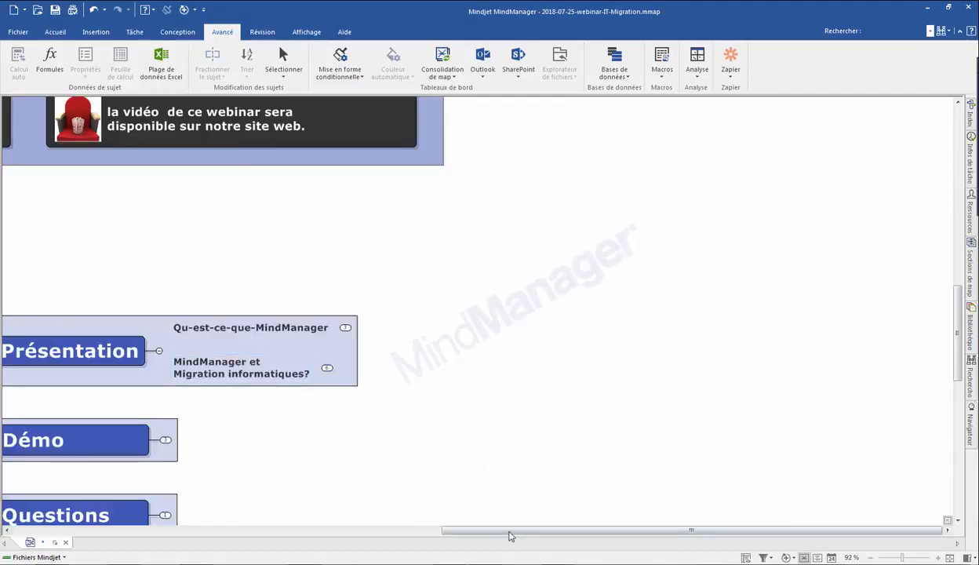
pyautogui.moveTo(509, 536); pyautogui.dragTo(389, 538)
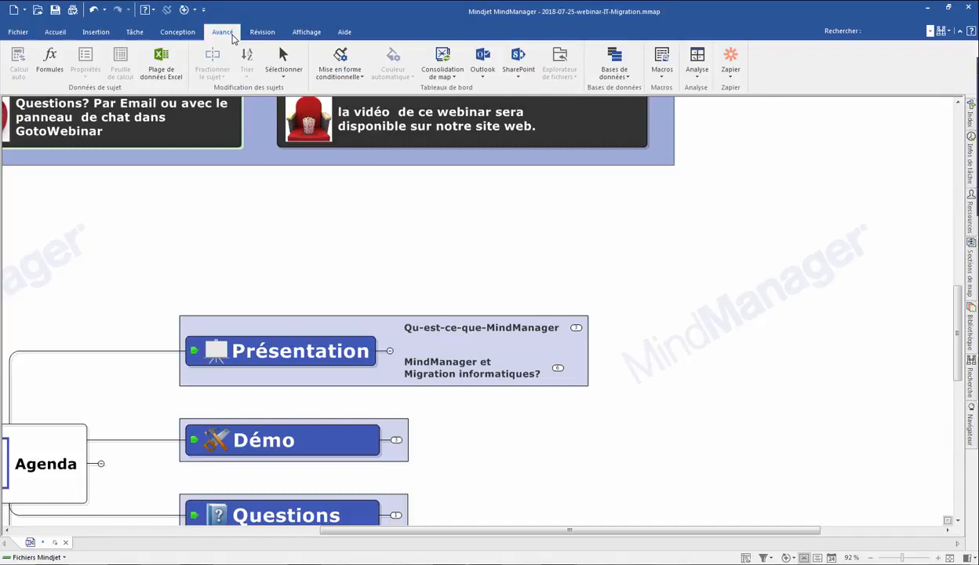
# Step: Create a new map from the Suivi du projet template in the Gestion de projet category of the local templates
pyautogui.click(96, 32)
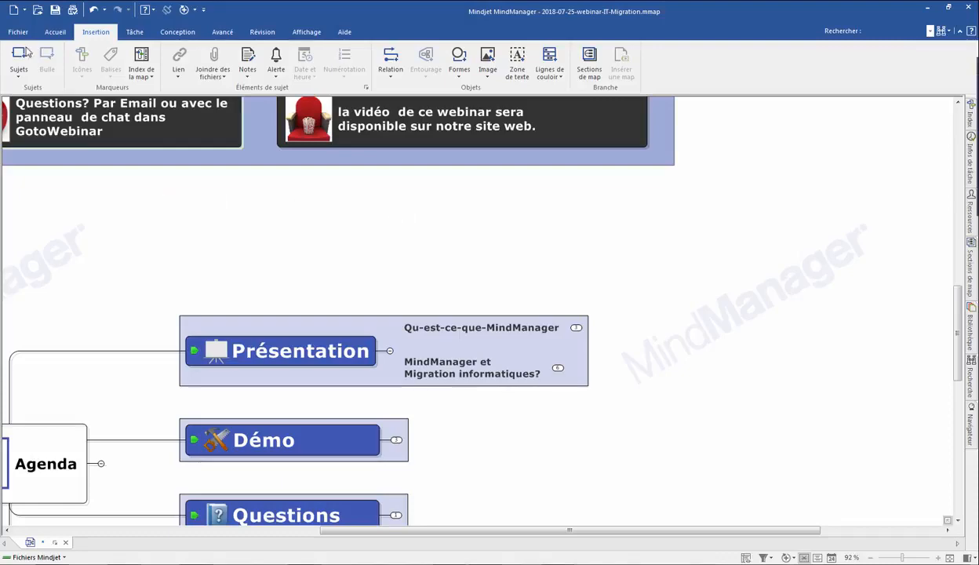
pyautogui.click(19, 32)
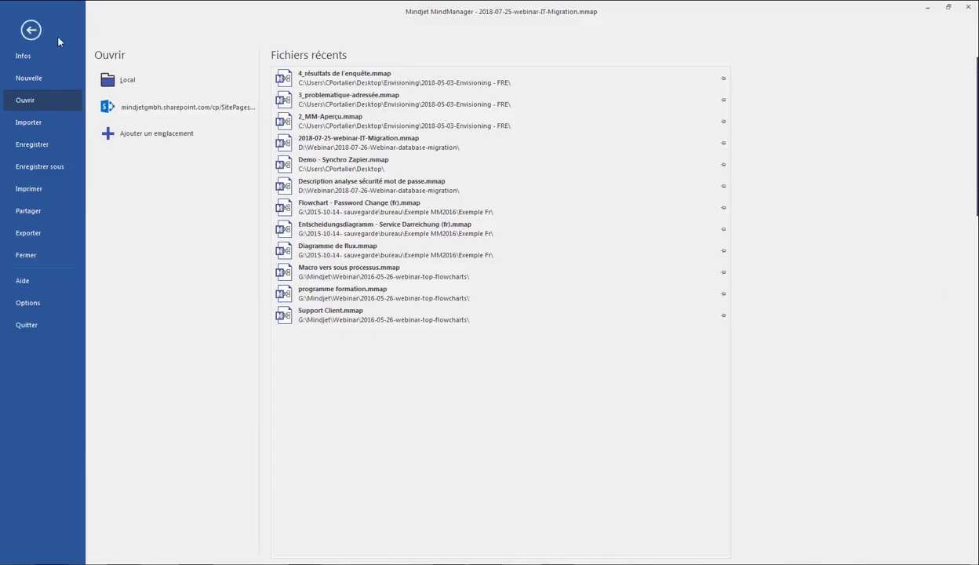
pyautogui.click(39, 78)
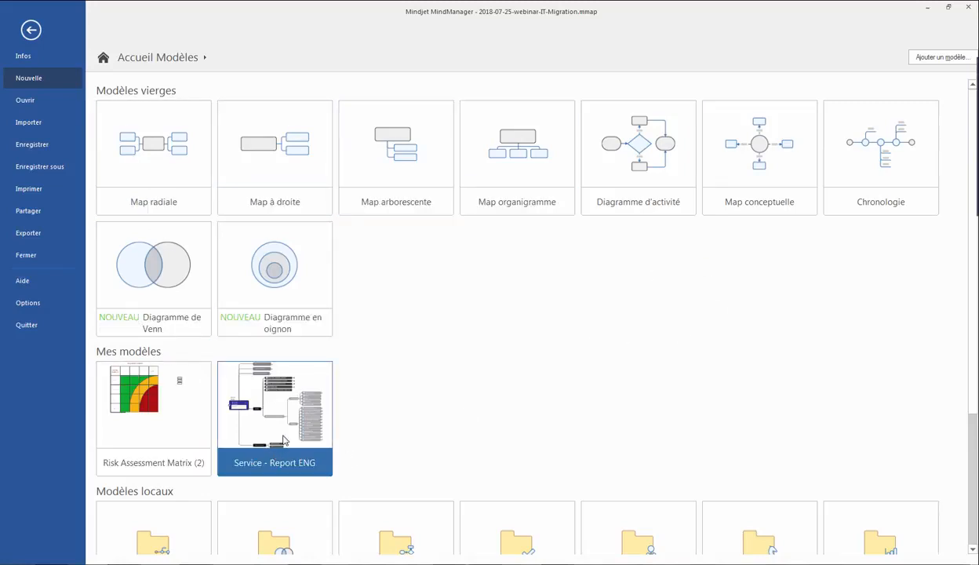
pyautogui.scroll(-2, 409, 405)
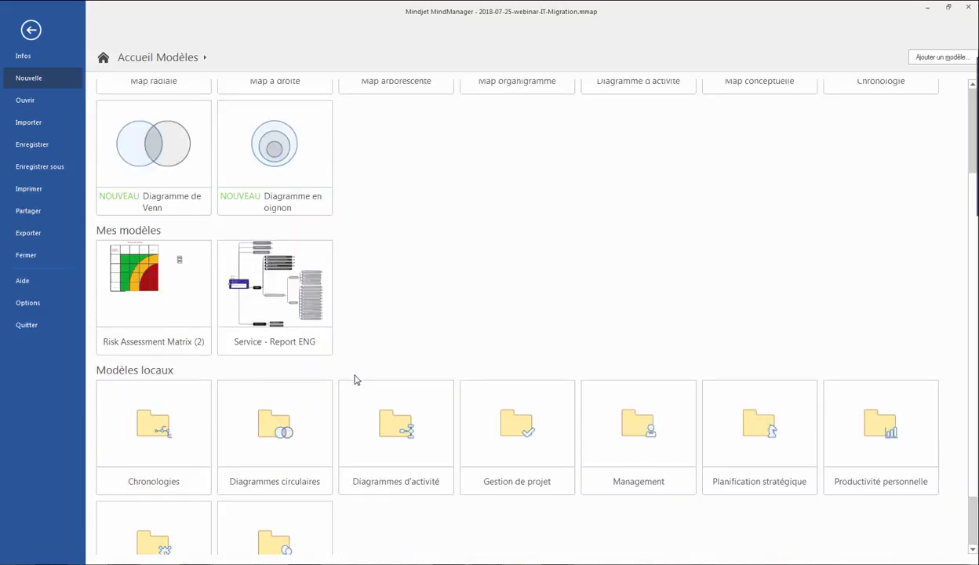
pyautogui.scroll(-1, 355, 380)
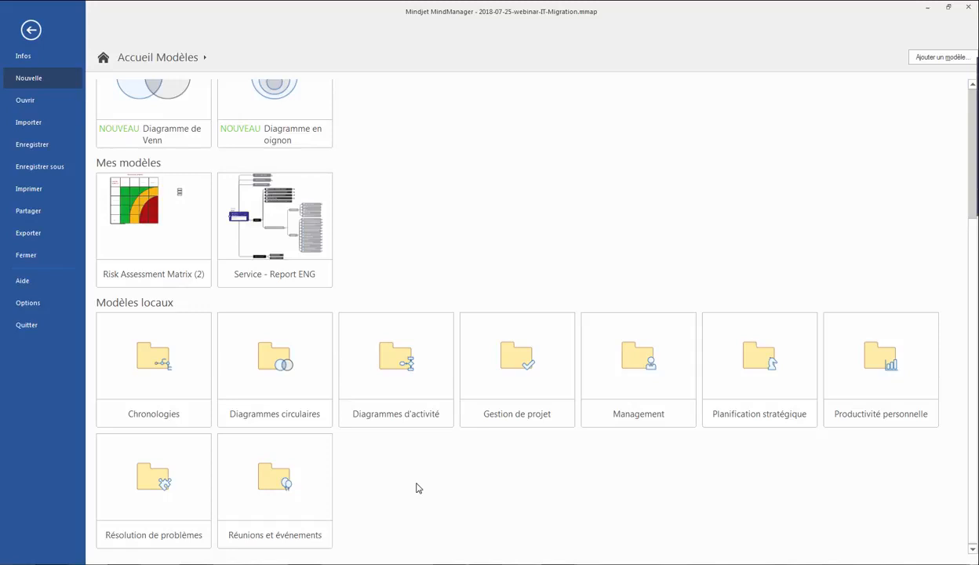
pyautogui.click(514, 367)
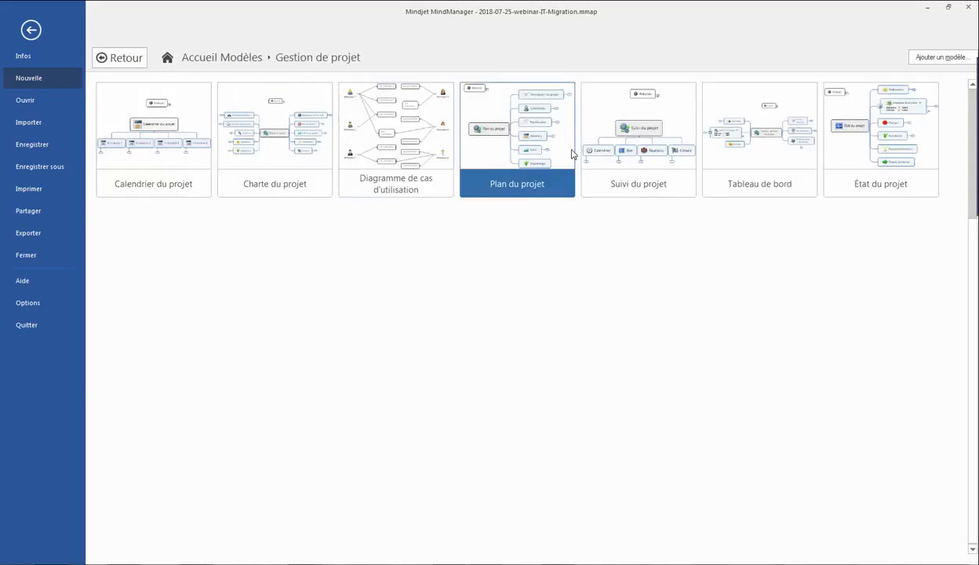
pyautogui.doubleClick(648, 137)
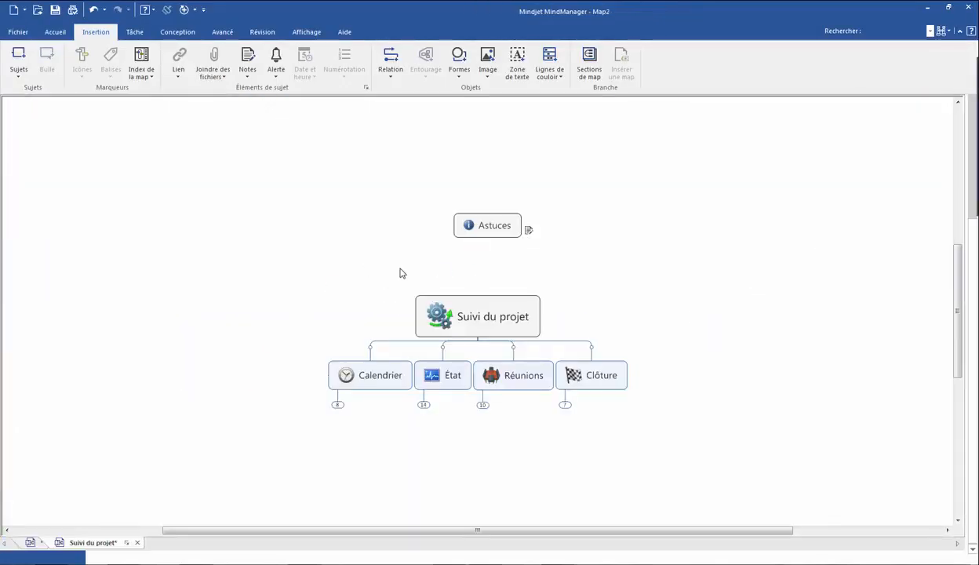
# Step: Read the note on the Astuces topic and expand the Calendrier branch down to the phases under PLANNING
pyautogui.moveTo(528, 229)
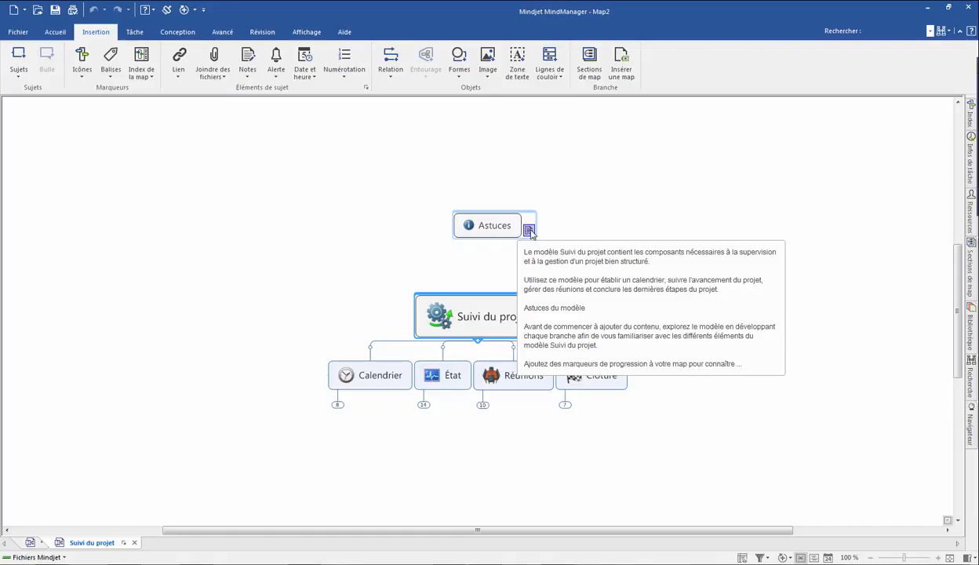
pyautogui.click(353, 234)
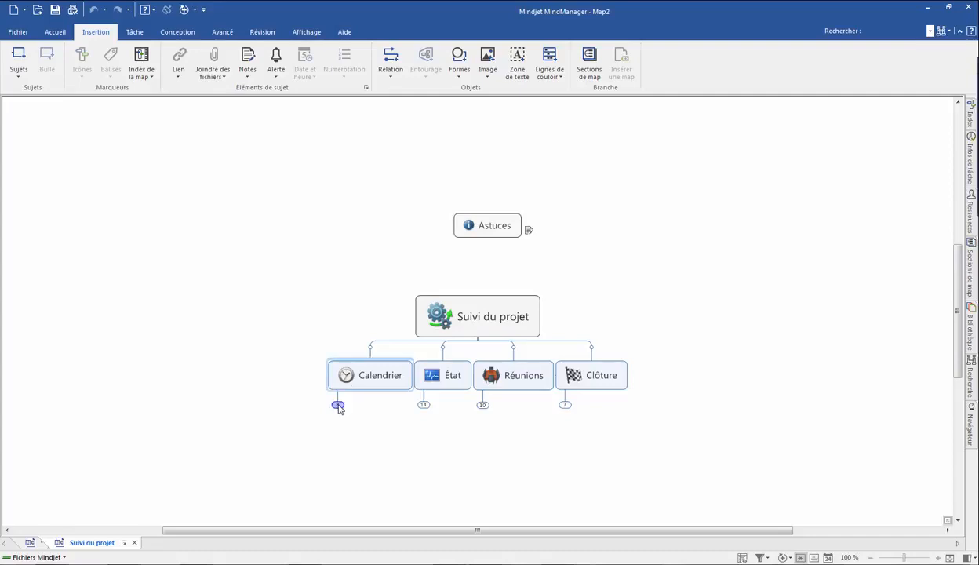
pyautogui.click(337, 405)
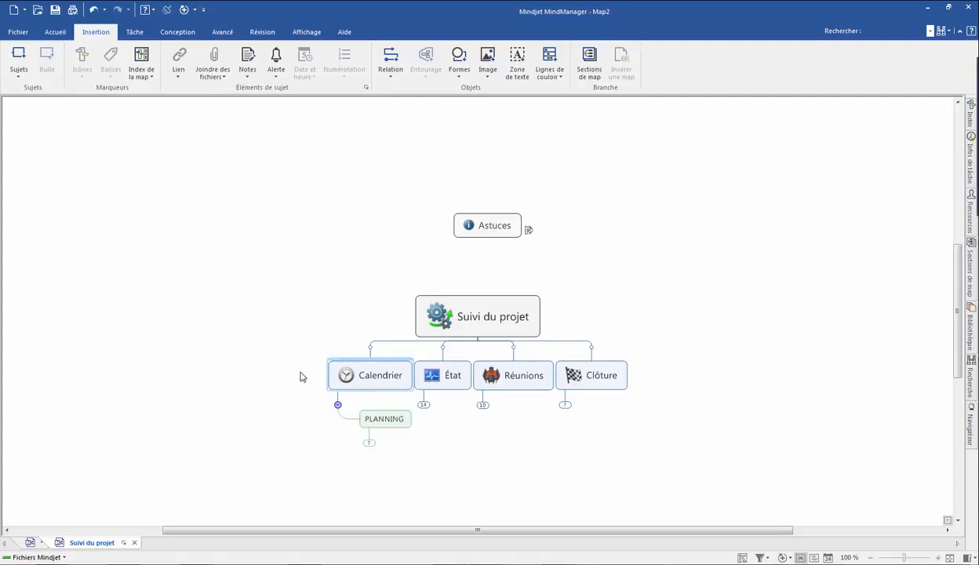
pyautogui.click(369, 442)
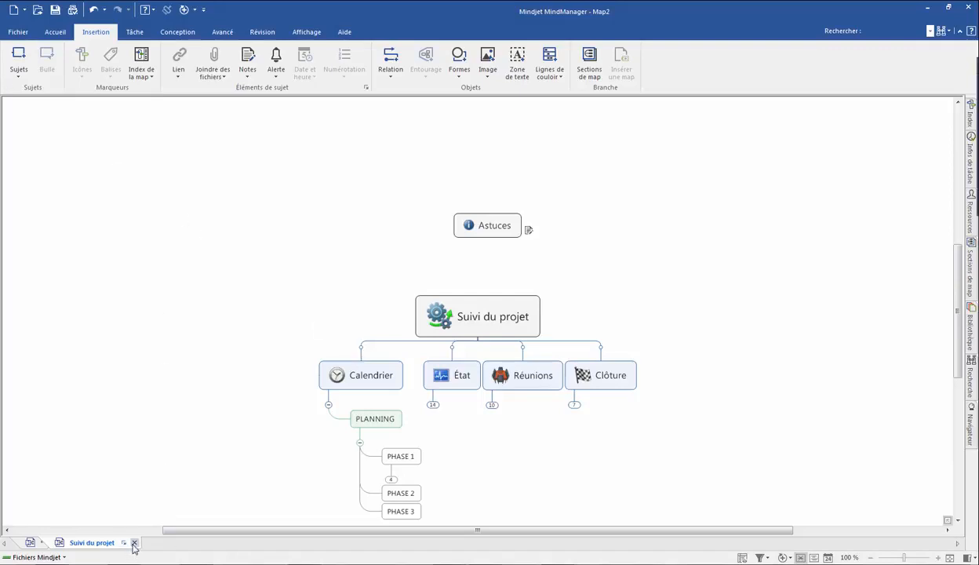
# Step: Examine the local templates in the Planification stratégique category and return to the Suivi du projet map
pyautogui.click(16, 33)
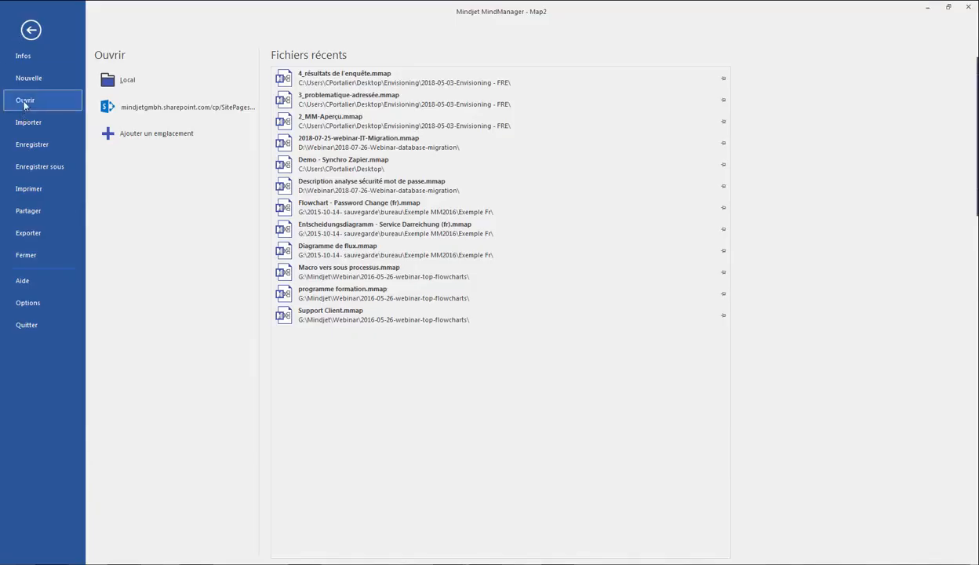
pyautogui.click(26, 77)
pyautogui.scroll(-2, 667, 274)
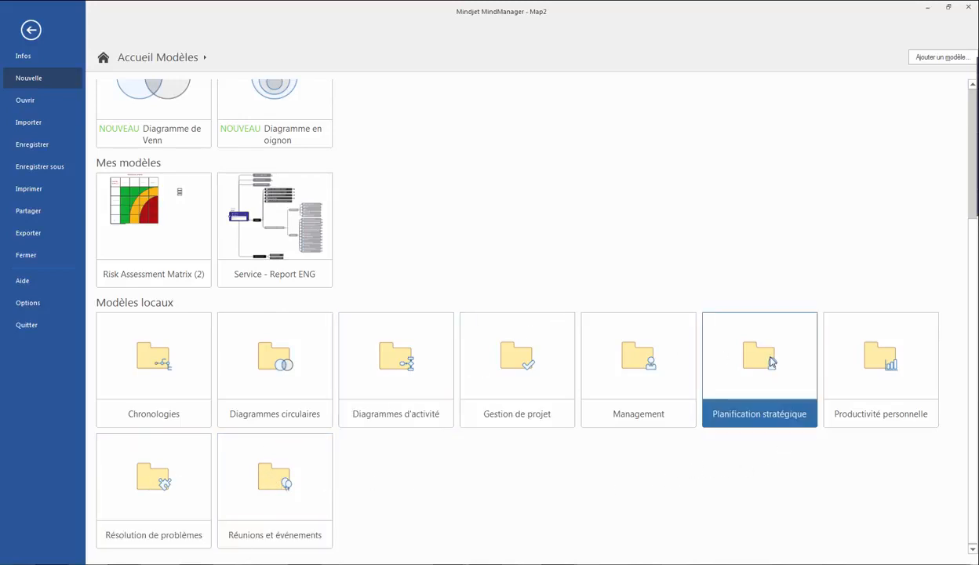
pyautogui.click(769, 361)
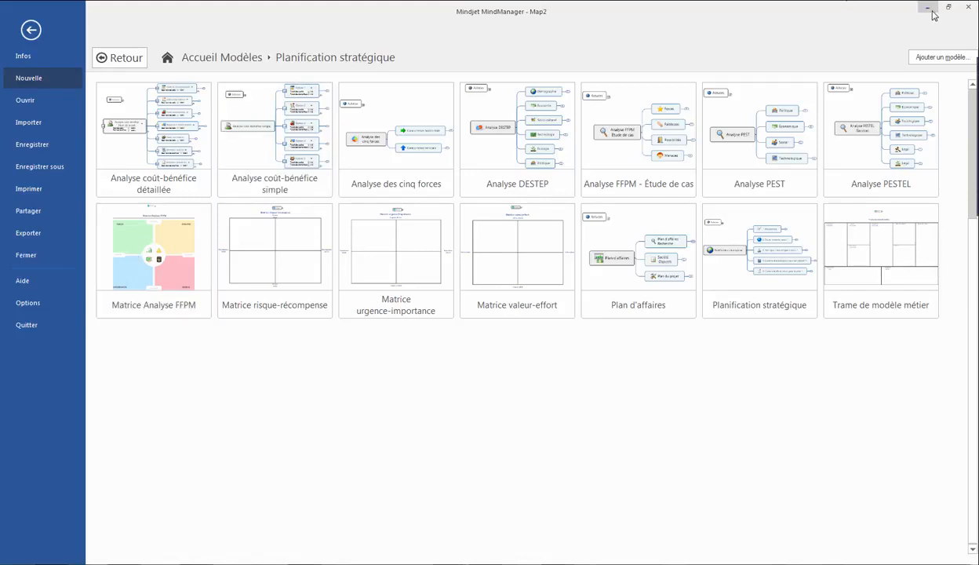
pyautogui.click(32, 31)
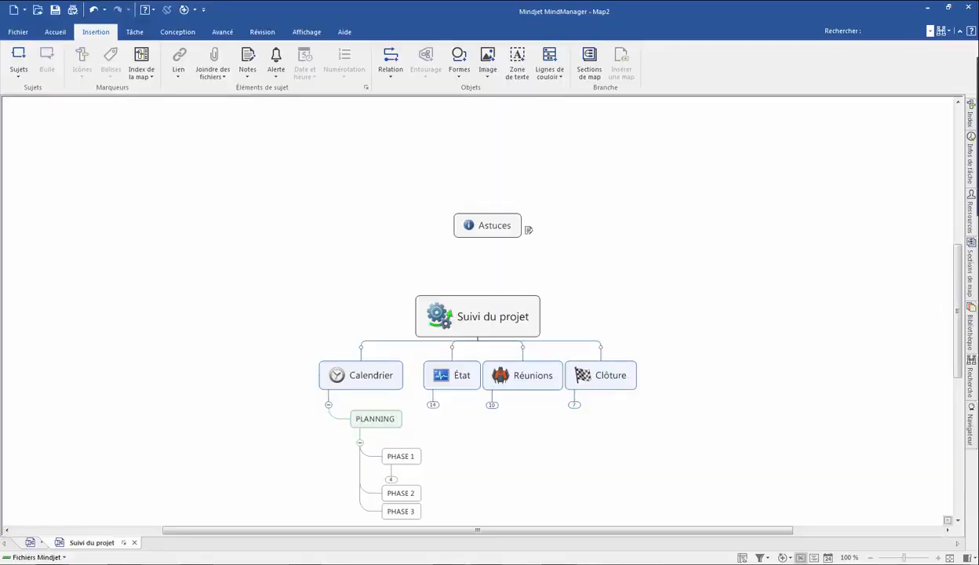
# Step: Open the map Matrice Analyse FFPM.mmap and show its upper quadrants
pyautogui.hotkey('alt', 'Tab')
pyautogui.doubleClick(459, 203)
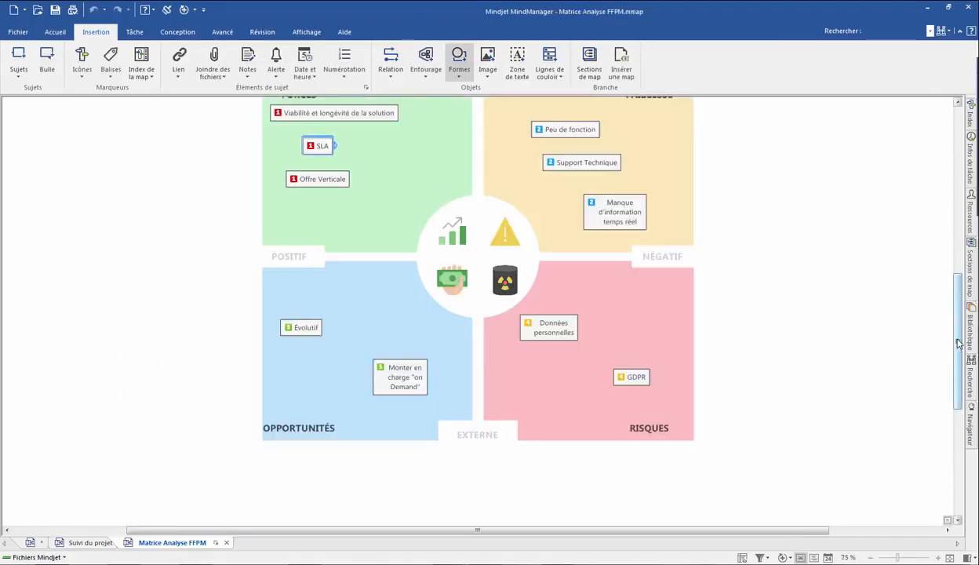
pyautogui.scroll(3, 958, 342)
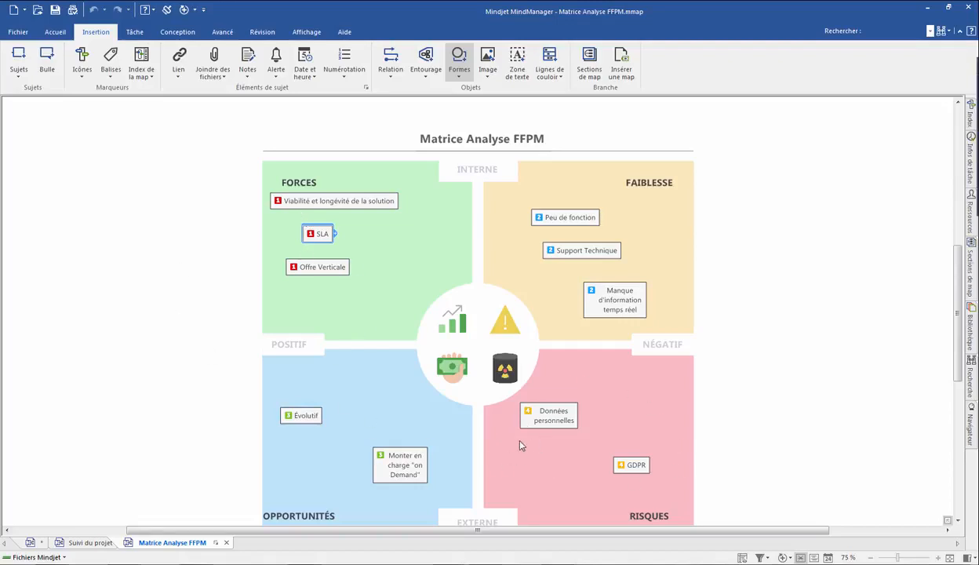
# Step: Add the red Alarme icon from the icon library to the Données personnelles topic in the Risques quadrant
pyautogui.click(547, 417)
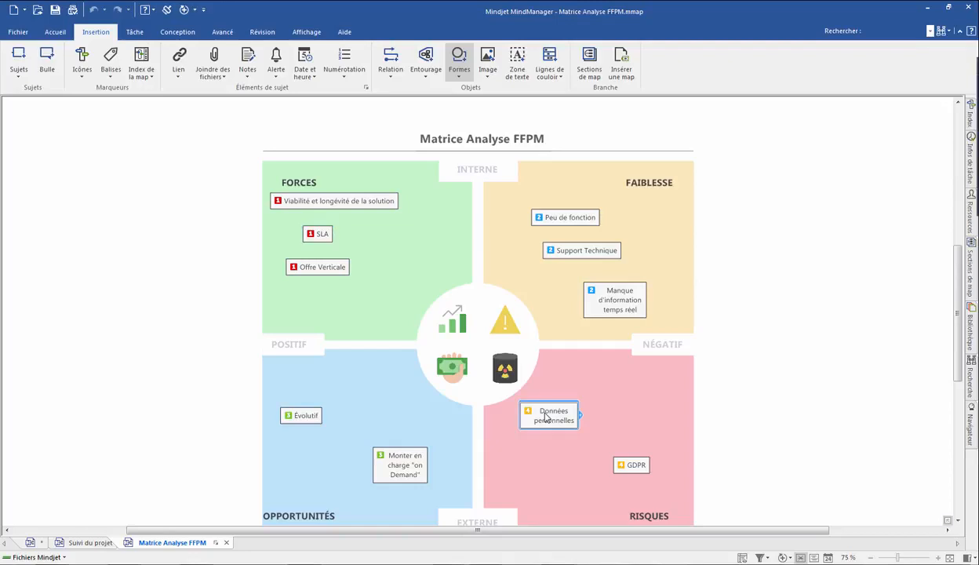
pyautogui.click(972, 335)
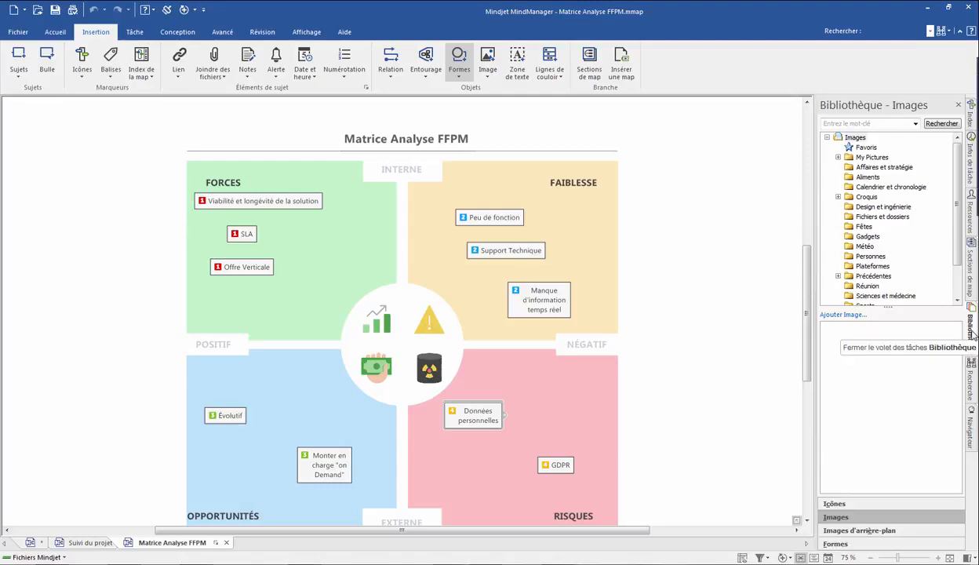
pyautogui.click(84, 63)
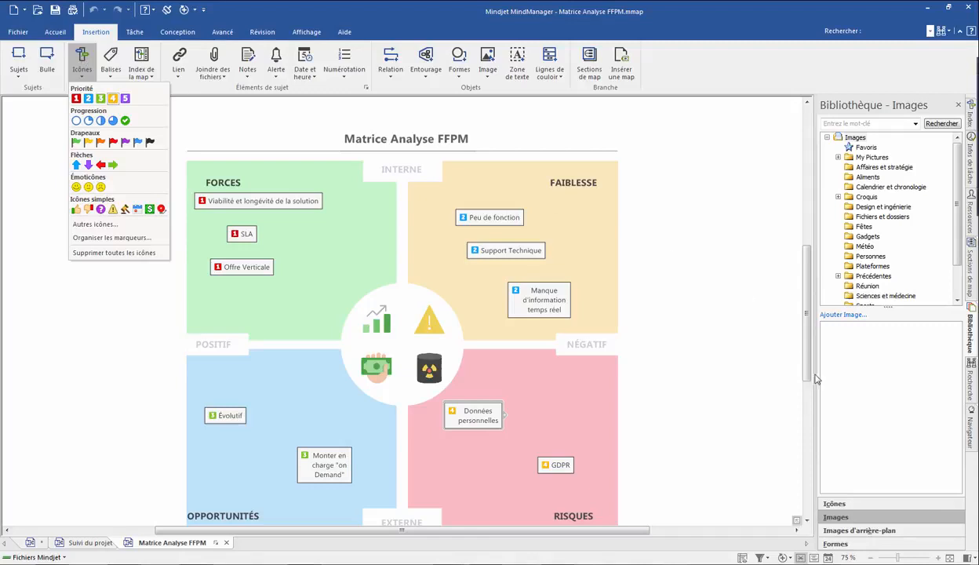
pyautogui.click(973, 330)
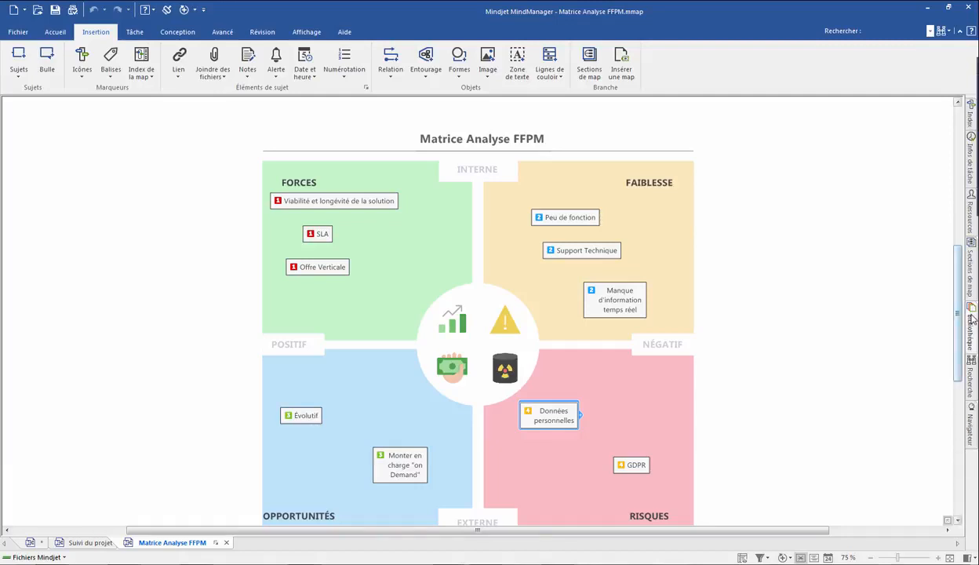
pyautogui.click(971, 323)
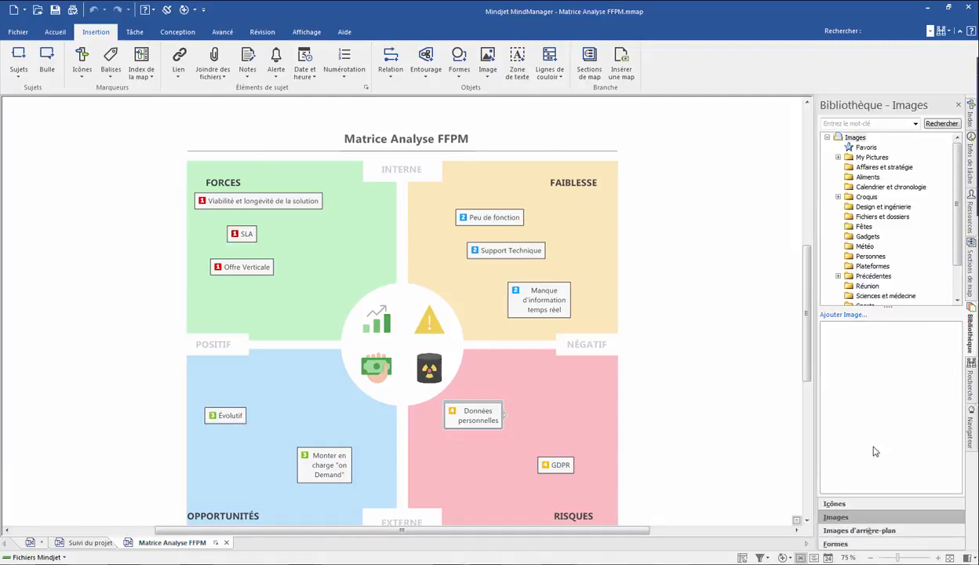
pyautogui.click(824, 500)
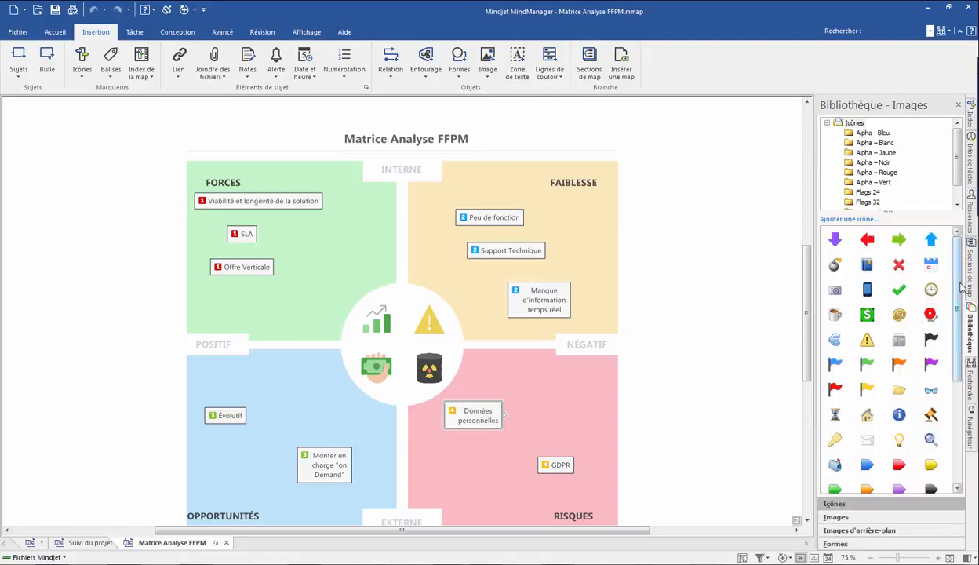
pyautogui.moveTo(957, 283); pyautogui.dragTo(961, 312)
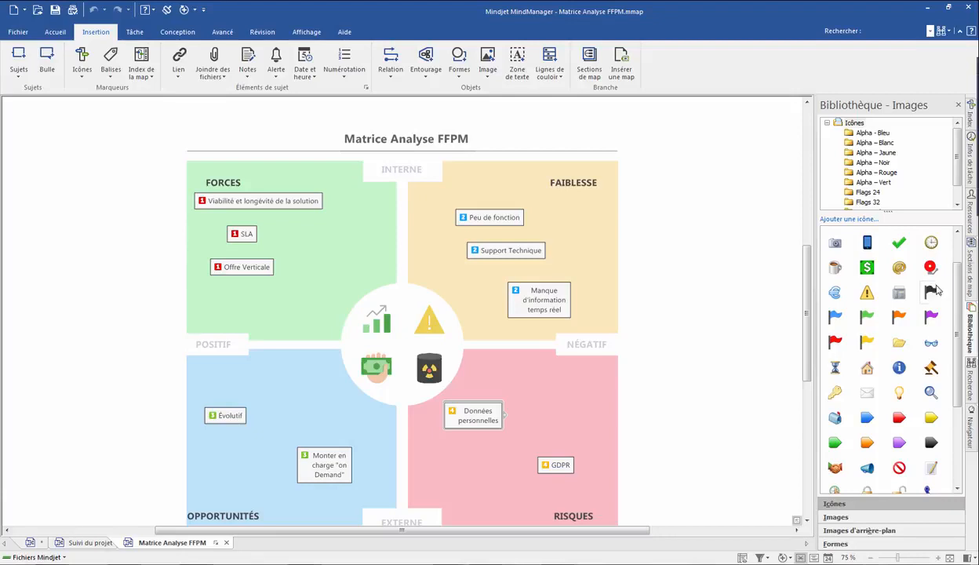
pyautogui.moveTo(958, 313); pyautogui.dragTo(960, 335)
pyautogui.scroll(5, 941, 329)
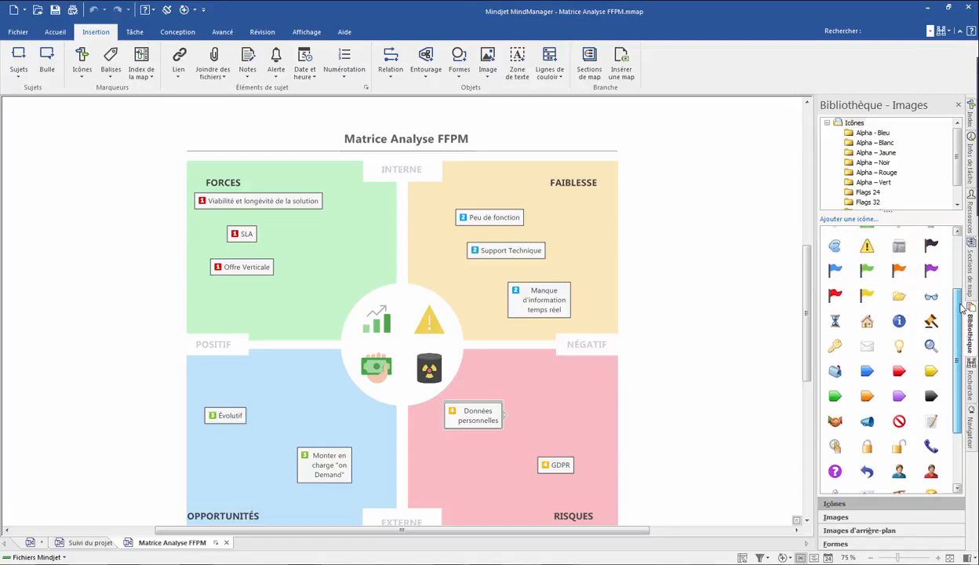
pyautogui.click(930, 316)
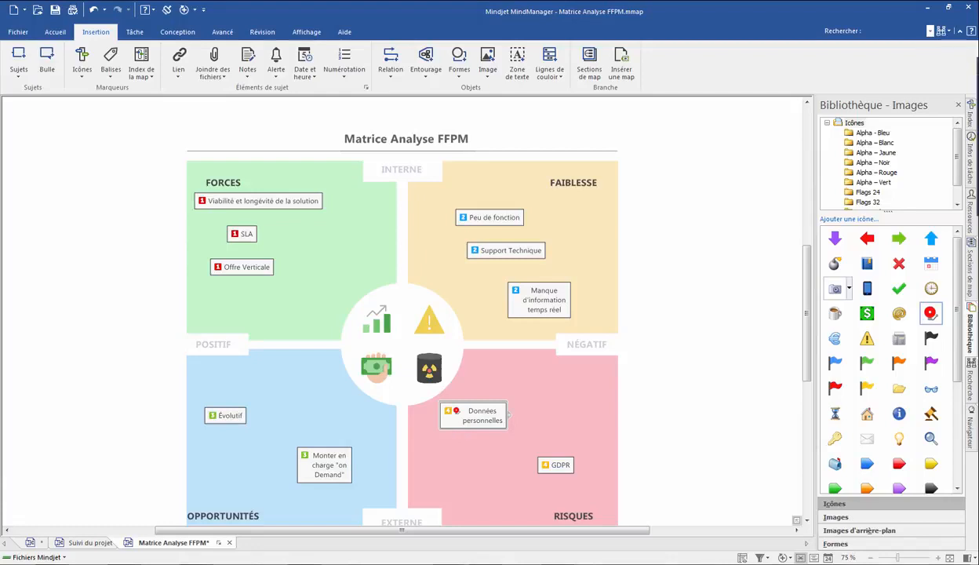
pyautogui.click(959, 105)
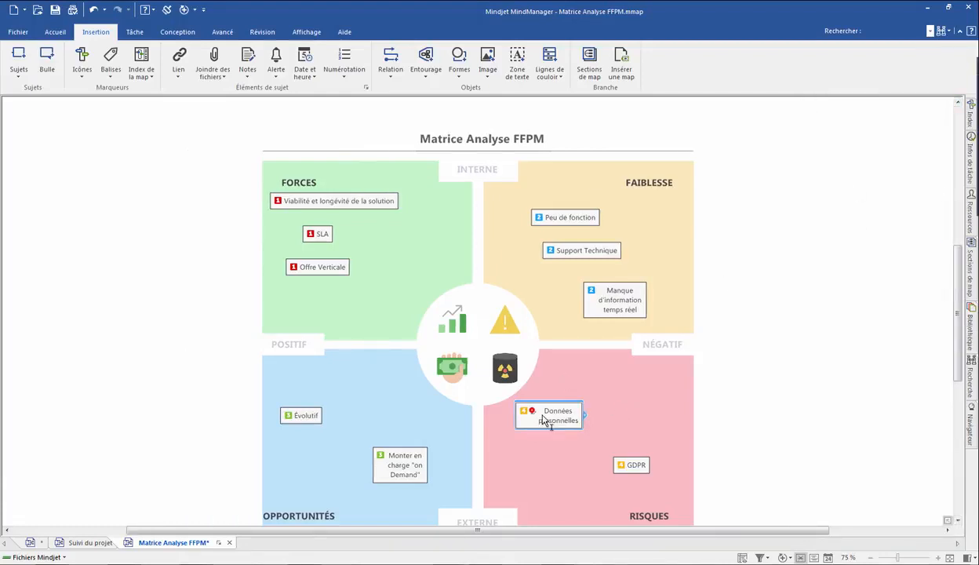
# Step: Copy the Alarme icon from the Données personnelles topic onto the GDPR topic
pyautogui.scroll(-2, 417, 287)
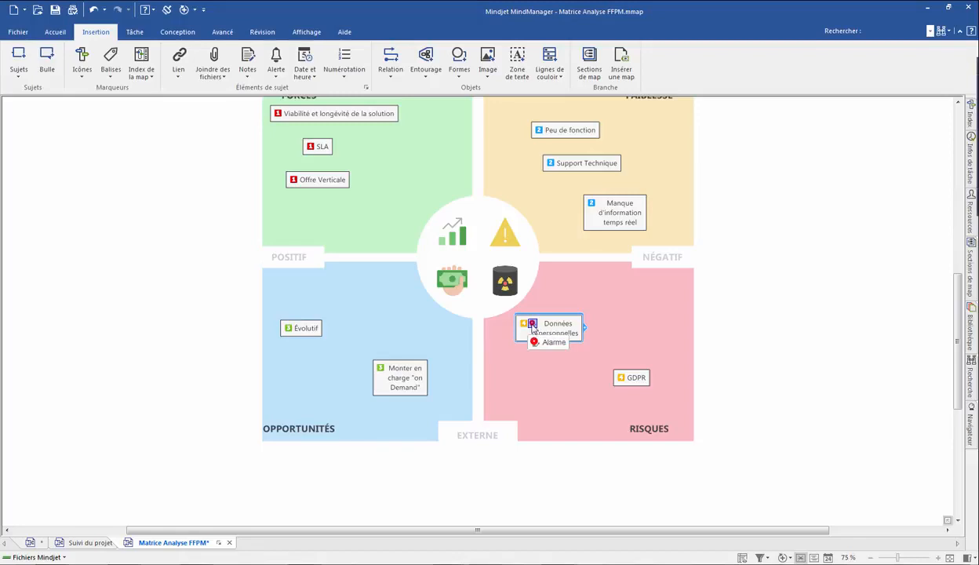
pyautogui.moveTo(532, 324); pyautogui.dragTo(620, 375)
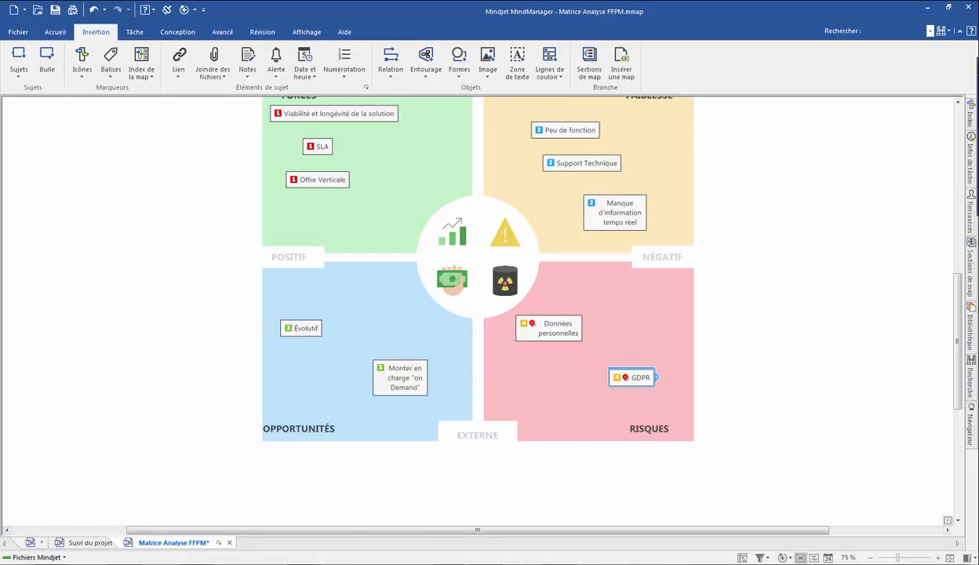
# Step: Open the map Project Upgrade Oracle.mmap and look over the upper branches of its database upgrade dashboard
pyautogui.moveTo(485, 563)
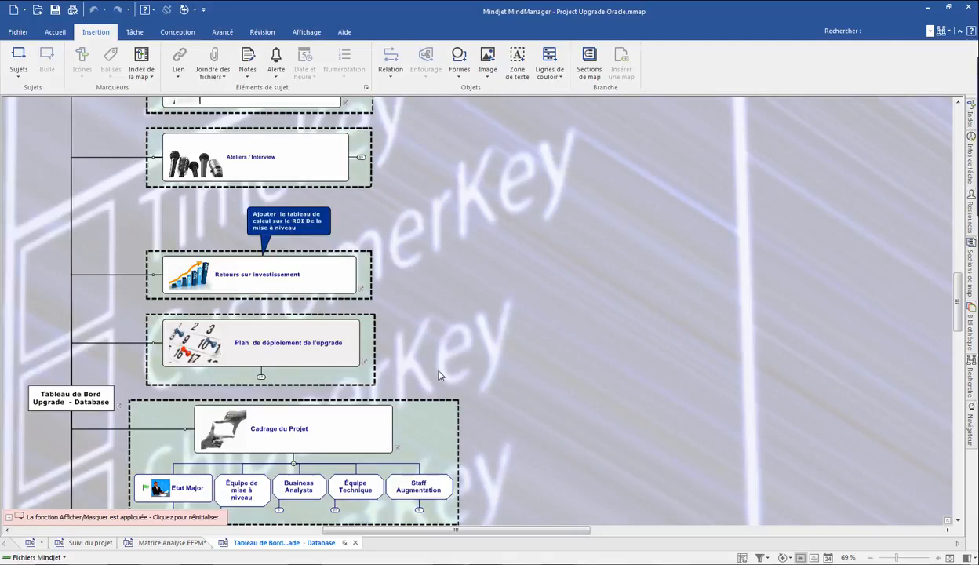
pyautogui.scroll(3, 437, 372)
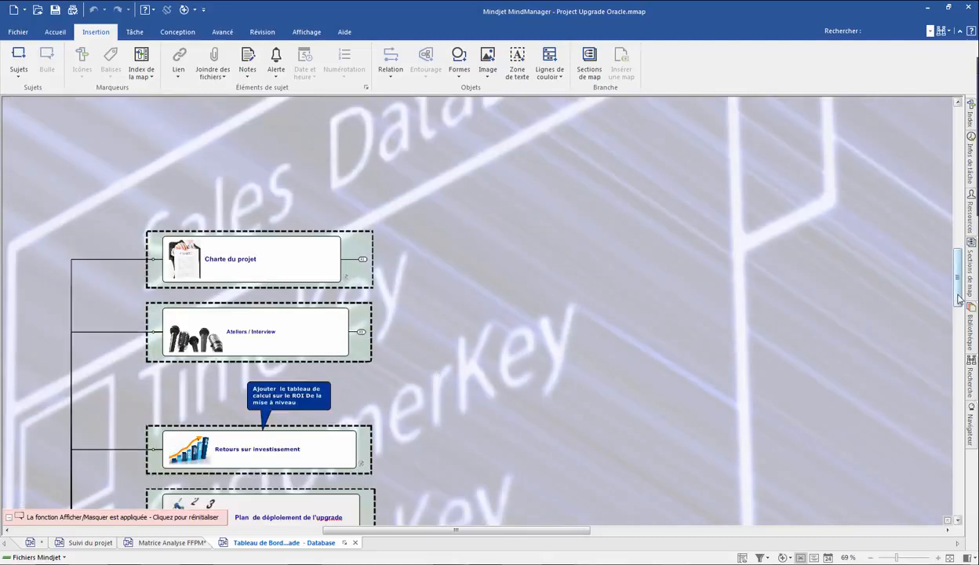
pyautogui.scroll(-1, 959, 302)
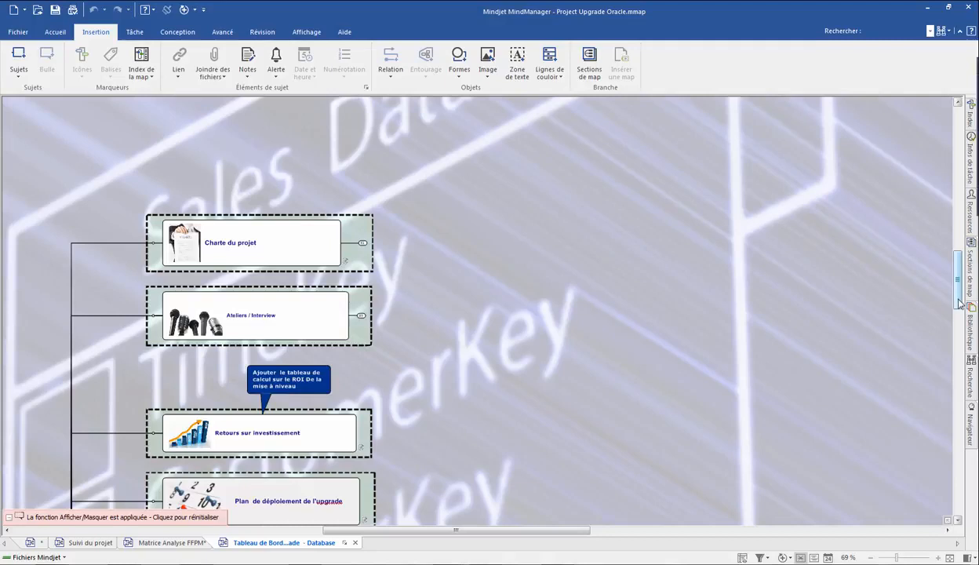
# Step: Expand the Charte du projet branch and its Risques topic to review the project risks, and collapse the branch again
pyautogui.scroll(-3, 957, 303)
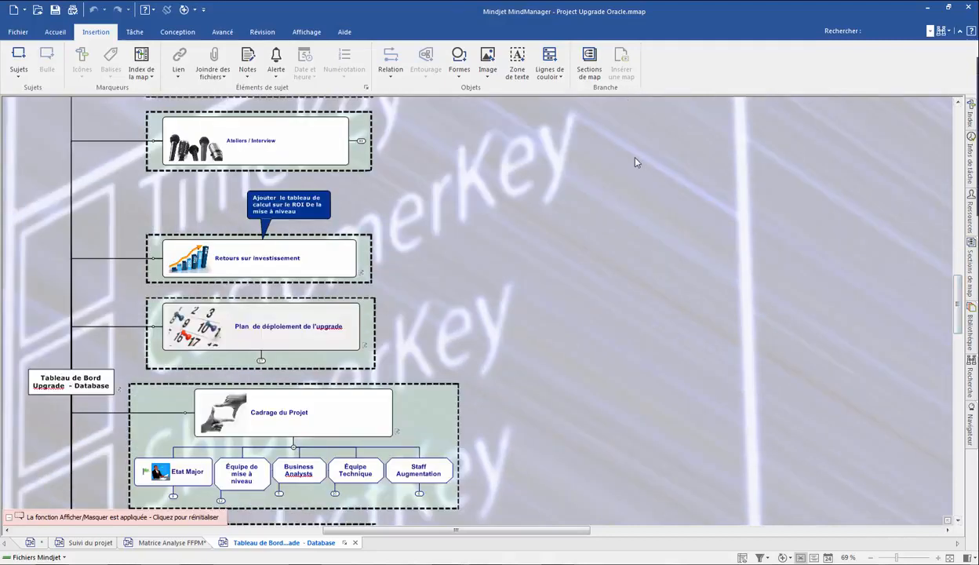
pyautogui.scroll(2, 956, 281)
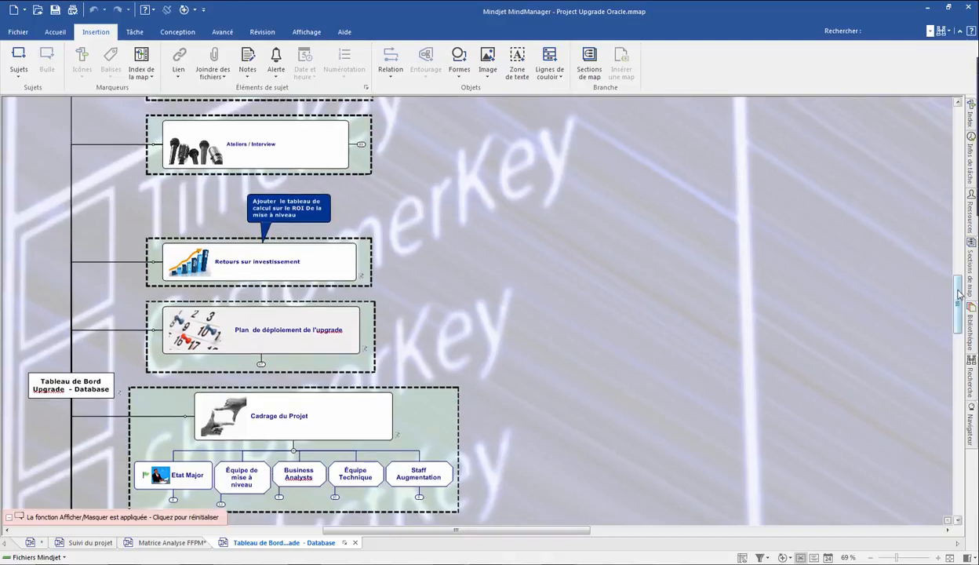
pyautogui.moveTo(956, 276); pyautogui.dragTo(955, 275)
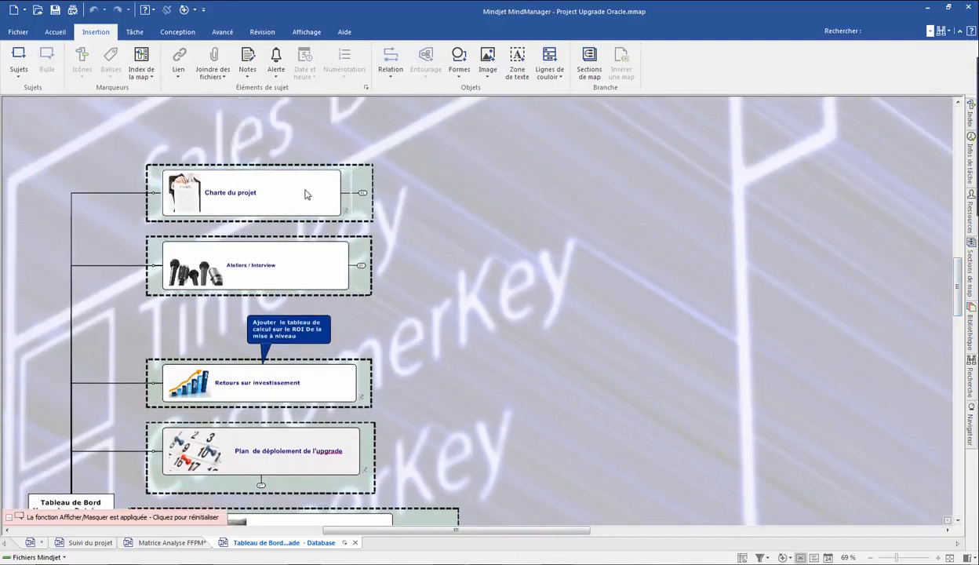
pyautogui.click(362, 193)
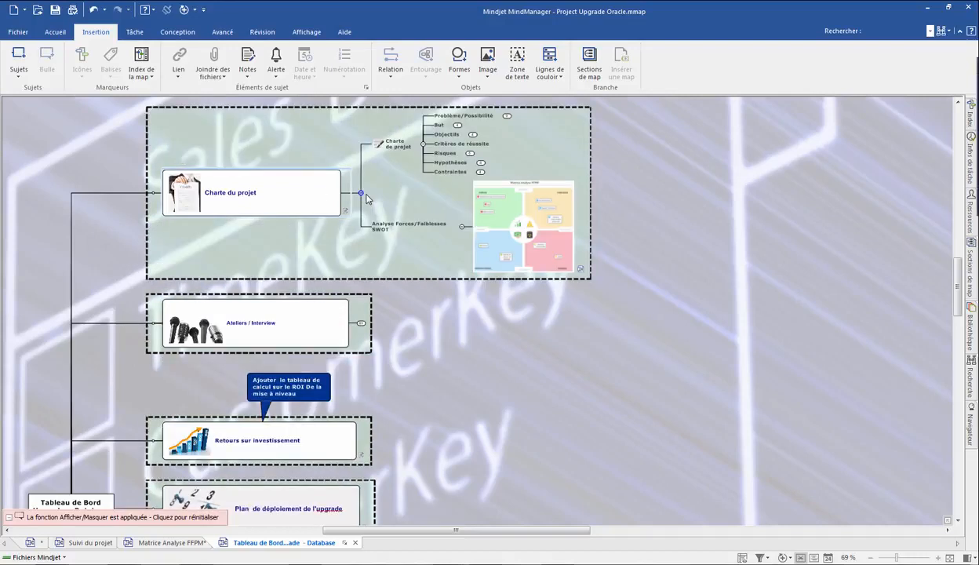
pyautogui.click(468, 154)
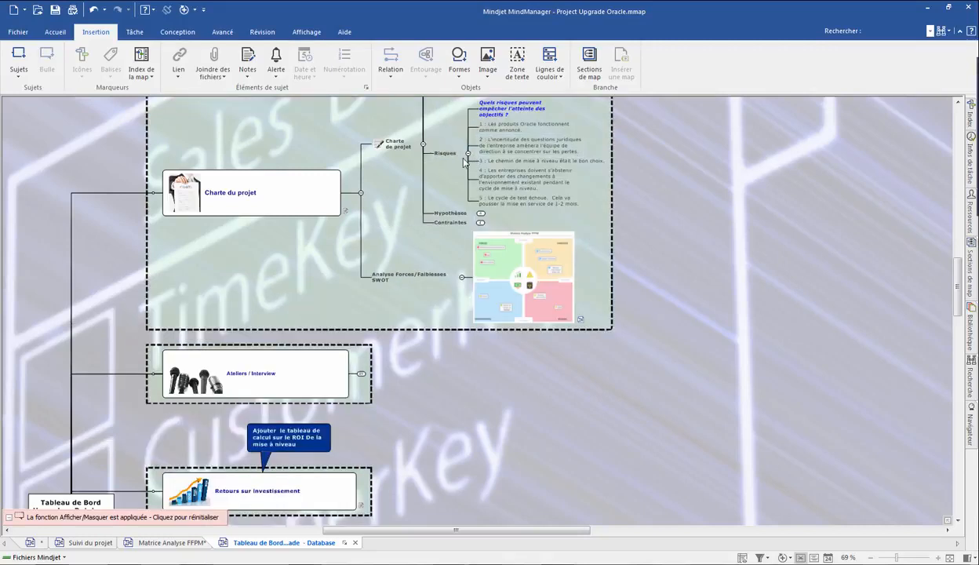
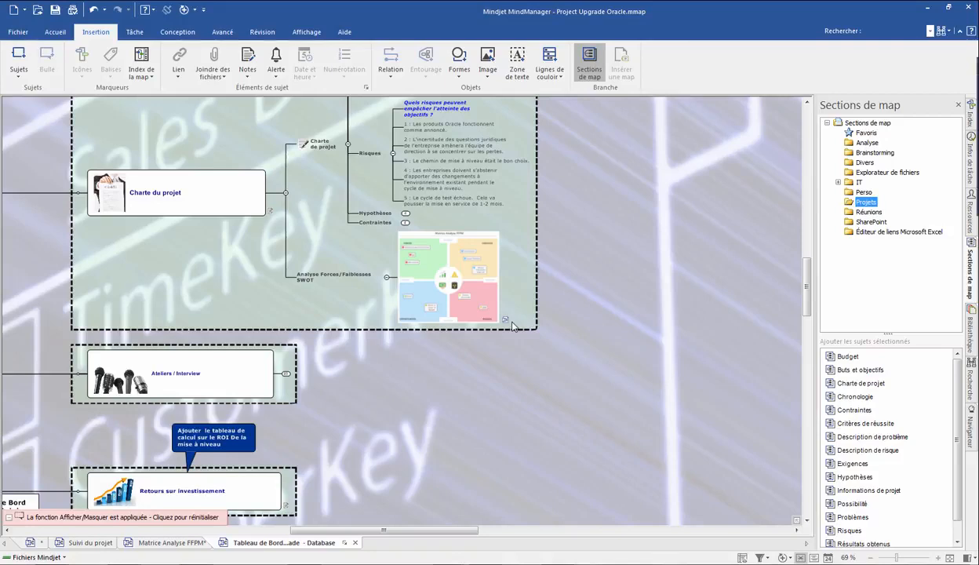
pyautogui.click(282, 190)
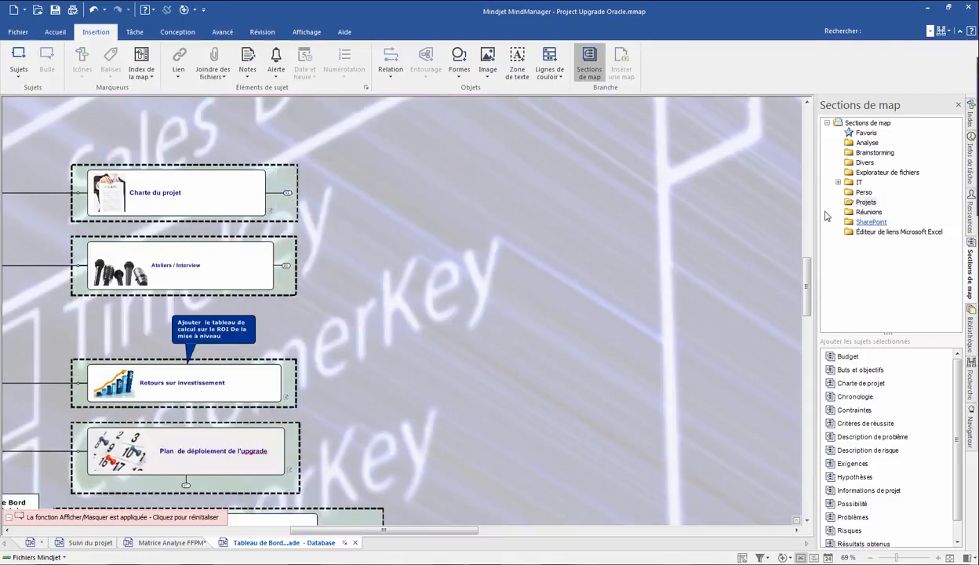
# Step: Insert the CLIENT.SERVEUR map part from IT > Database > Oracle > Drivers ODP as a floating topic beside the Charte du projet branch
pyautogui.click(838, 182)
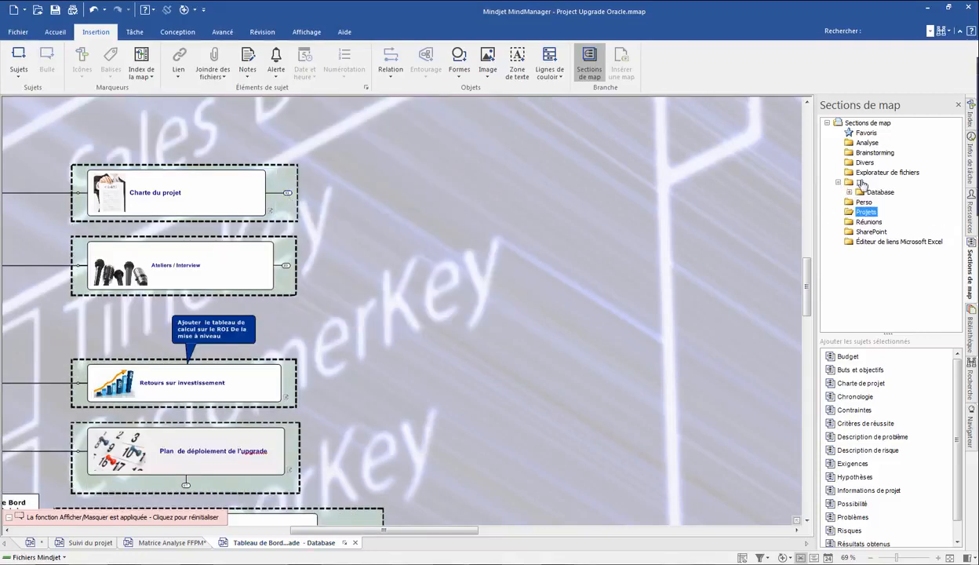
pyautogui.click(848, 193)
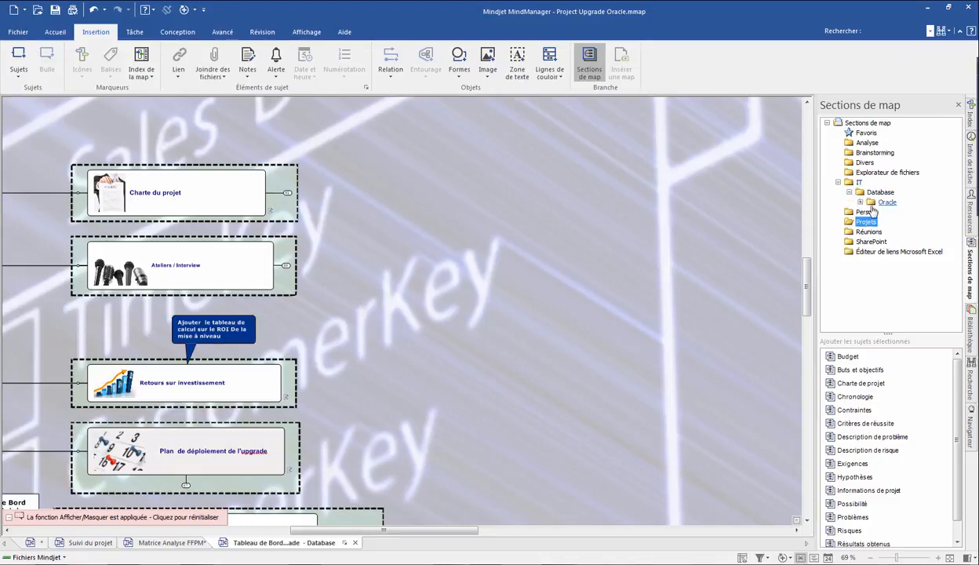
pyautogui.click(859, 201)
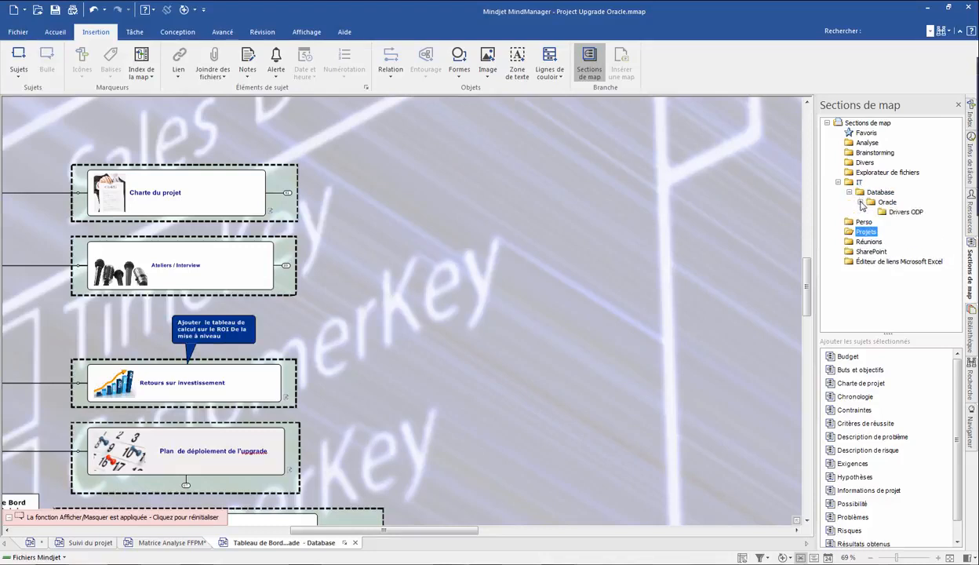
pyautogui.click(905, 213)
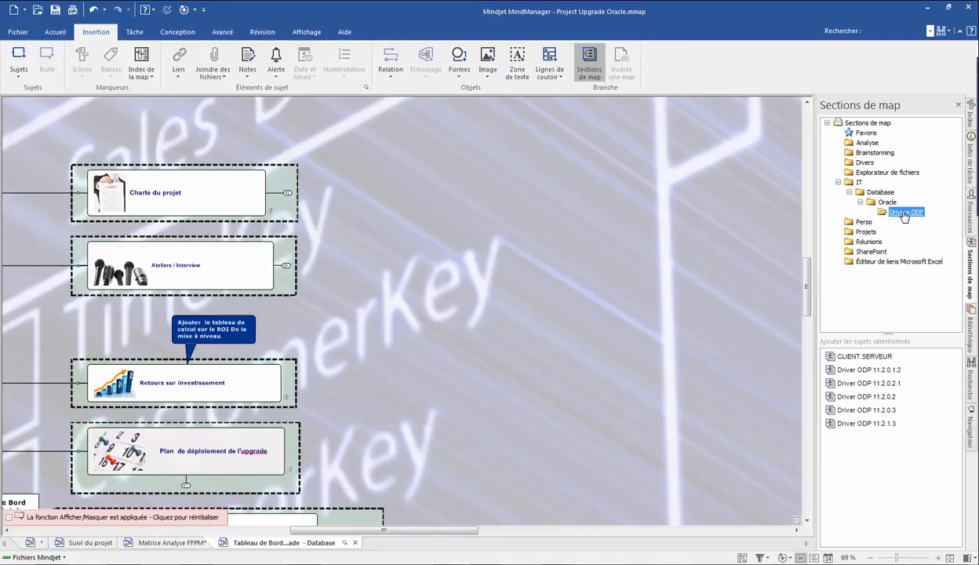
pyautogui.click(905, 212)
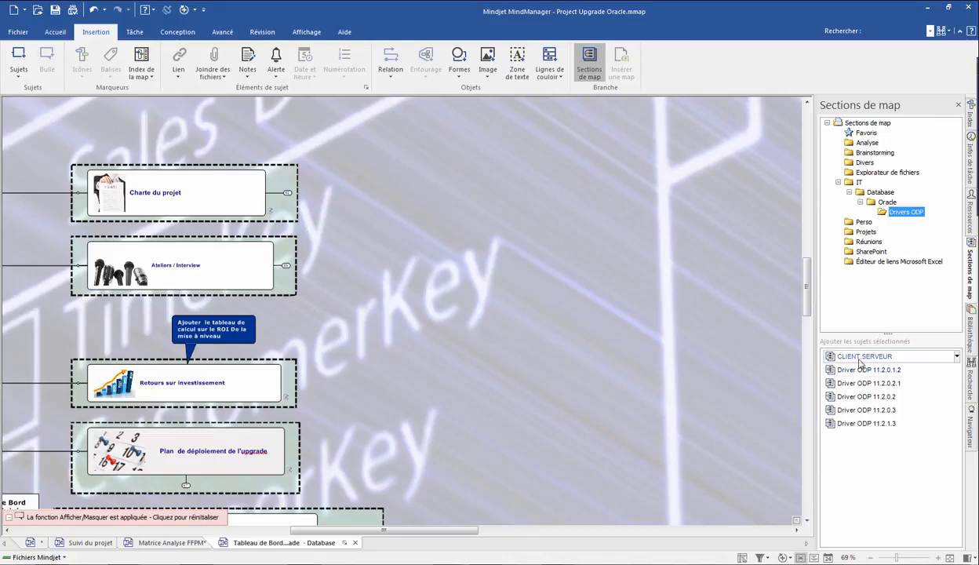
pyautogui.moveTo(861, 363); pyautogui.dragTo(324, 211)
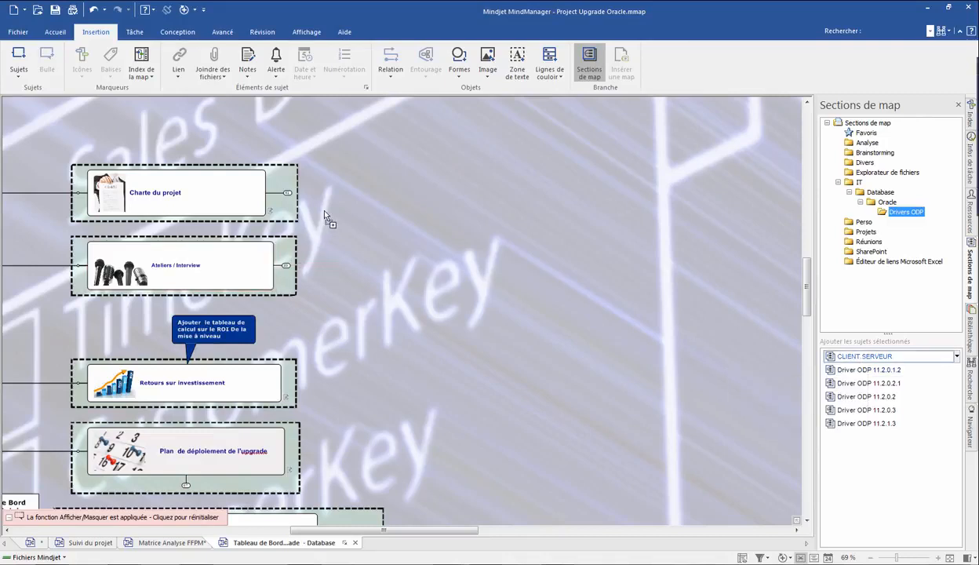
pyautogui.moveTo(451, 206); pyautogui.dragTo(590, 278)
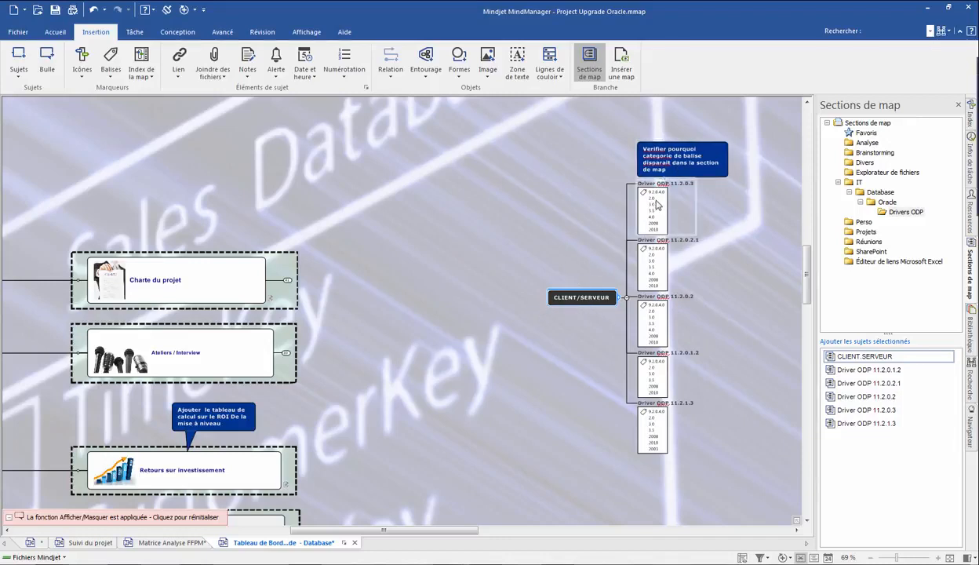
pyautogui.moveTo(654, 207)
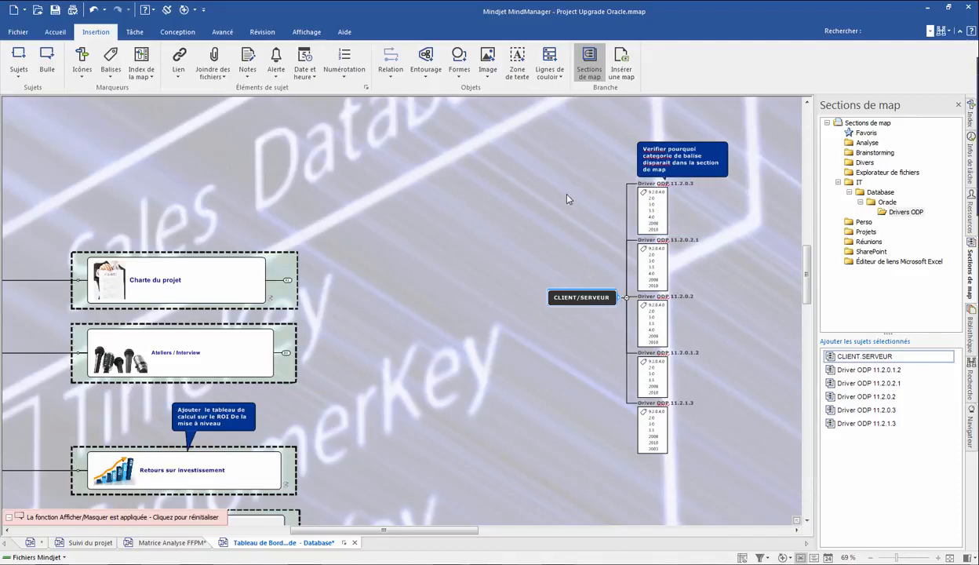
# Step: Expand the Ateliers / Interview branch and the Invités topic under Description
pyautogui.moveTo(569, 199); pyautogui.dragTo(584, 318)
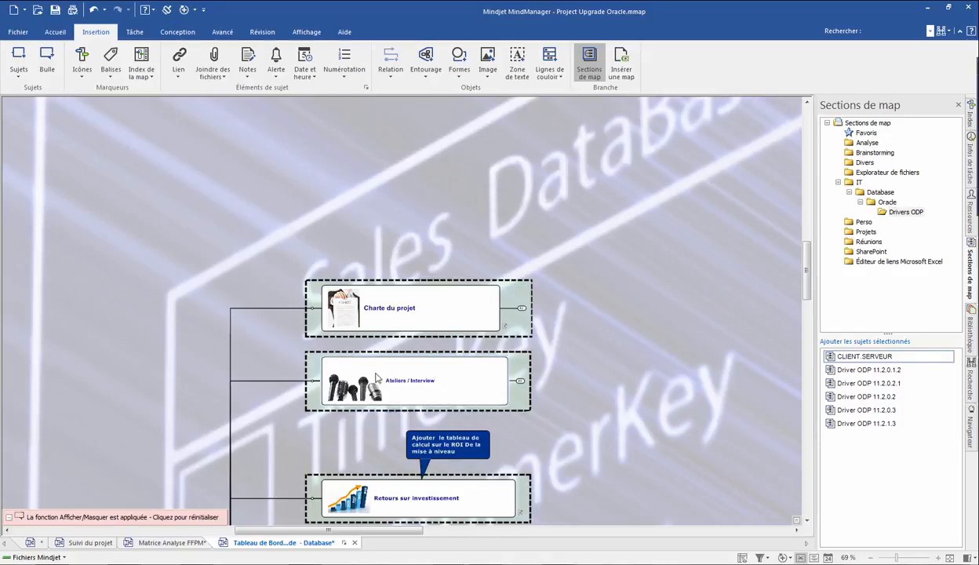
pyautogui.click(520, 383)
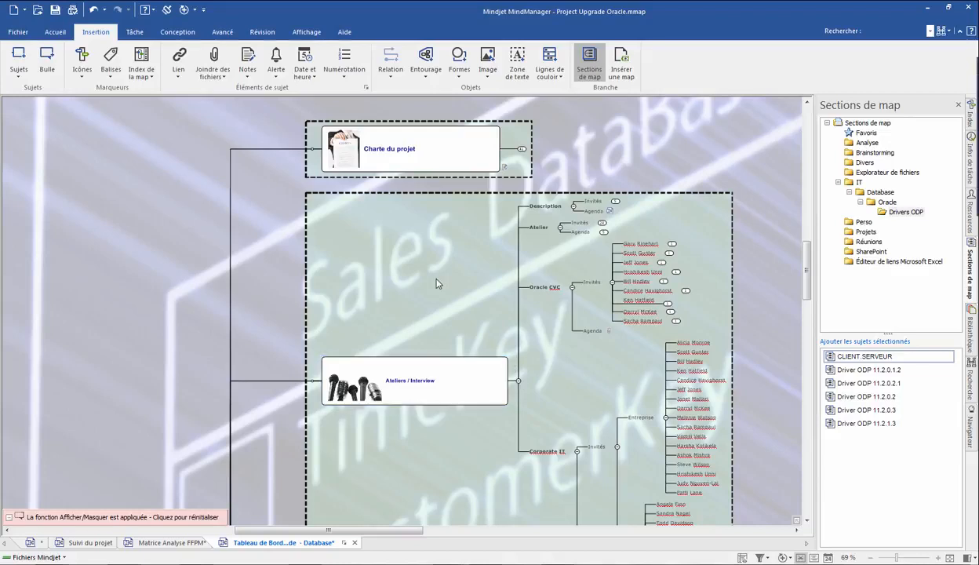
pyautogui.scroll(-2, 437, 283)
pyautogui.scroll(2, 437, 284)
pyautogui.click(616, 202)
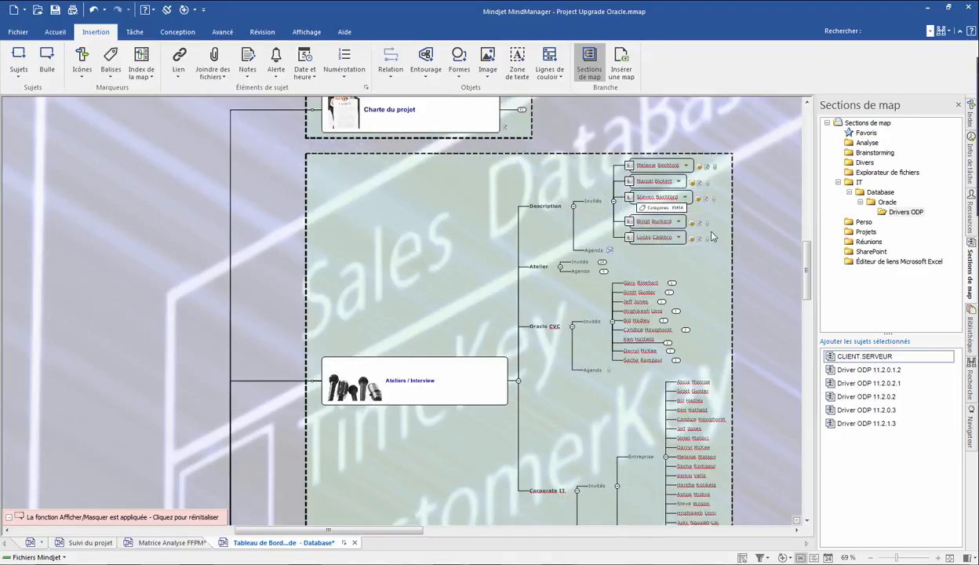
# Step: Examine the enlarged invitee lists under Description, Oracle CVC and Corporate IT, including the subtopic of the first Oracle CVC invitee
pyautogui.scroll(4, 711, 220)
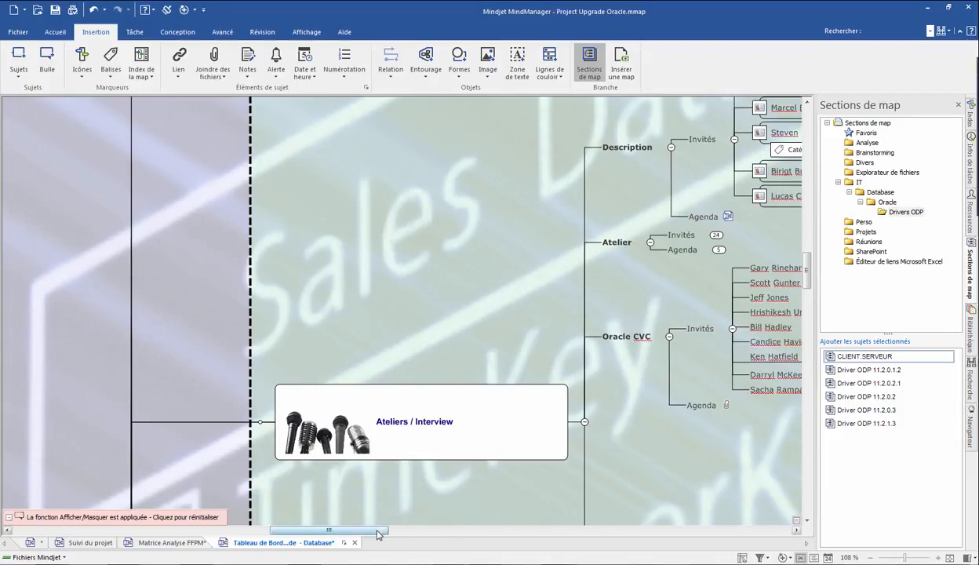
pyautogui.moveTo(383, 530); pyautogui.dragTo(426, 531)
pyautogui.moveTo(345, 464); pyautogui.dragTo(723, 414)
pyautogui.moveTo(478, 471); pyautogui.dragTo(306, 326)
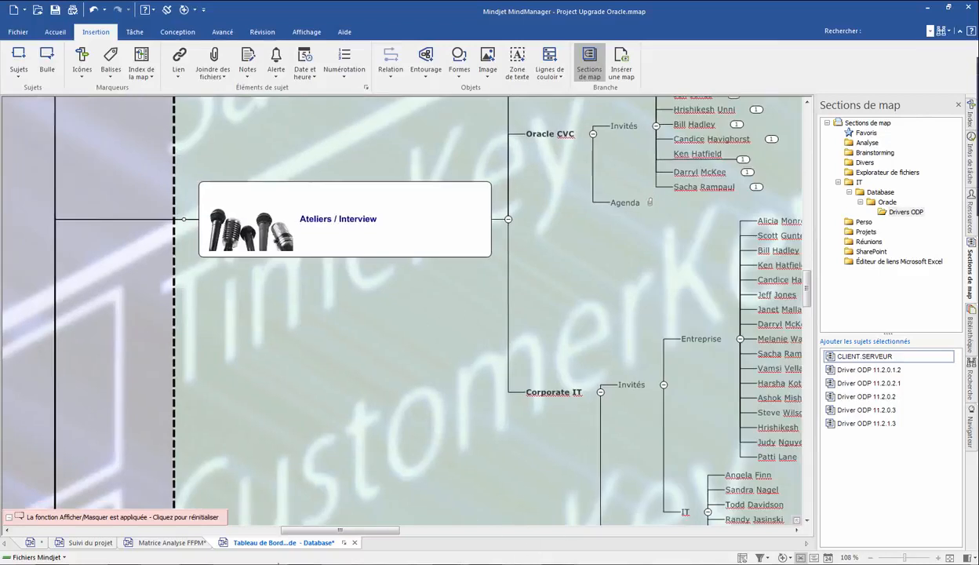
pyautogui.moveTo(344, 530); pyautogui.dragTo(392, 530)
pyautogui.scroll(2, 389, 386)
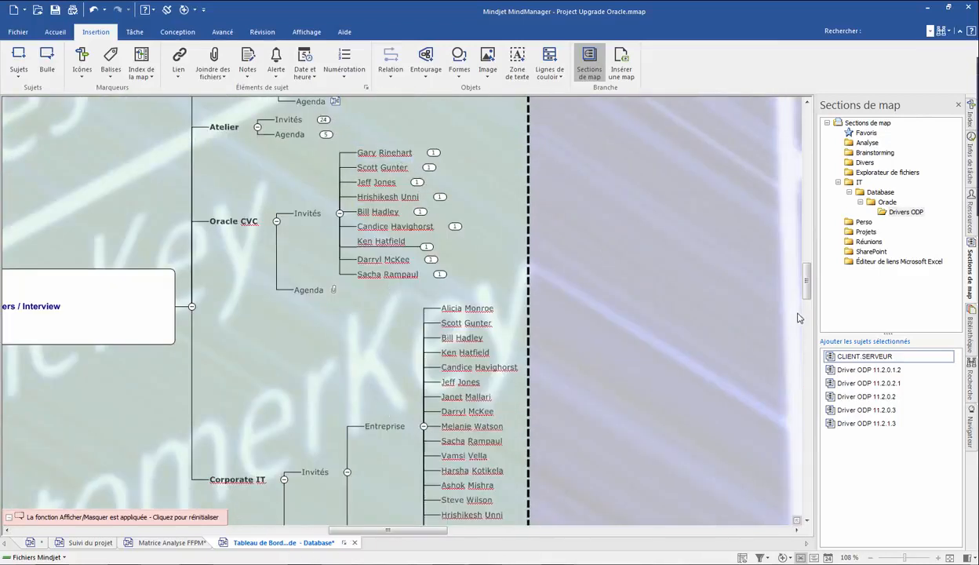
pyautogui.scroll(6, 806, 291)
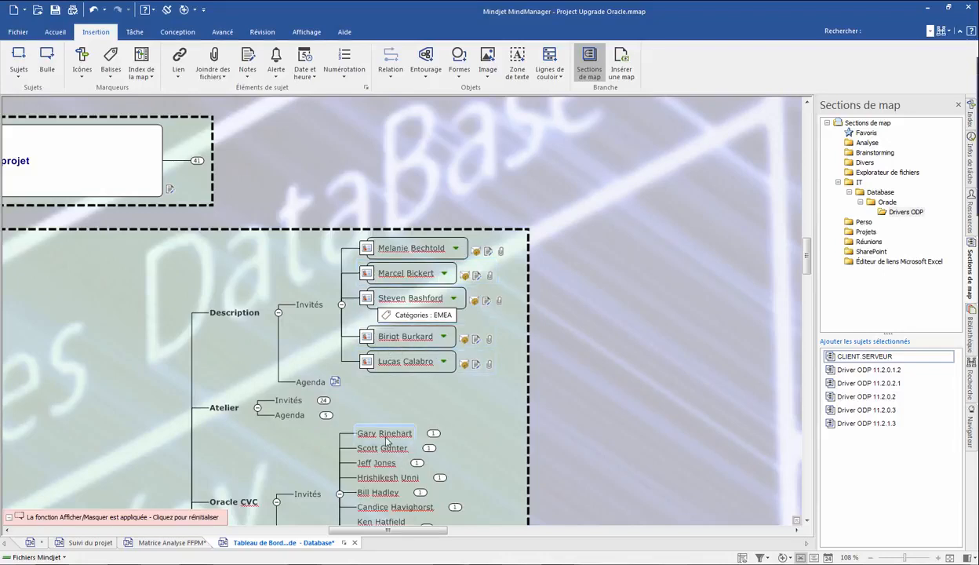
pyautogui.click(433, 433)
pyautogui.click(431, 434)
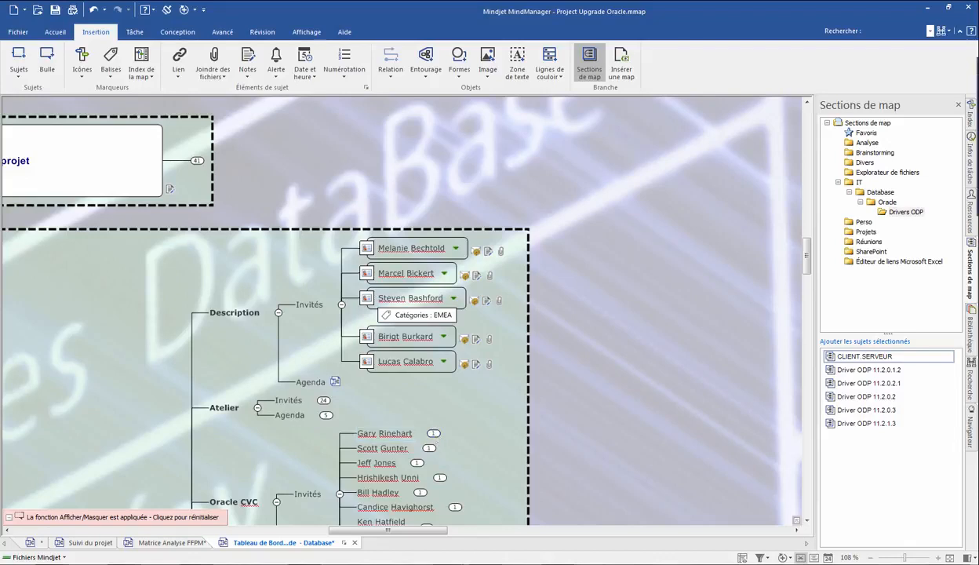
# Step: Switch to Outlook, search the contacts for mindjet, and add the presales consultant's contact under Description's Invités topic in the map
pyautogui.moveTo(485, 564)
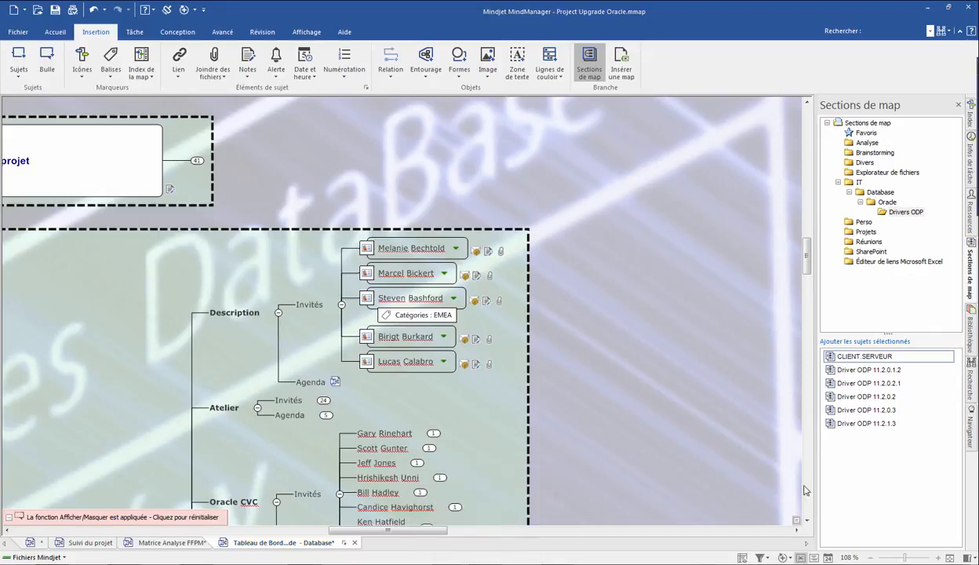
pyautogui.moveTo(555, 562); pyautogui.dragTo(706, 99)
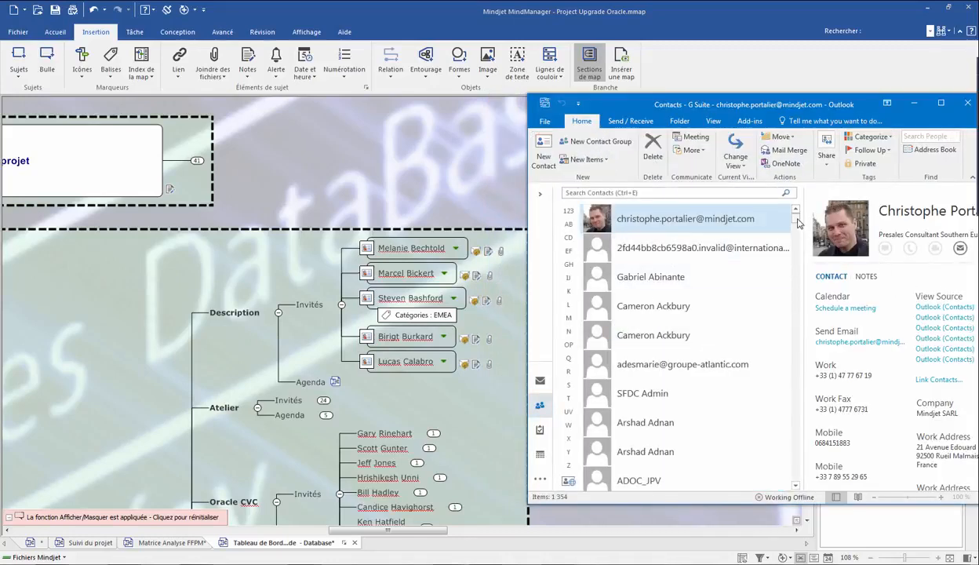
pyautogui.moveTo(794, 213); pyautogui.dragTo(801, 368)
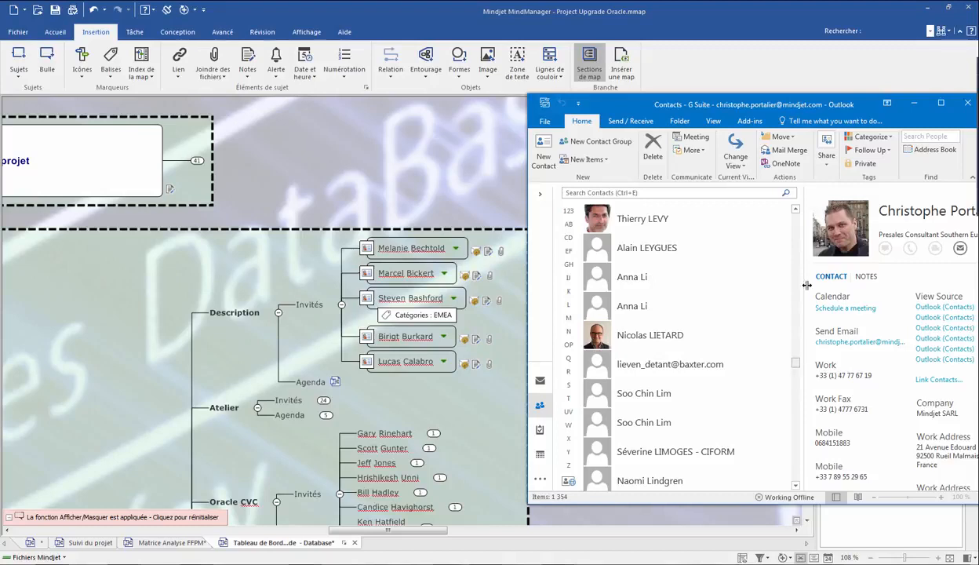
pyautogui.moveTo(795, 367); pyautogui.dragTo(812, 386)
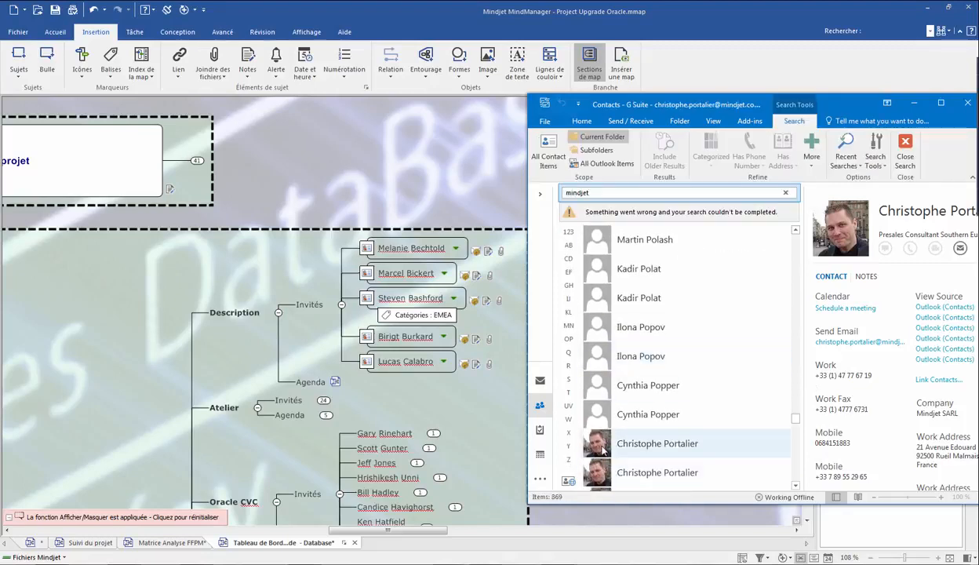
pyautogui.moveTo(603, 449); pyautogui.dragTo(357, 375)
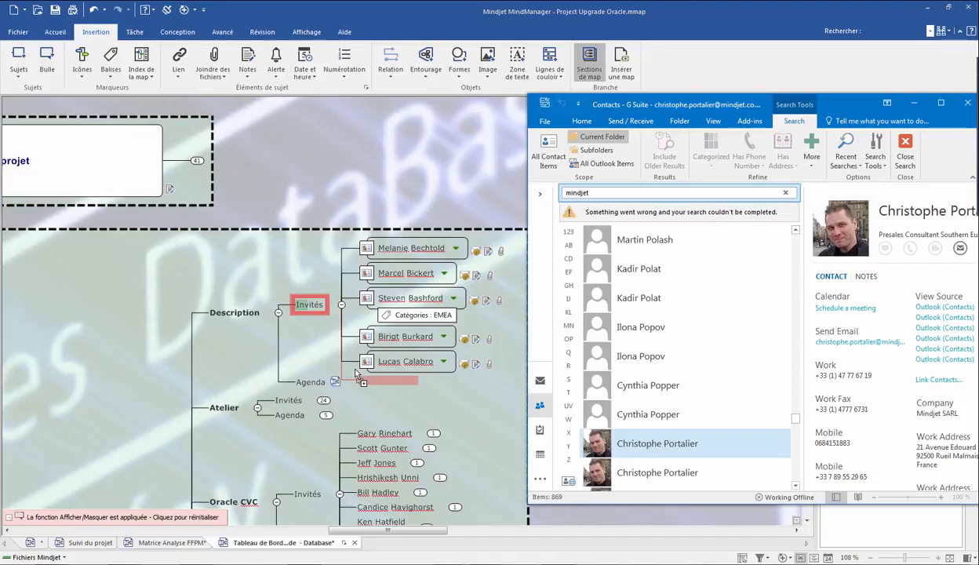
pyautogui.moveTo(356, 373); pyautogui.dragTo(355, 373)
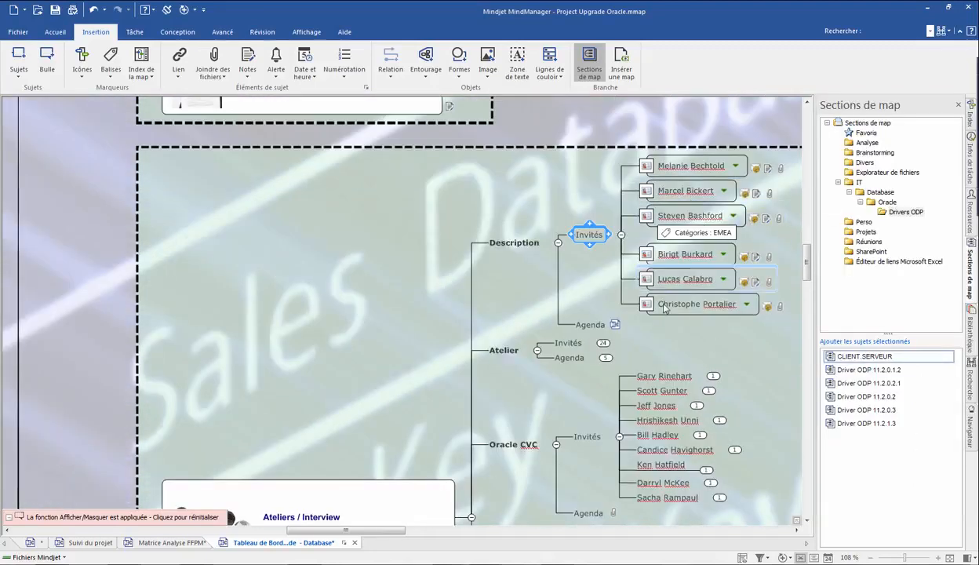
# Step: Hide the map parts and open the ContactPicture (5).jpg attachment of the newly added invitee
pyautogui.click(958, 105)
pyautogui.click(959, 105)
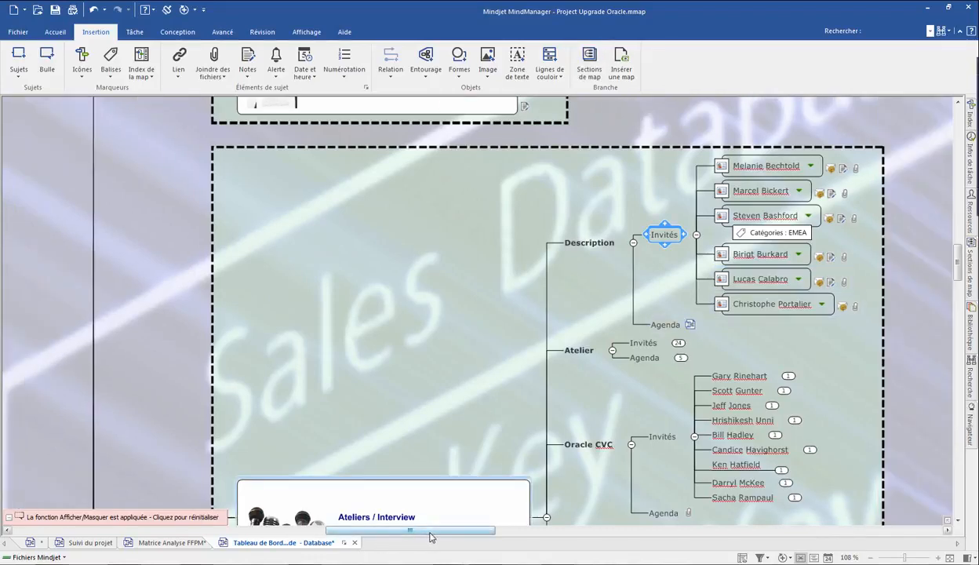
pyautogui.moveTo(429, 532); pyautogui.dragTo(473, 532)
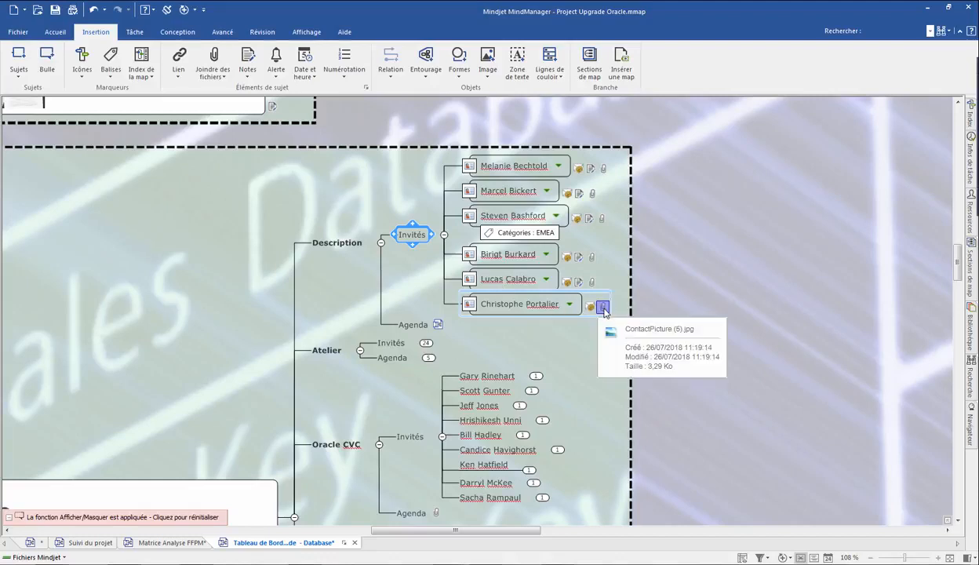
pyautogui.click(602, 307)
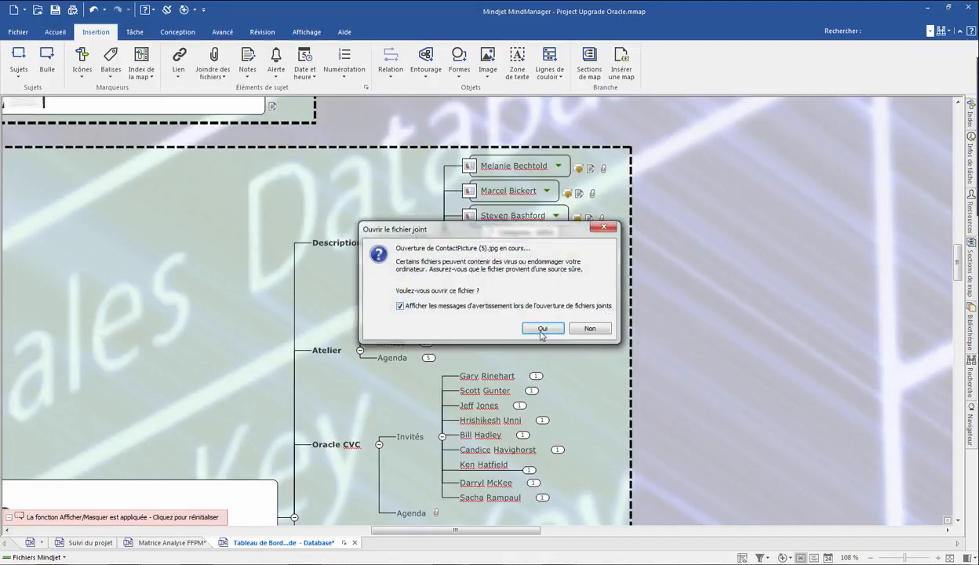
pyautogui.click(543, 329)
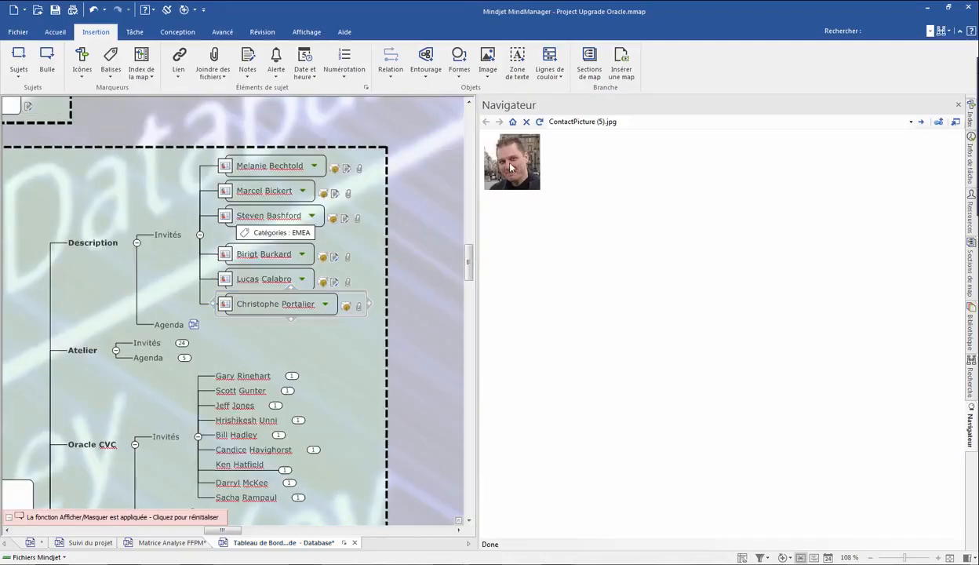
# Step: Add the open contact picture as the topic image of the newly added invitee under Description
pyautogui.moveTo(510, 167); pyautogui.dragTo(343, 305)
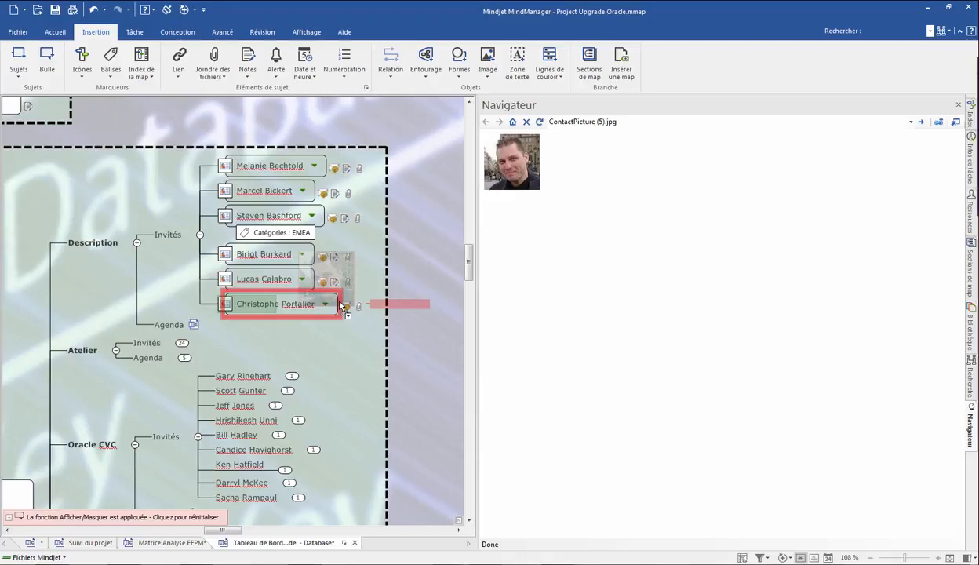
pyautogui.moveTo(343, 306); pyautogui.dragTo(271, 312)
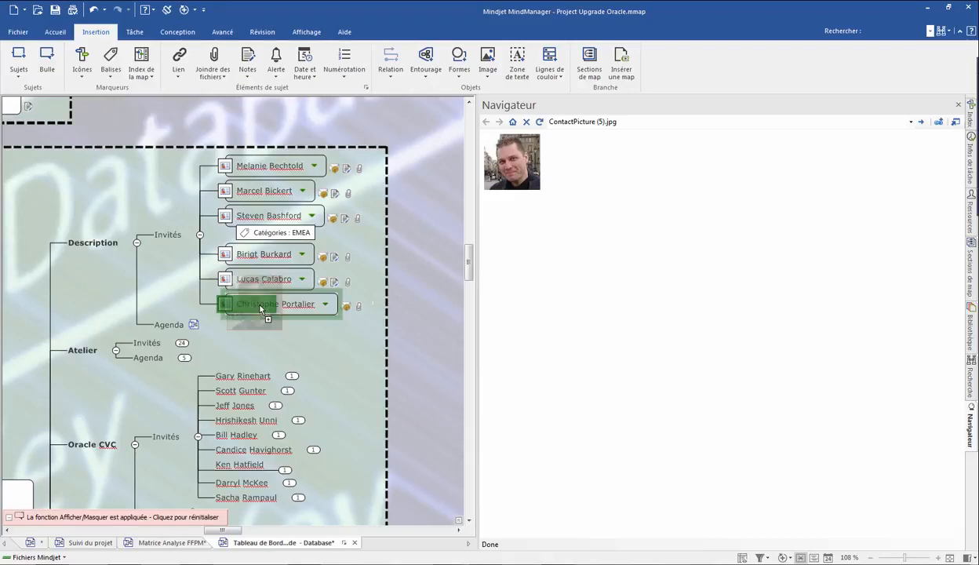
pyautogui.moveTo(260, 309); pyautogui.dragTo(260, 309)
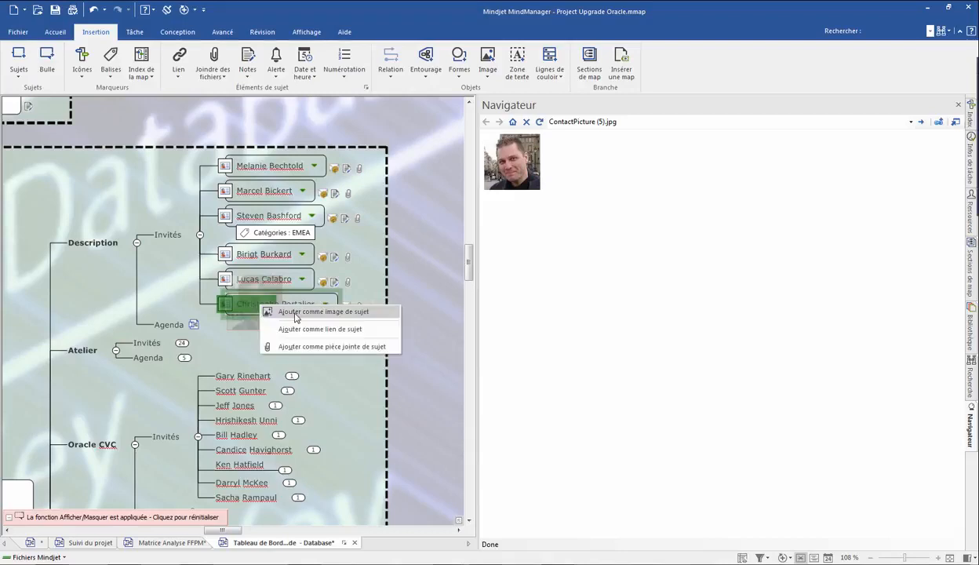
pyautogui.click(296, 313)
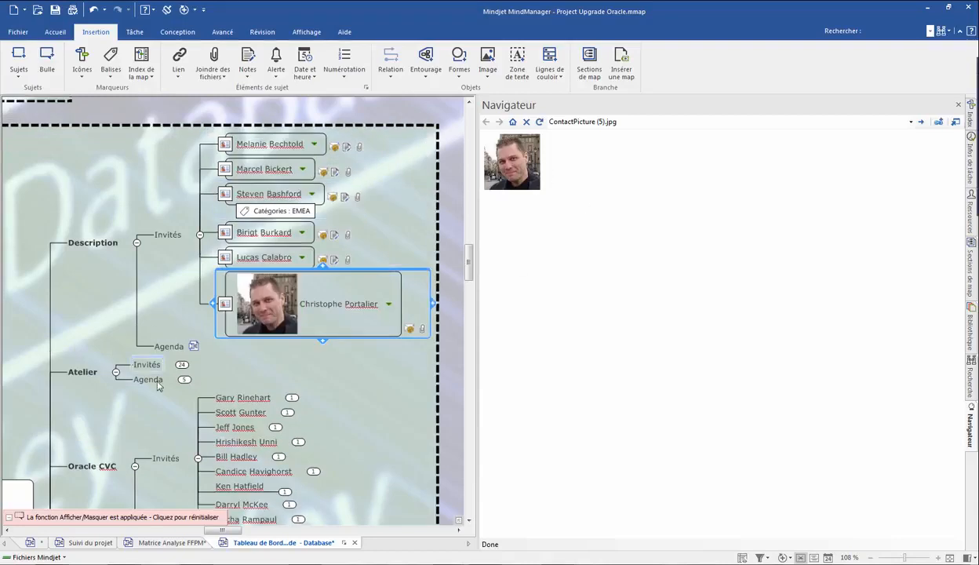
# Step: Shrink the invitee's topic image to about 60 % of its size and close the built-in browser pane
pyautogui.click(255, 311)
pyautogui.moveTo(255, 311); pyautogui.dragTo(258, 309)
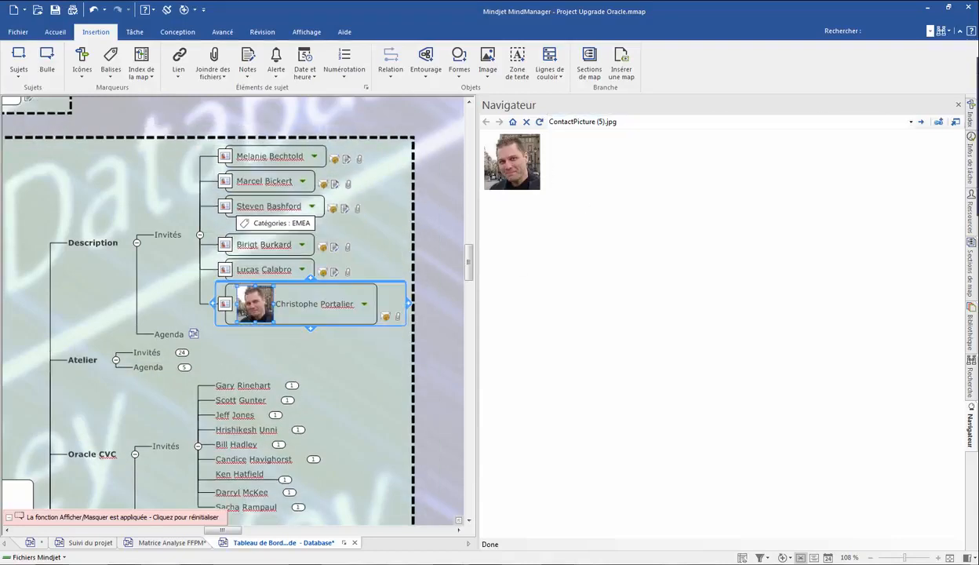
pyautogui.click(957, 105)
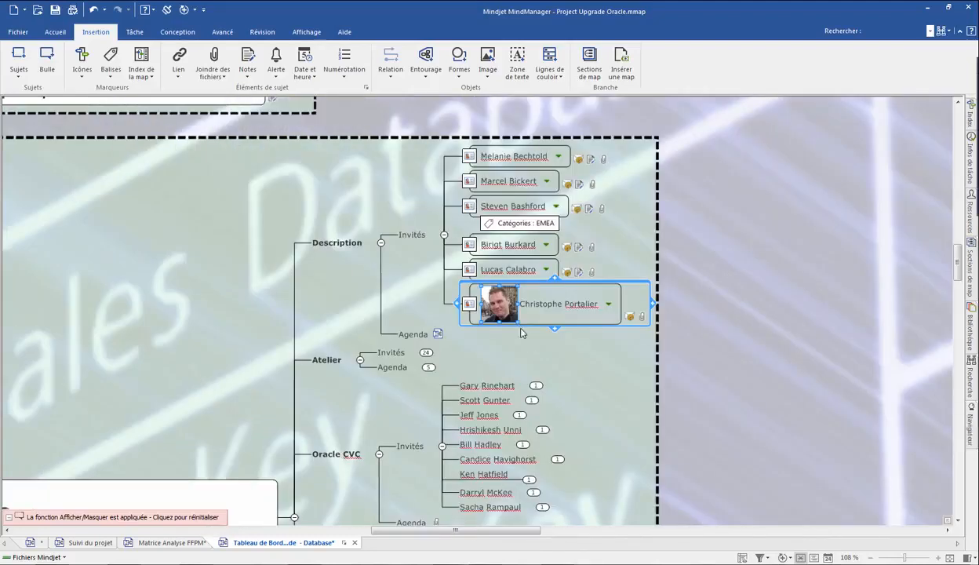
# Step: View the new invitee's contact details, hide them again, and collapse the Invités topic under Description
pyautogui.click(606, 305)
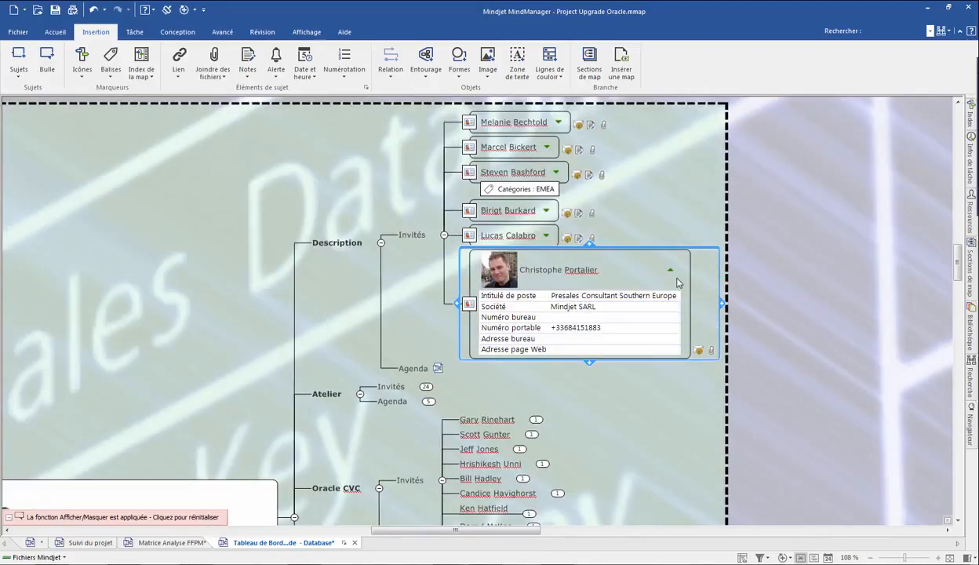
pyautogui.click(672, 270)
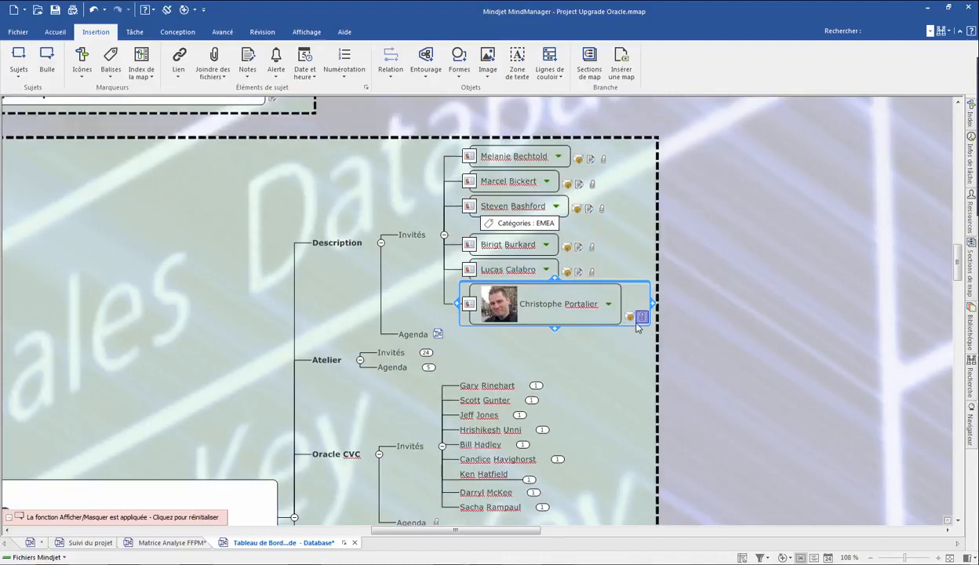
pyautogui.moveTo(630, 320)
pyautogui.click(443, 235)
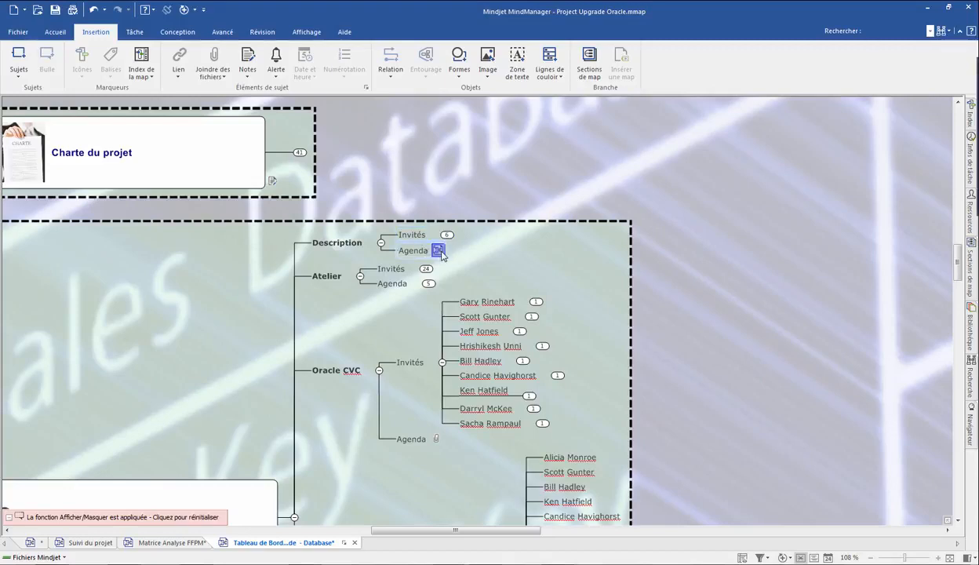
# Step: Open the Utilisateur Oracle - Interview map linked to Description's Agenda topic and expand its Objectifs branch
pyautogui.click(439, 252)
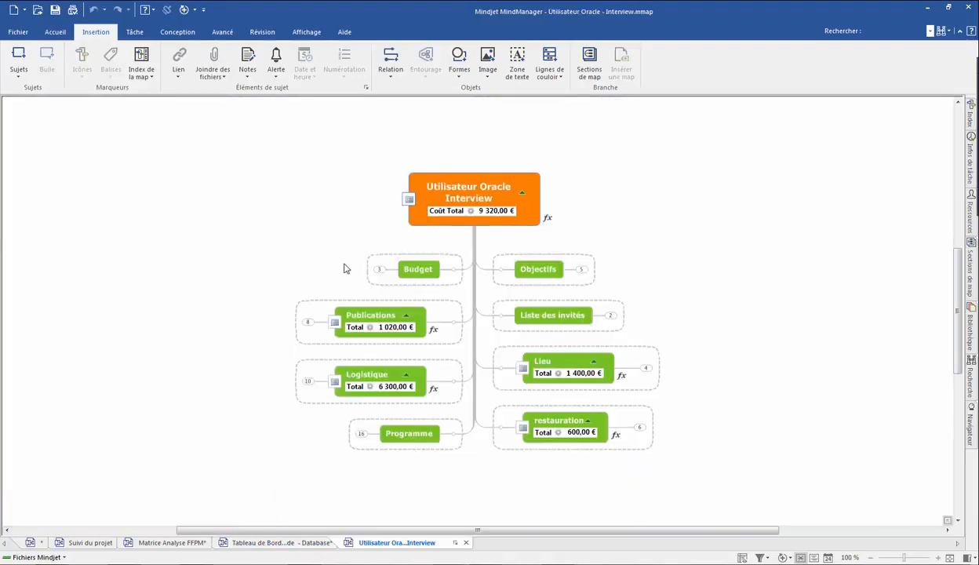
pyautogui.scroll(-1, 471, 267)
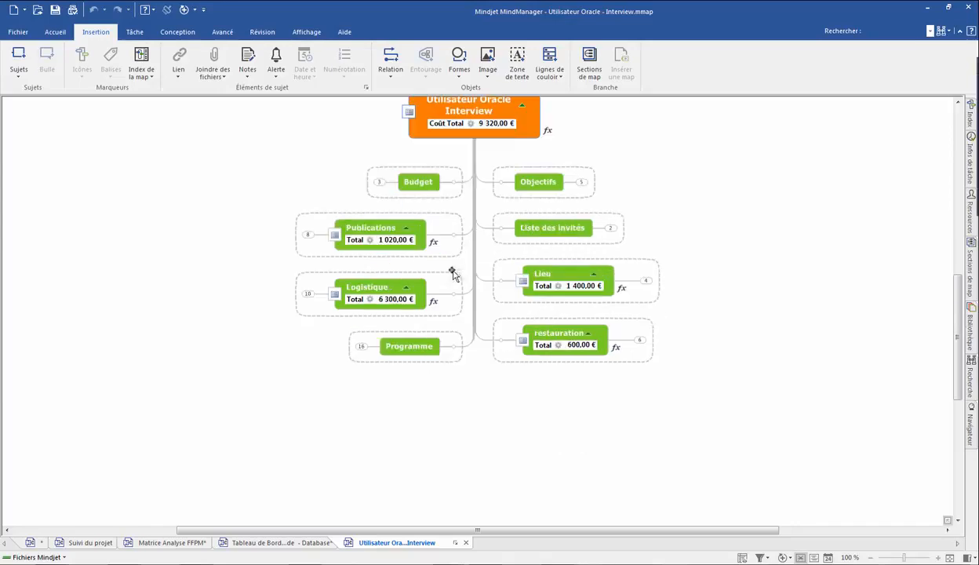
pyautogui.click(583, 182)
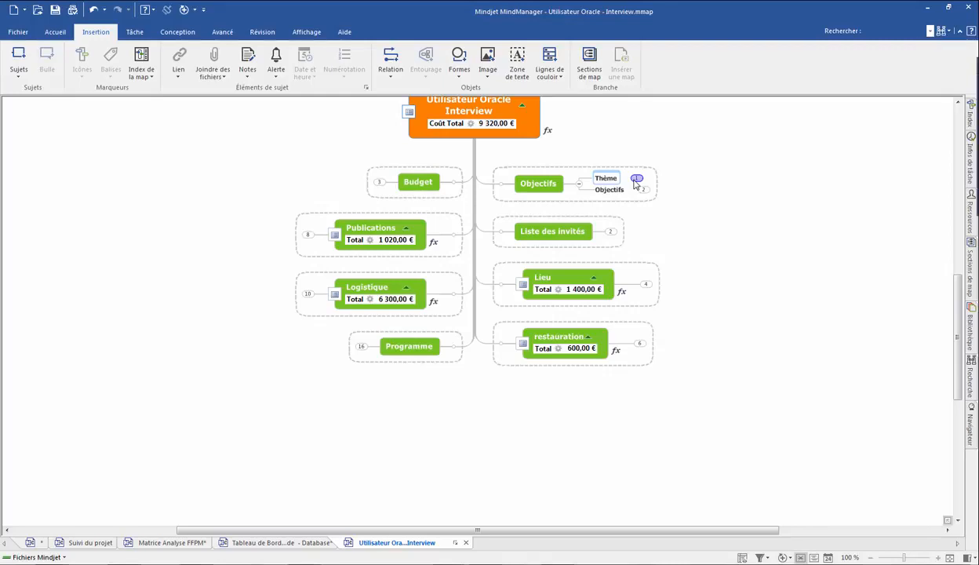
# Step: Expand Liste des invités and inspect the Nombre property of the Nombre d'acceptations reçues subtopic
pyautogui.click(609, 230)
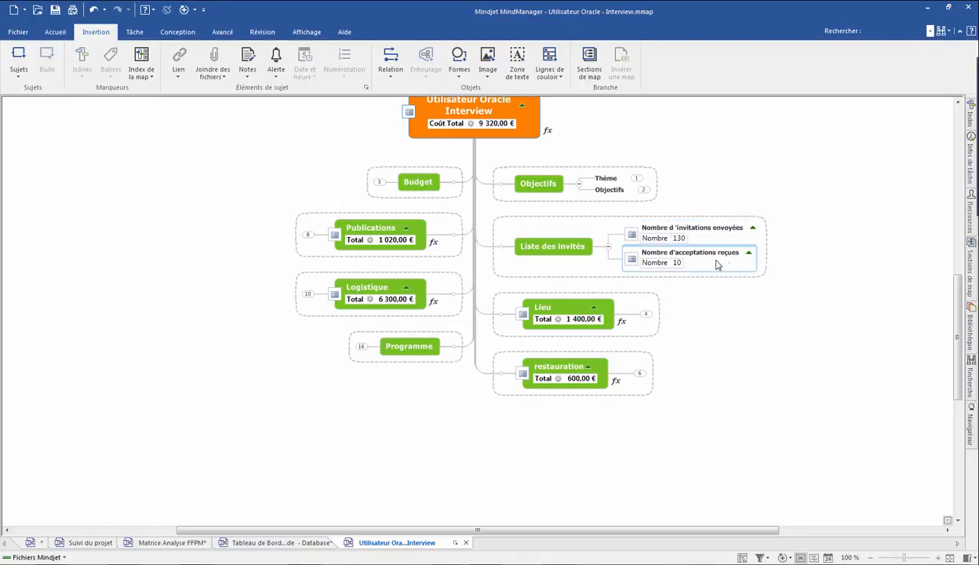
pyautogui.doubleClick(676, 263)
pyautogui.click(656, 264)
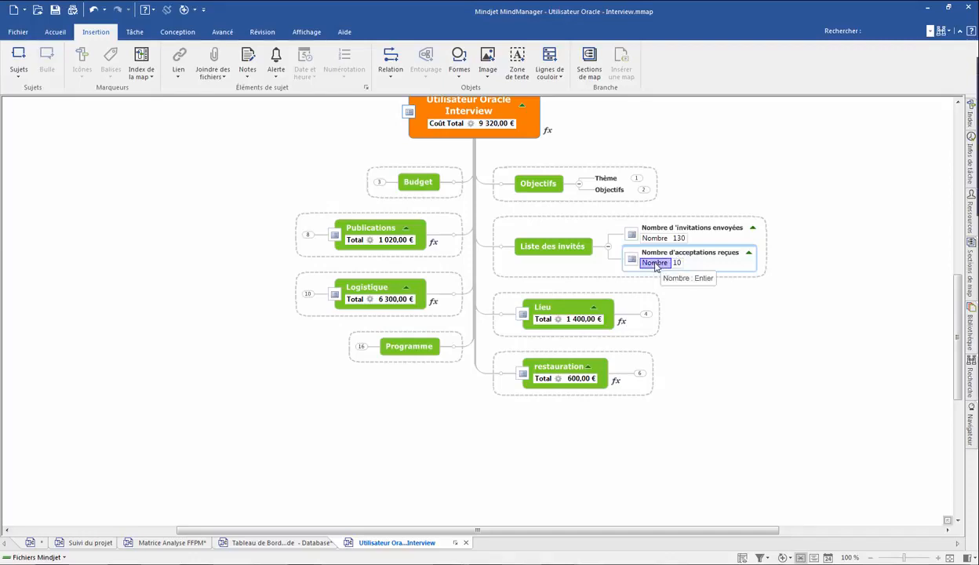
pyautogui.click(676, 264)
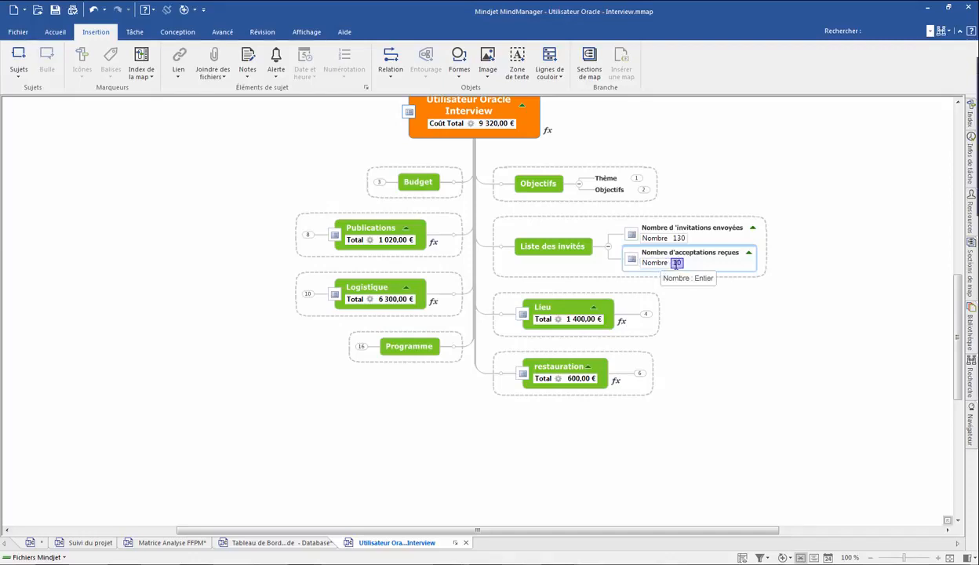
pyautogui.click(653, 264)
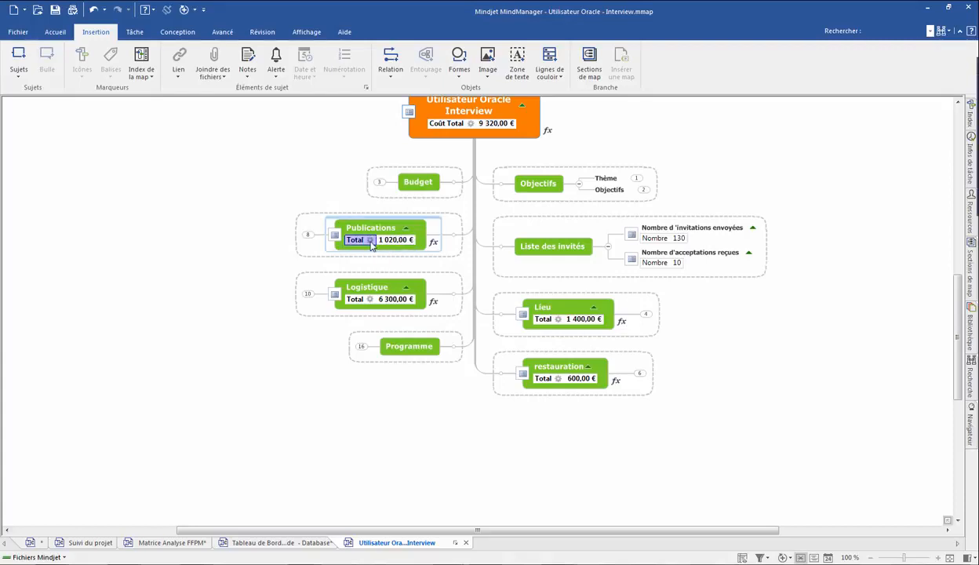
# Step: Display the formula behind the Publications topic's Total and check the costs of its subtopics
pyautogui.moveTo(372, 246)
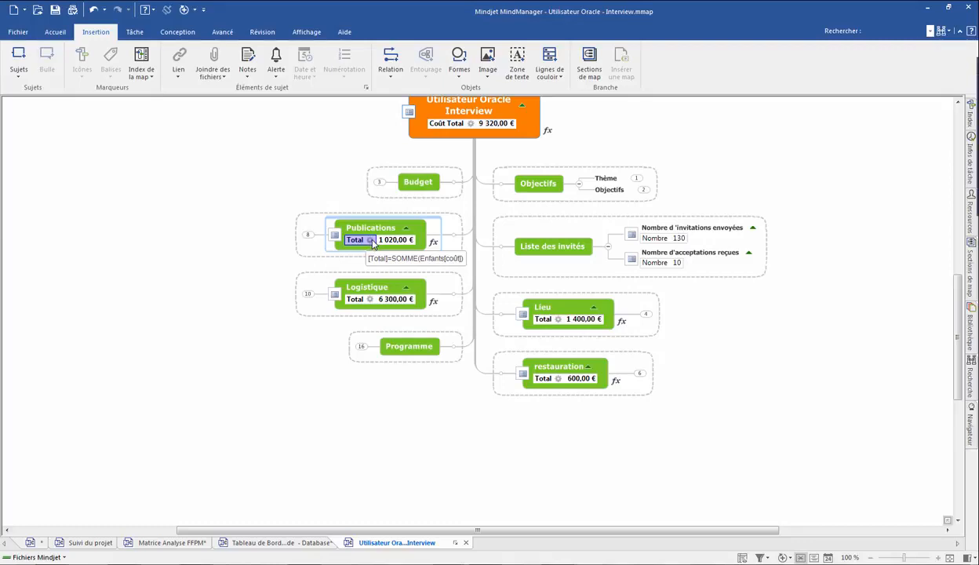
pyautogui.moveTo(434, 246)
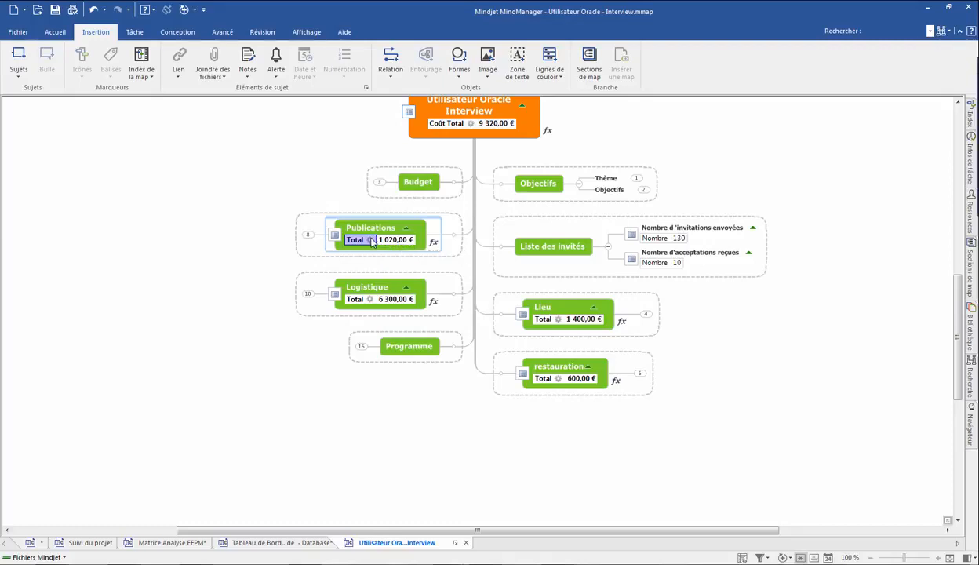
pyautogui.click(429, 243)
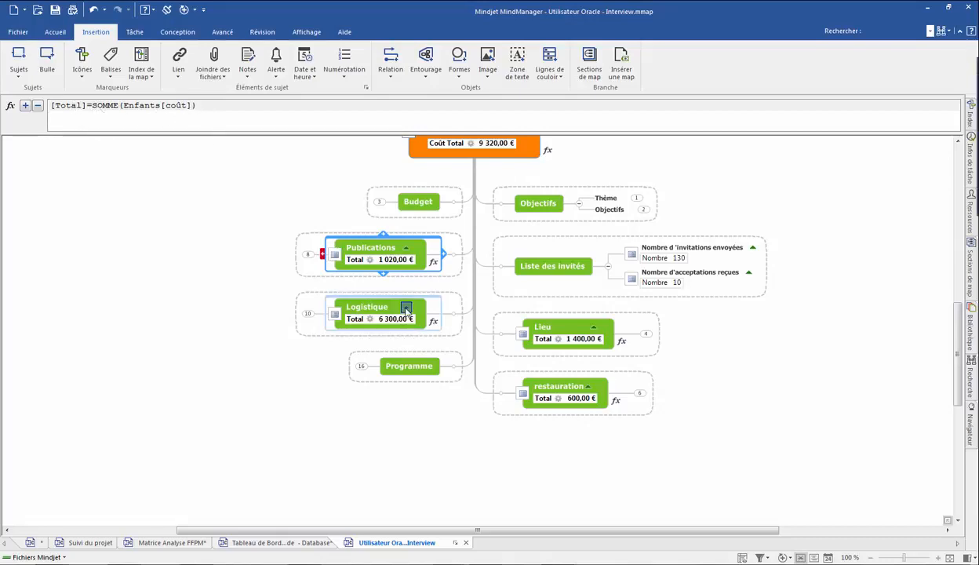
pyautogui.click(307, 253)
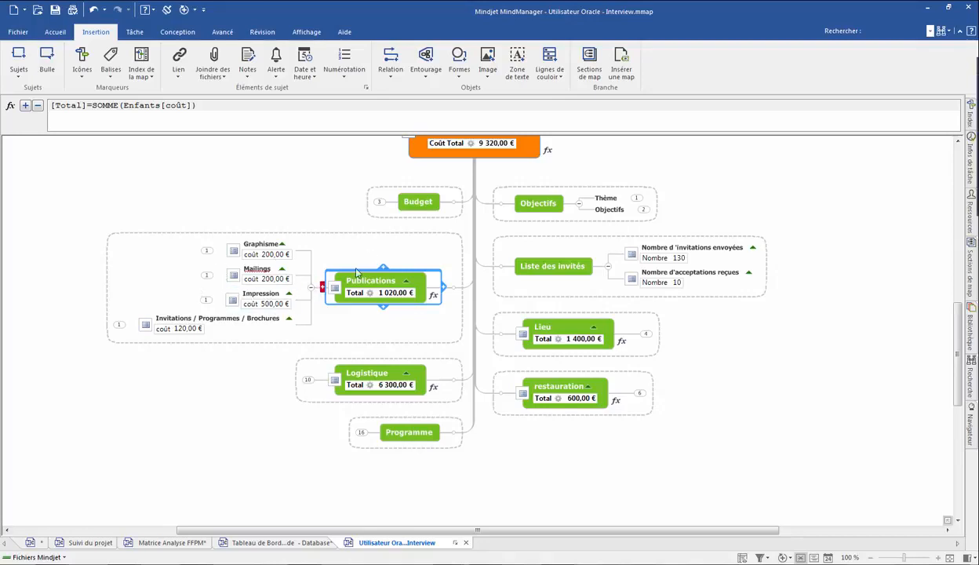
pyautogui.click(313, 288)
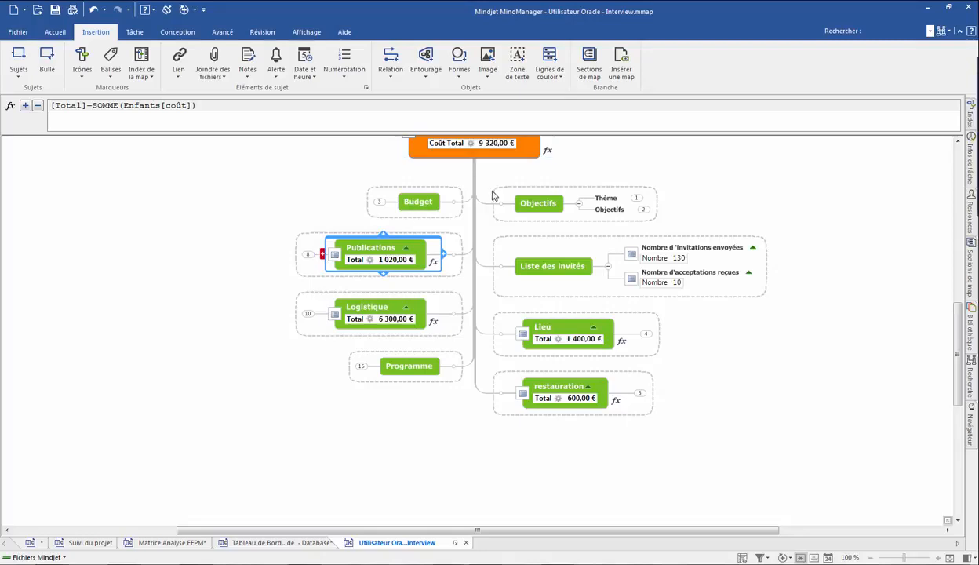
pyautogui.scroll(2, 492, 195)
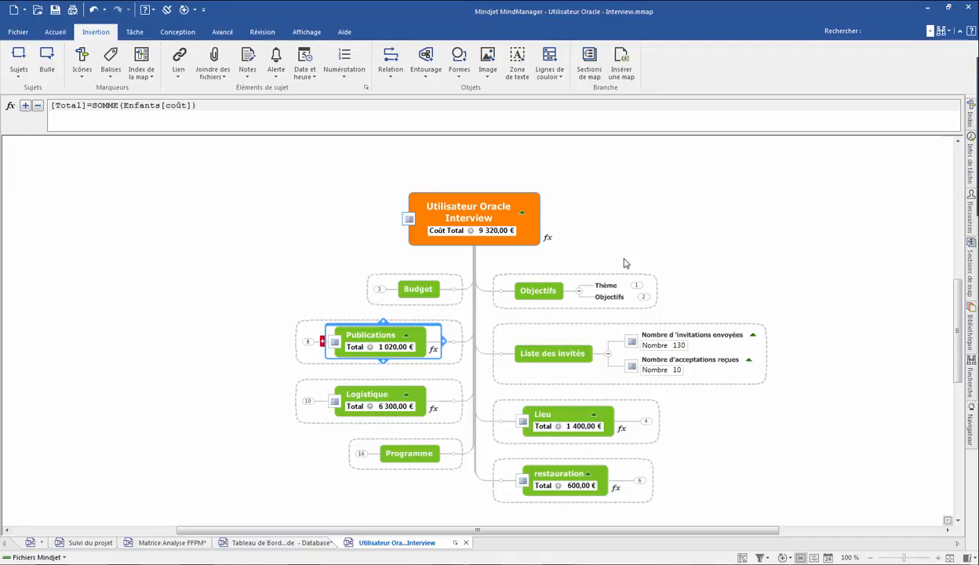
# Step: Close the Utilisateur Oracle - Interview map and collapse the Ateliers / Interview branch in the dashboard
pyautogui.click(466, 542)
pyautogui.scroll(-3, 236, 400)
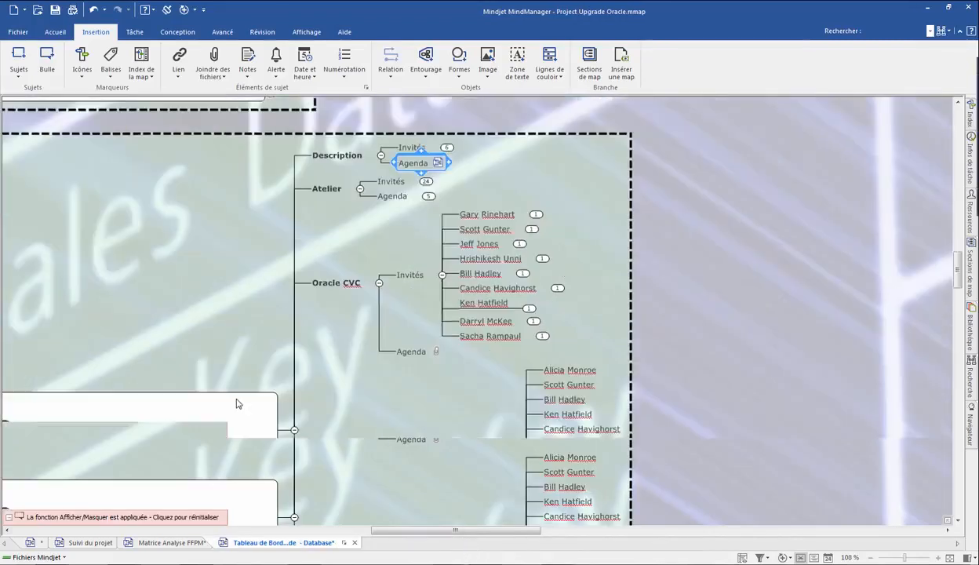
pyautogui.click(294, 343)
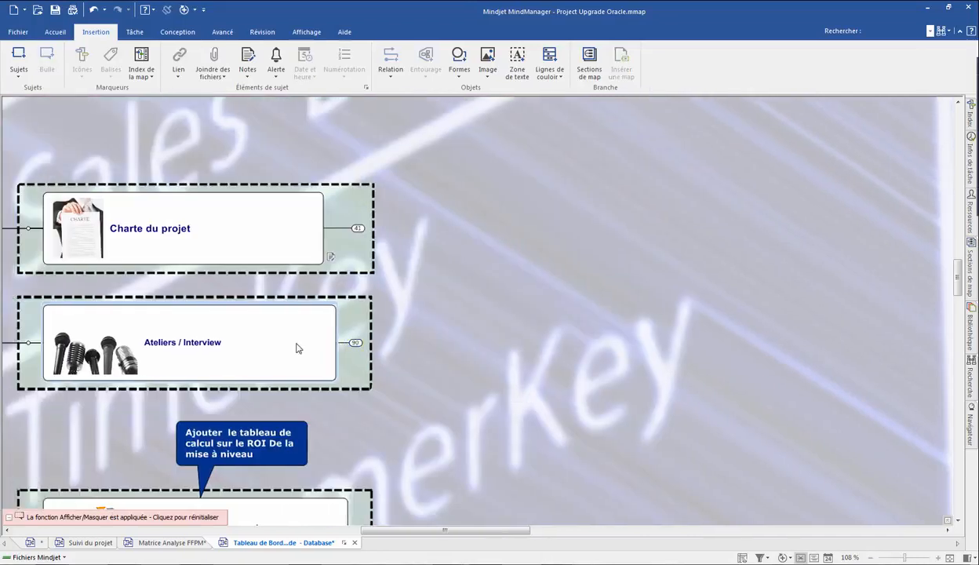
# Step: Bring up the 2018-07-26-Webinar-database-migration folder window in Windows Explorer, narrow it, and place it beside the Retours sur investissement topic
pyautogui.scroll(-2, 306, 353)
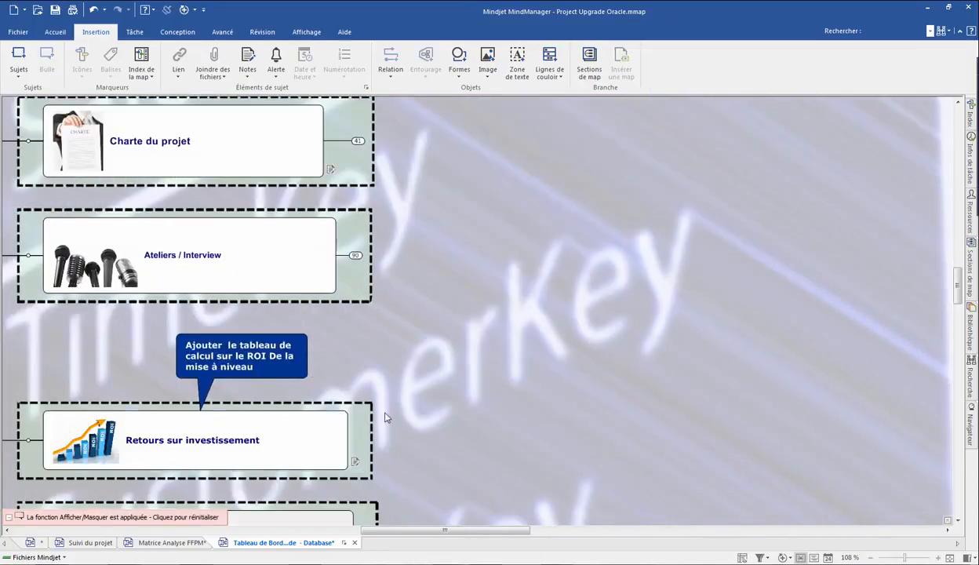
pyautogui.scroll(-2, 435, 357)
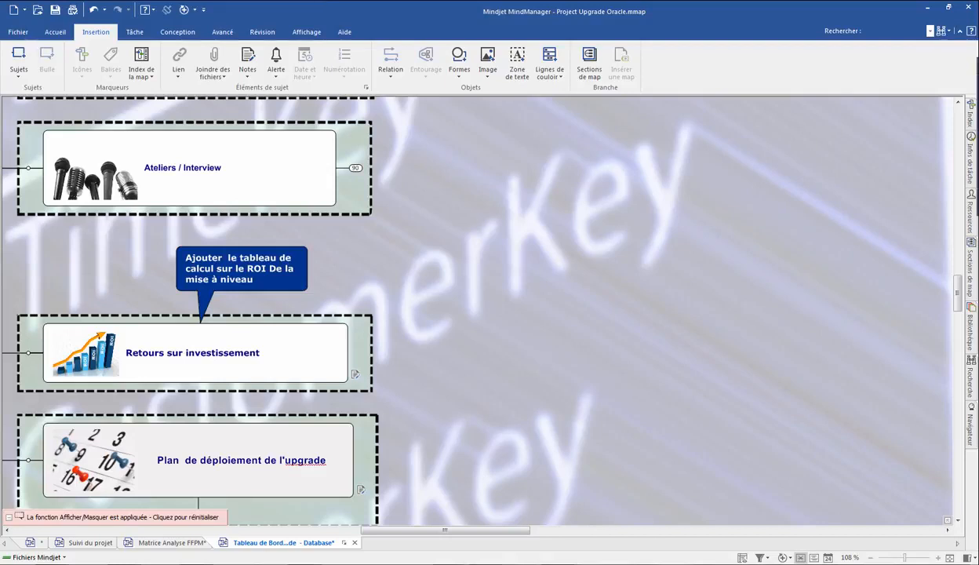
pyautogui.moveTo(76, 563)
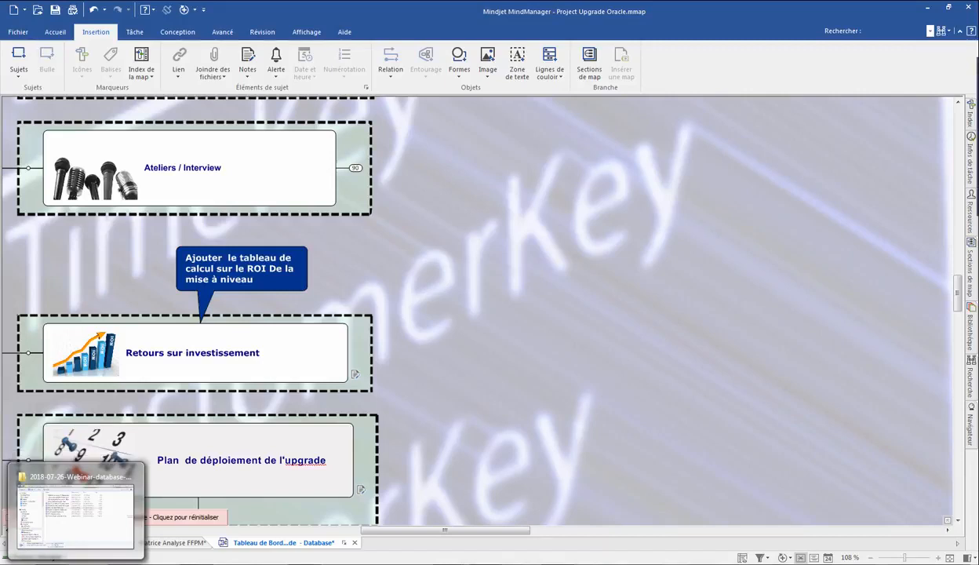
pyautogui.click(66, 526)
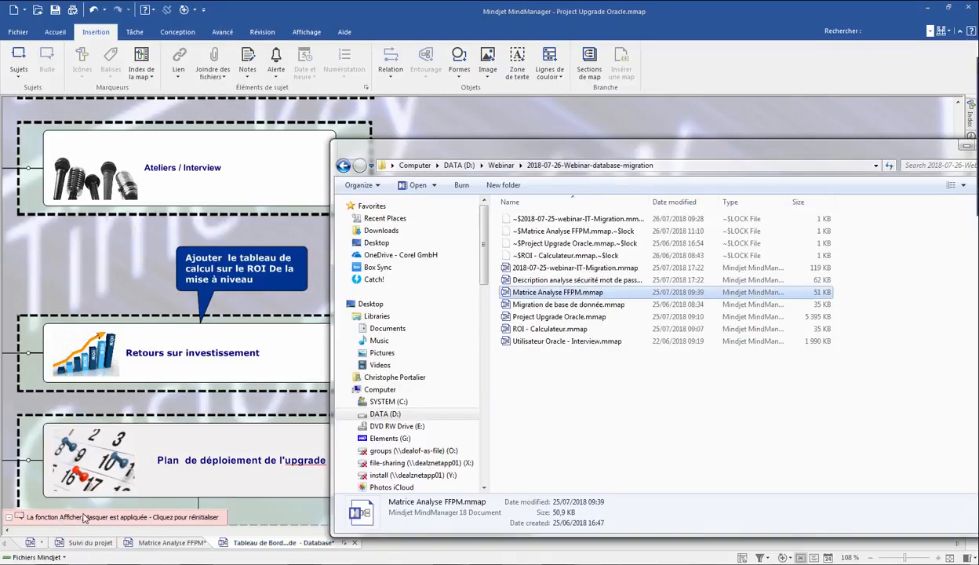
pyautogui.moveTo(672, 153); pyautogui.dragTo(527, 39)
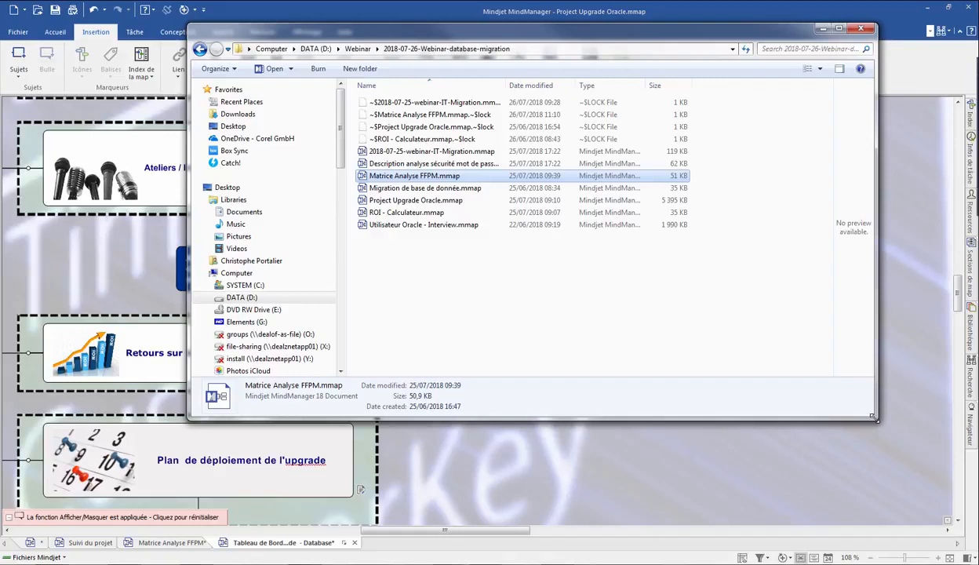
pyautogui.moveTo(872, 416); pyautogui.dragTo(646, 444)
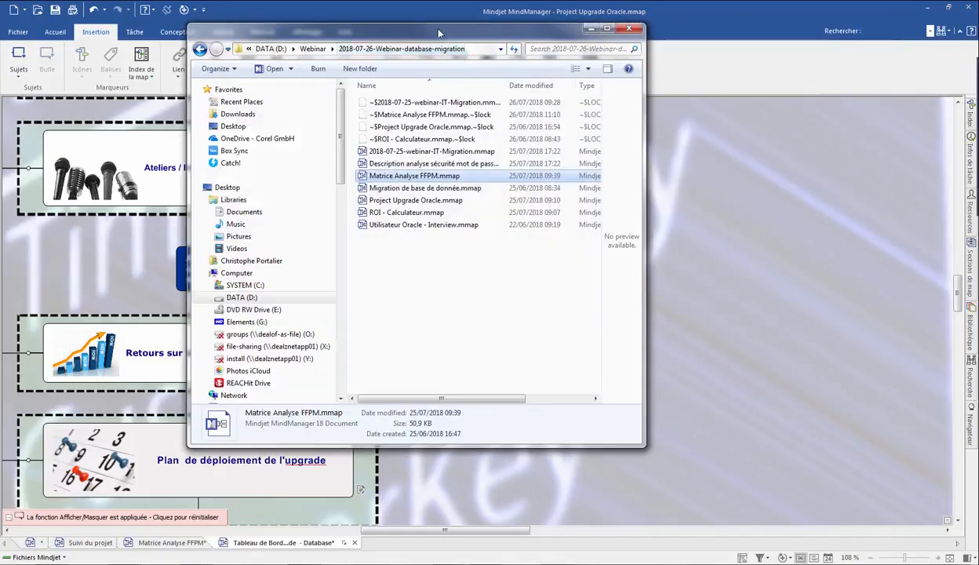
pyautogui.moveTo(449, 35); pyautogui.dragTo(765, 61)
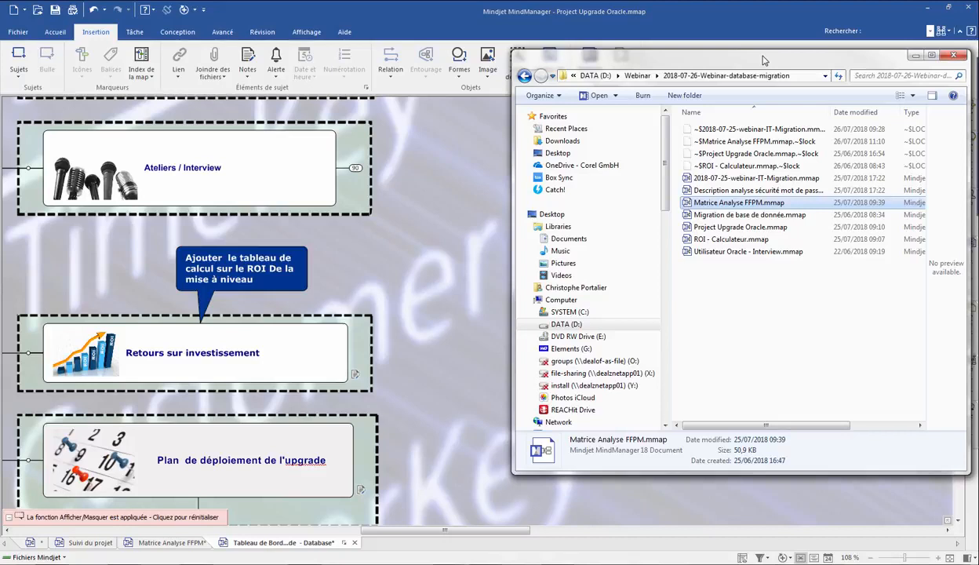
# Step: Add ROI - Calculateur.mmap to Retours sur investissement as a topic link and open the linked map
pyautogui.click(734, 240)
pyautogui.moveTo(735, 245); pyautogui.dragTo(353, 369)
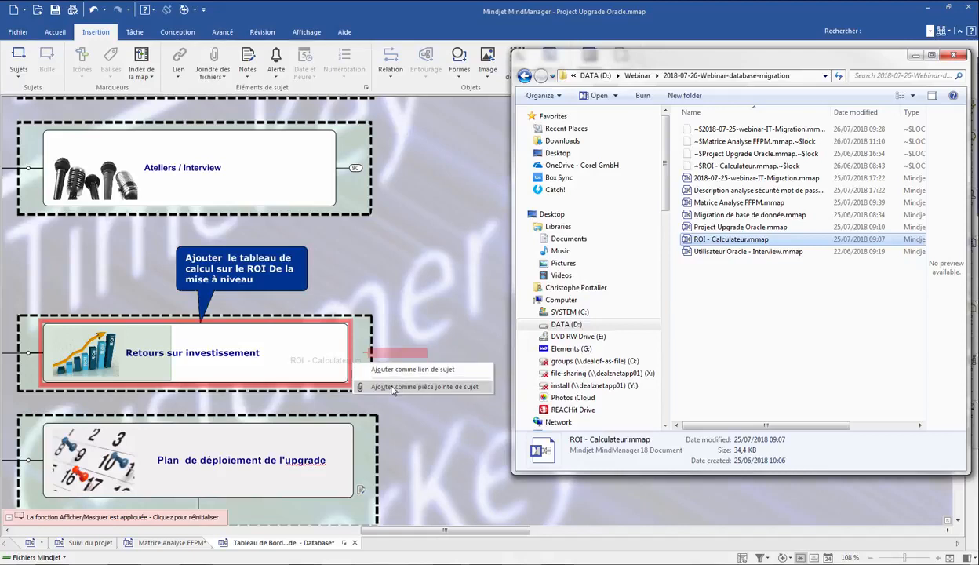
pyautogui.click(439, 372)
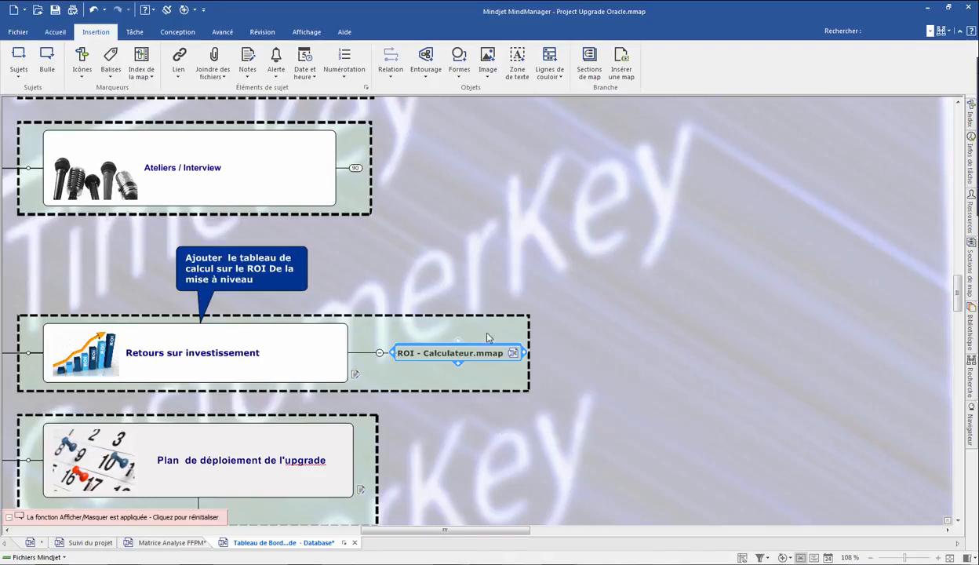
pyautogui.click(512, 354)
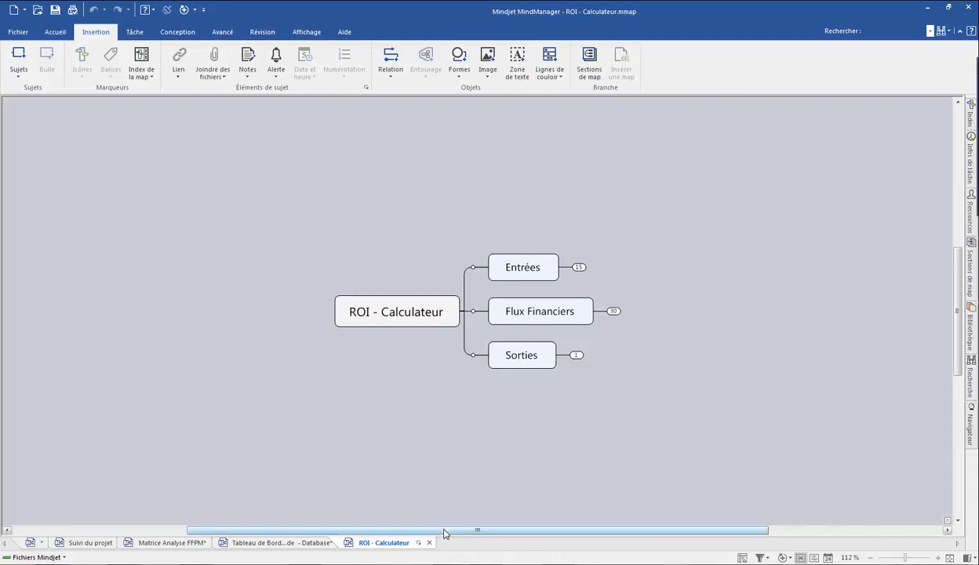
pyautogui.moveTo(472, 531); pyautogui.dragTo(564, 530)
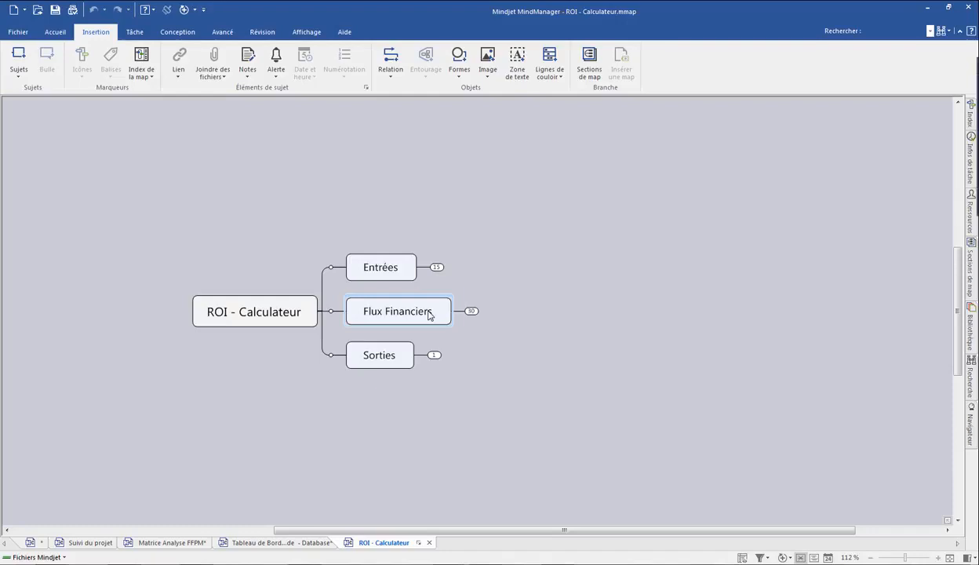
# Step: Expand Sorties to check the formula behind the ROI property, and expand Entrées to review its input values
pyautogui.click(434, 354)
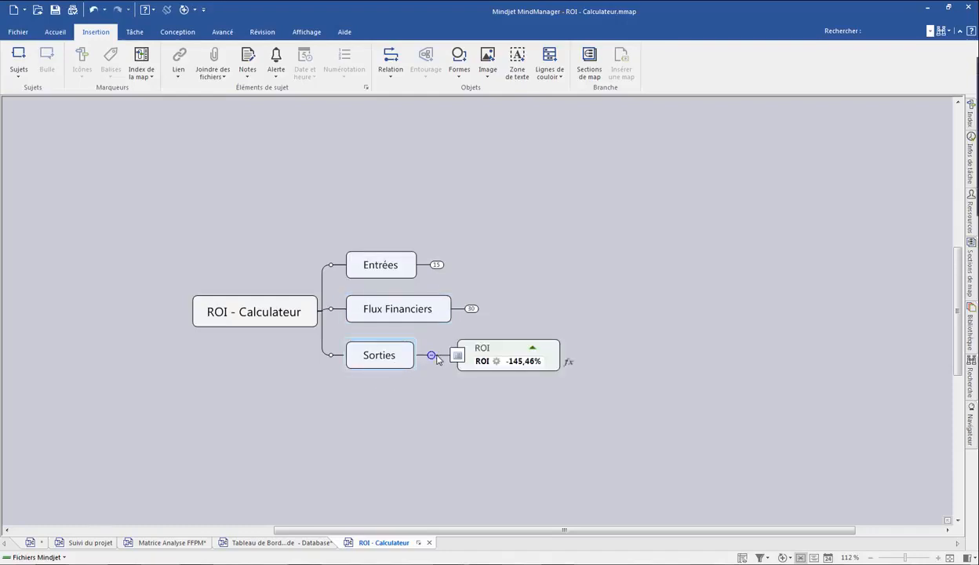
pyautogui.moveTo(494, 363)
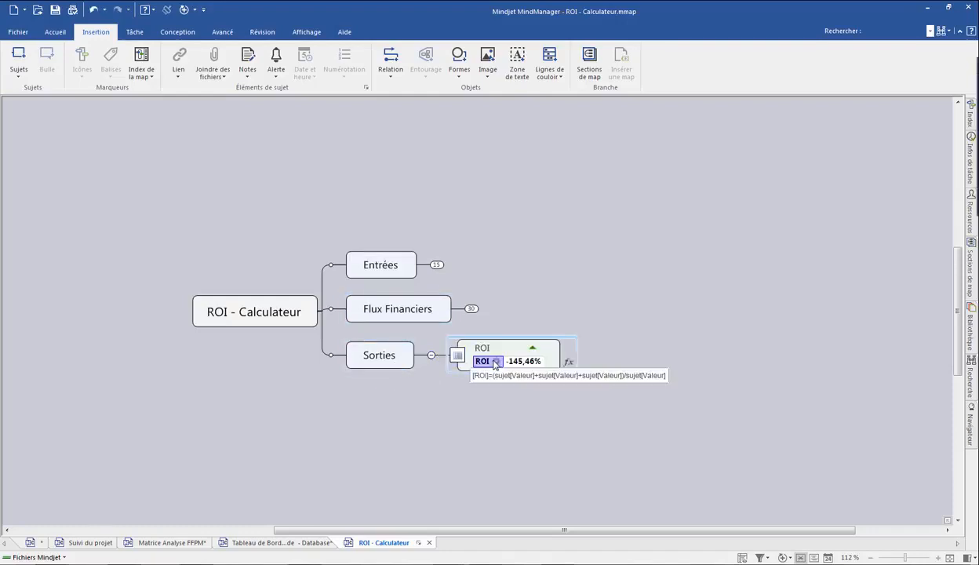
pyautogui.click(436, 264)
pyautogui.scroll(3, 610, 155)
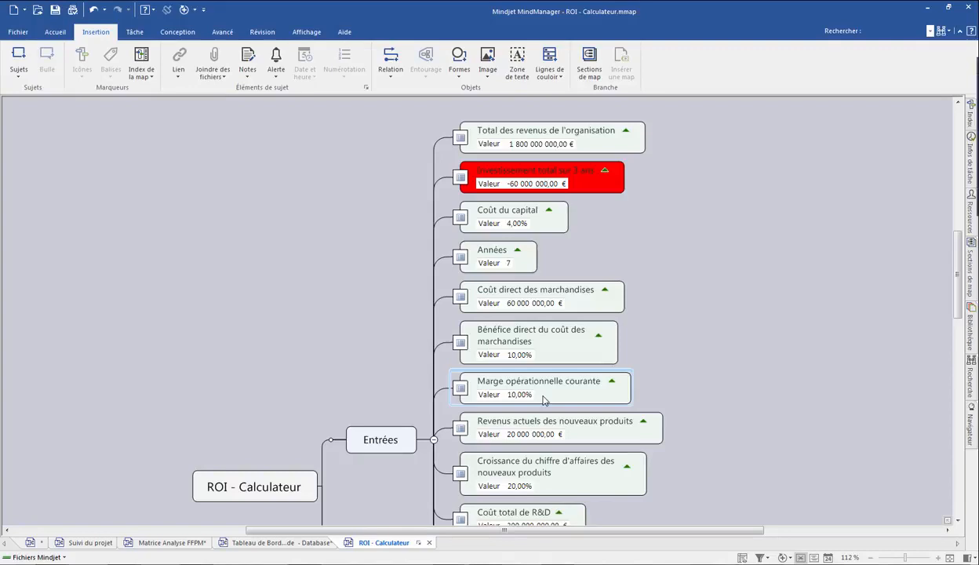
# Step: Set the Valeur property of the Années topic under Entrées to 2
pyautogui.scroll(-2, 691, 290)
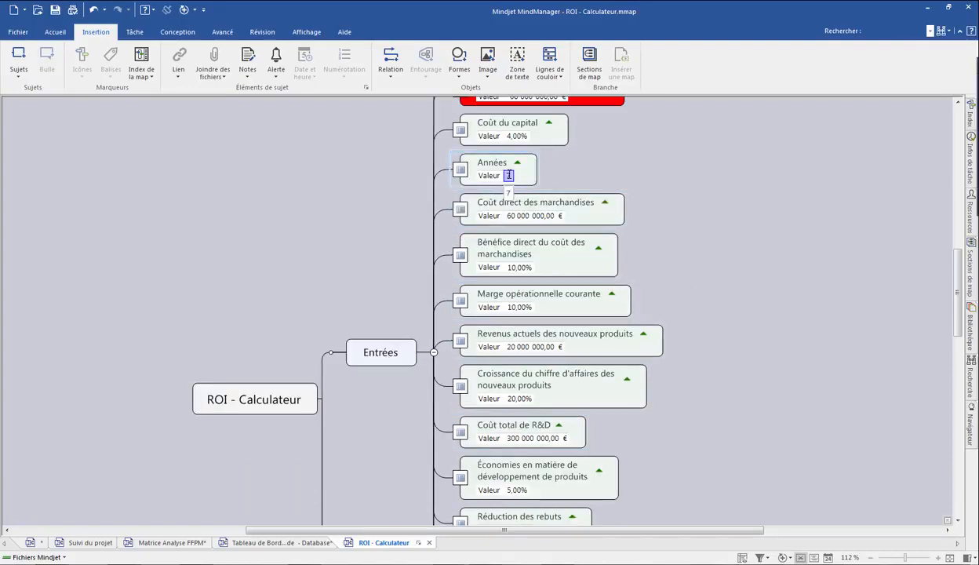
pyautogui.click(508, 175)
pyautogui.click(509, 174)
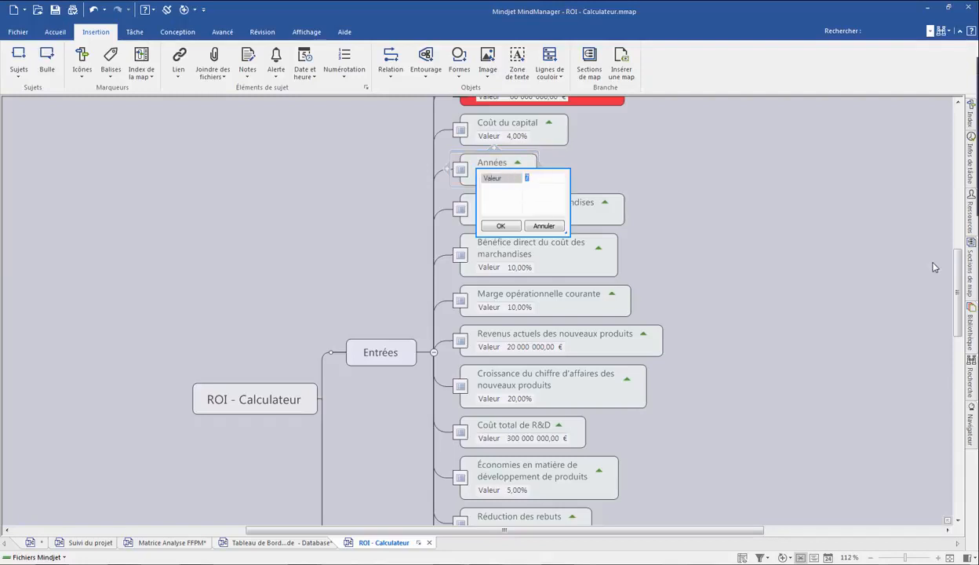
pyautogui.write('2')
pyautogui.click(501, 226)
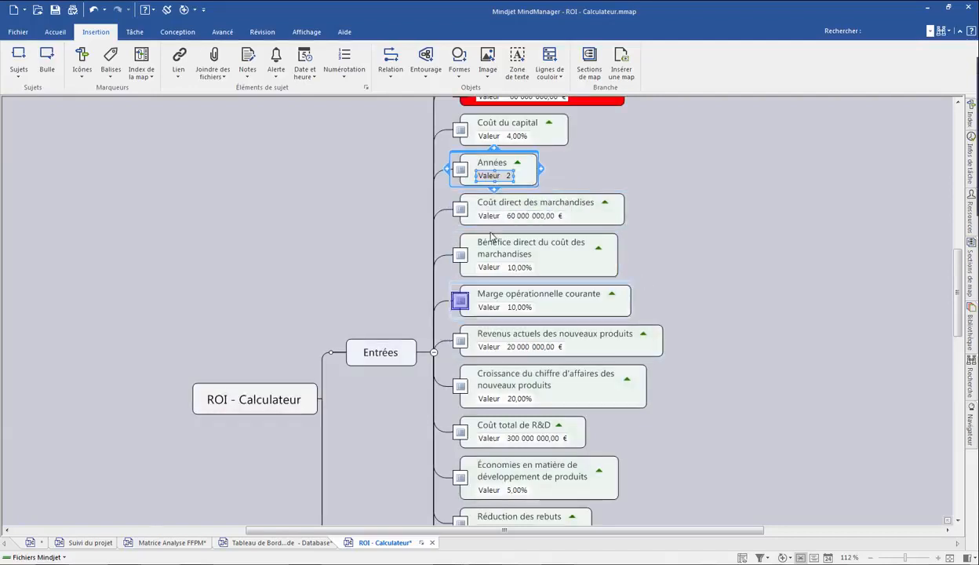
# Step: Set the Valeur property of the Années topic to 3
pyautogui.click(509, 176)
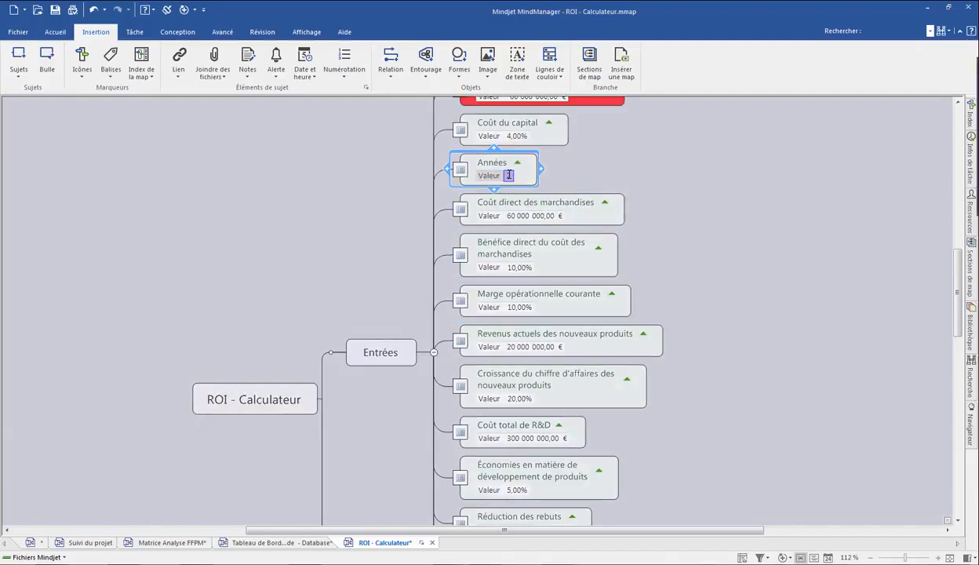
pyautogui.click(523, 178)
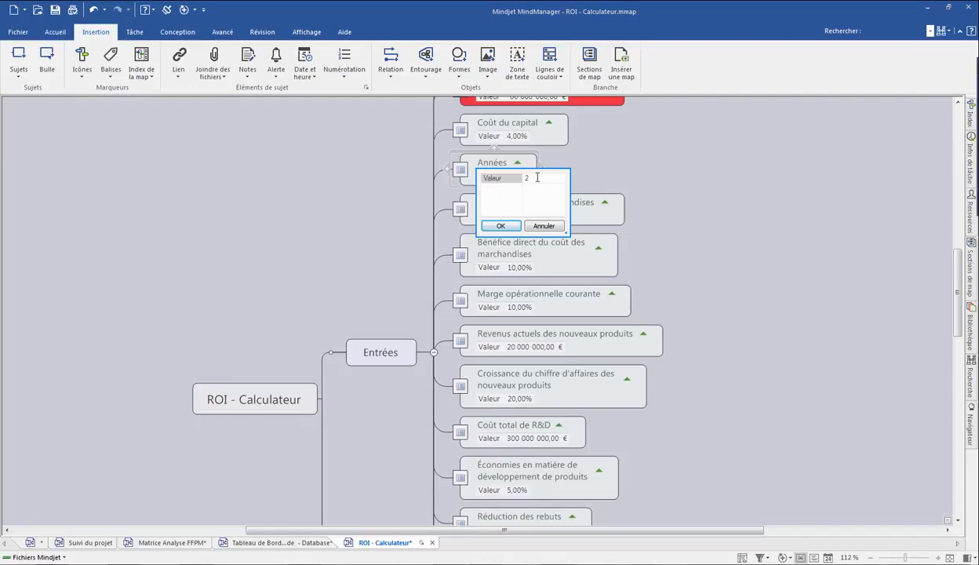
pyautogui.write('3')
pyautogui.click(506, 227)
pyautogui.click(710, 256)
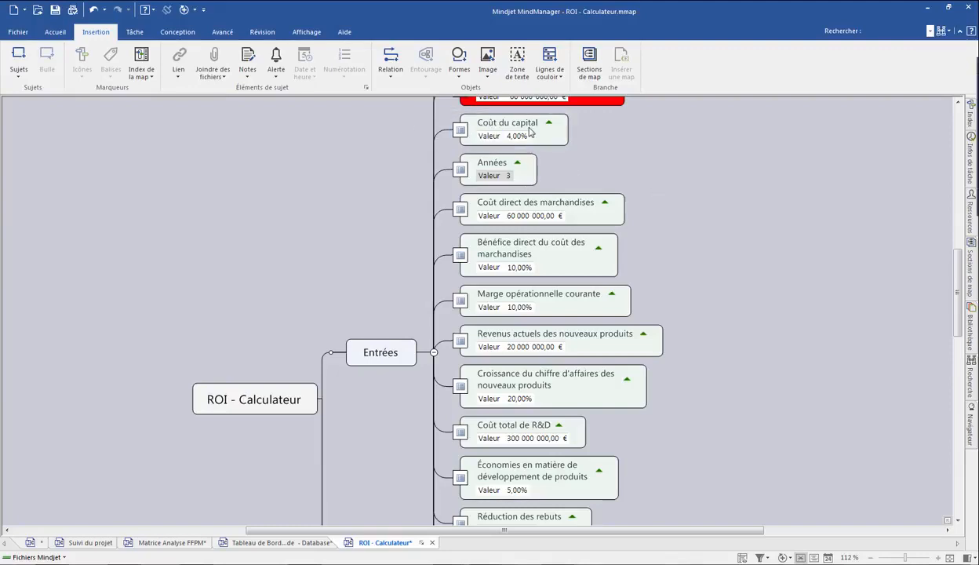
# Step: Collapse Entrées and examine the formulas behind the Flux de trésorerie and Flux de trésorerie nets topics of Année 1 under Flux Financiers
pyautogui.click(434, 353)
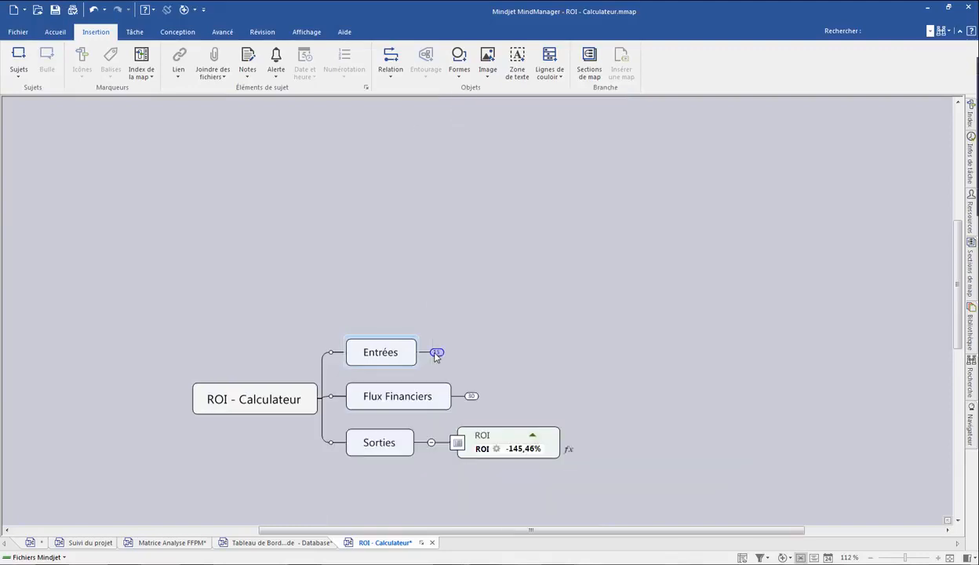
pyautogui.click(472, 396)
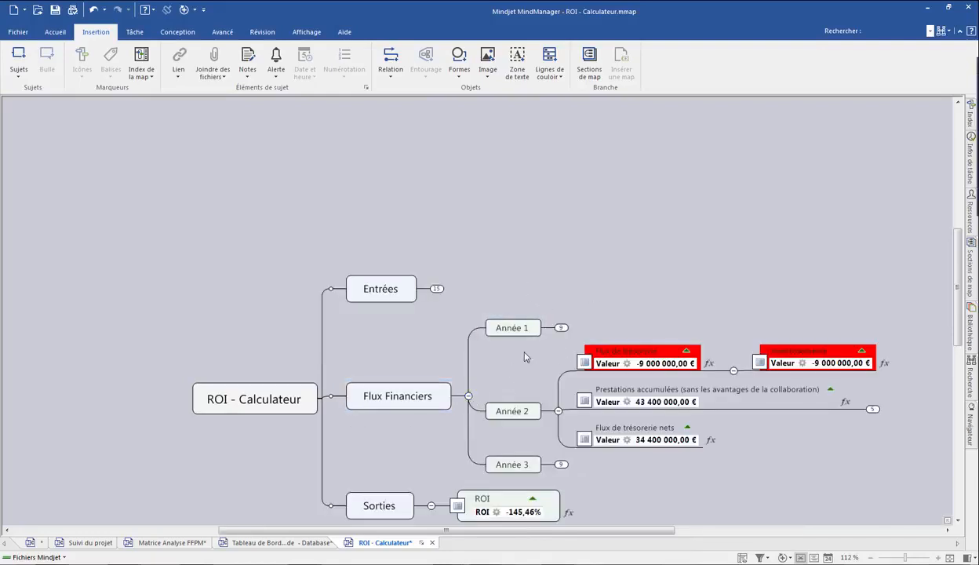
pyautogui.click(560, 328)
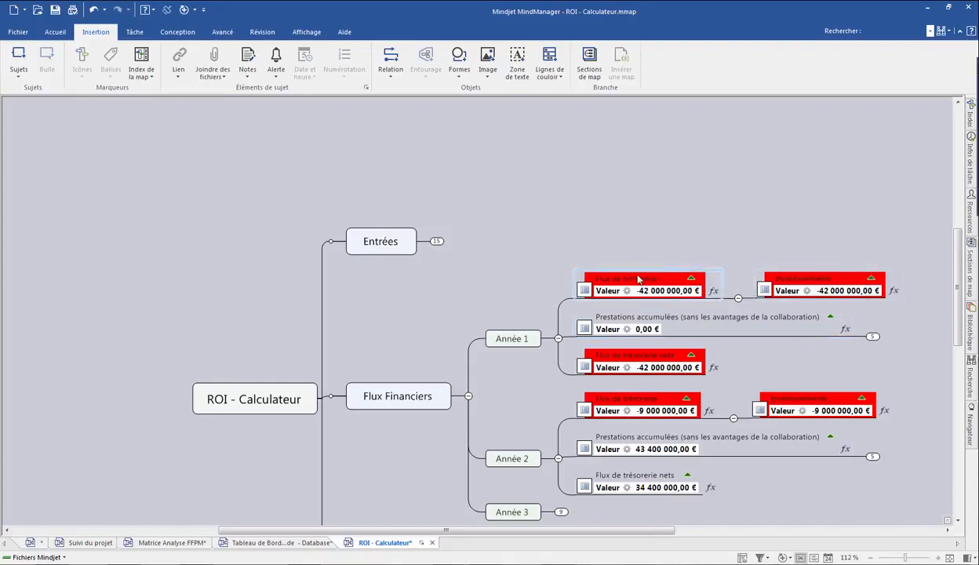
pyautogui.click(712, 291)
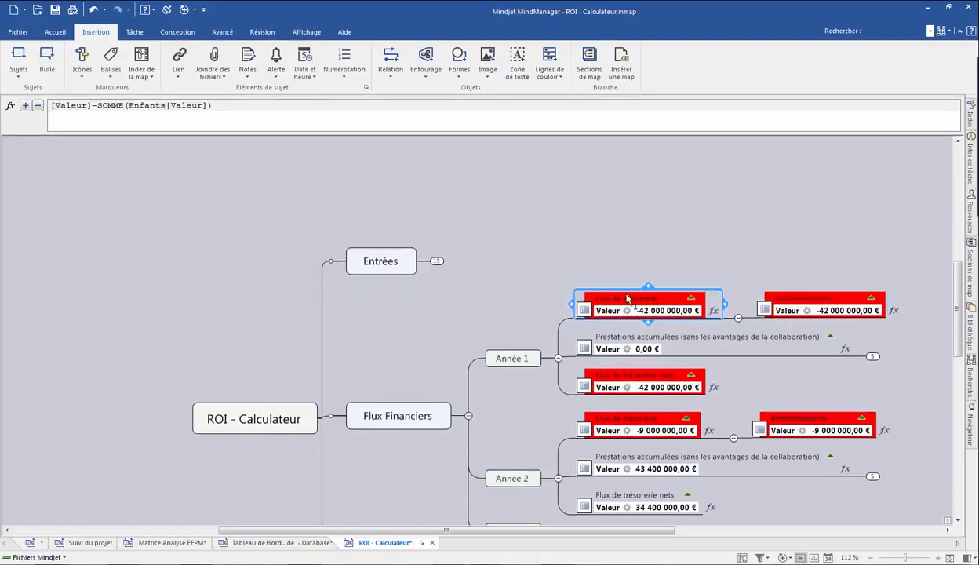
pyautogui.click(647, 313)
pyautogui.click(738, 318)
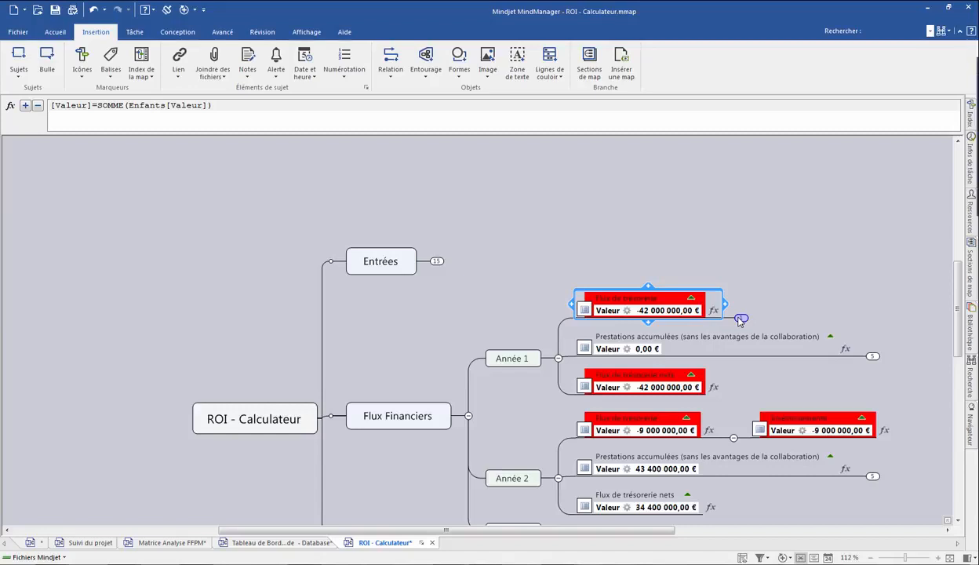
pyautogui.scroll(-3, 528, 283)
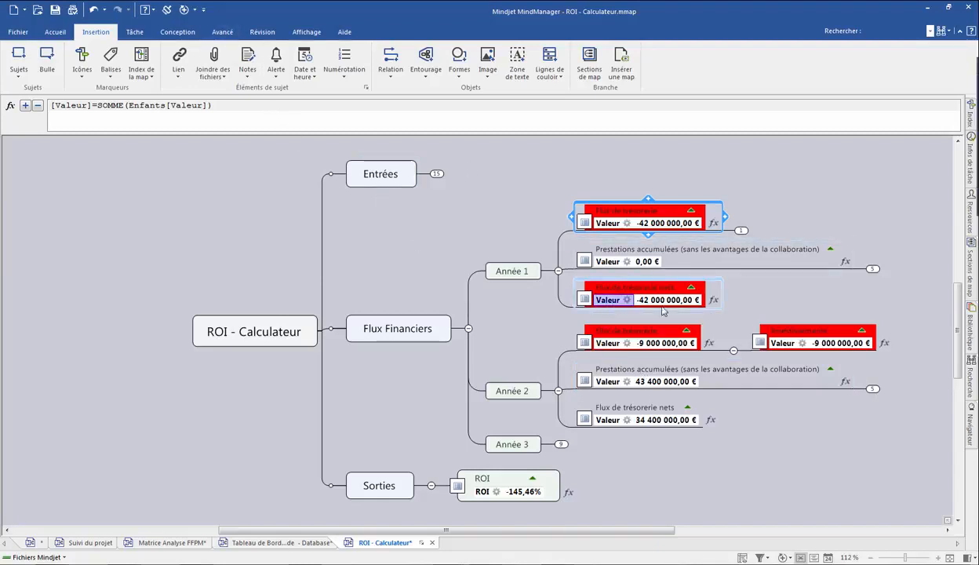
pyautogui.moveTo(619, 301)
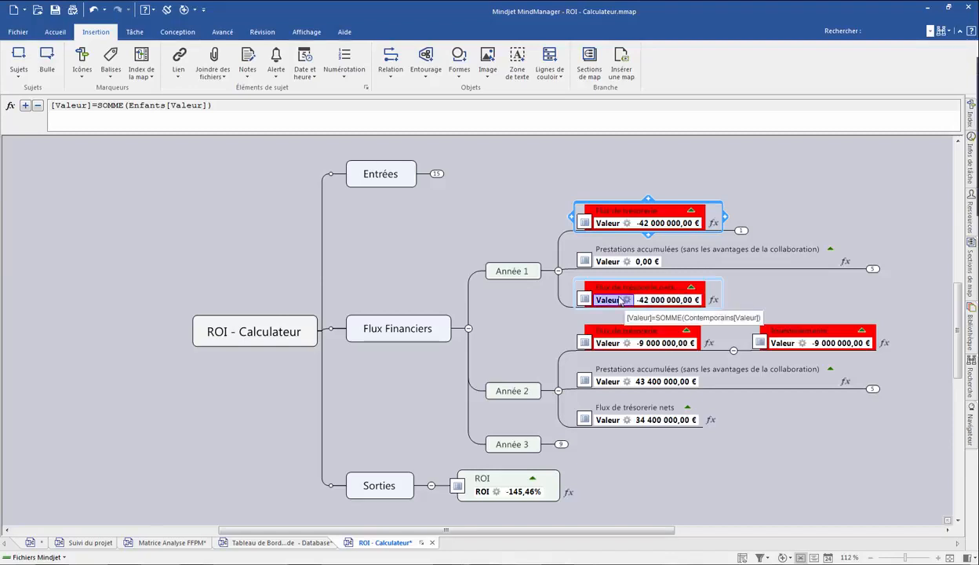
# Step: Add a floating topic above the Année 1 branch and try copying the calculated Valeur property of Prestations accumulées onto it
pyautogui.doubleClick(633, 174)
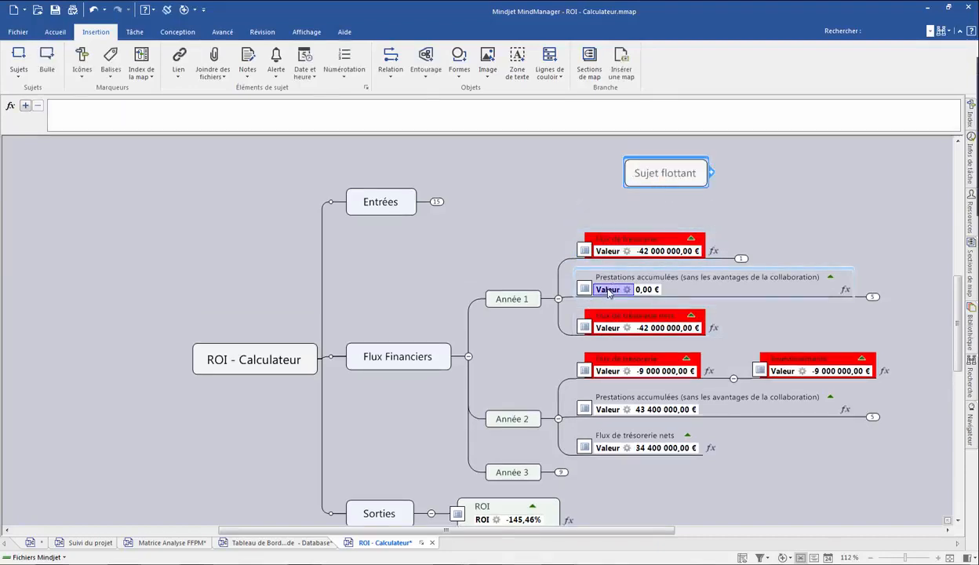
pyautogui.moveTo(600, 290); pyautogui.dragTo(643, 171)
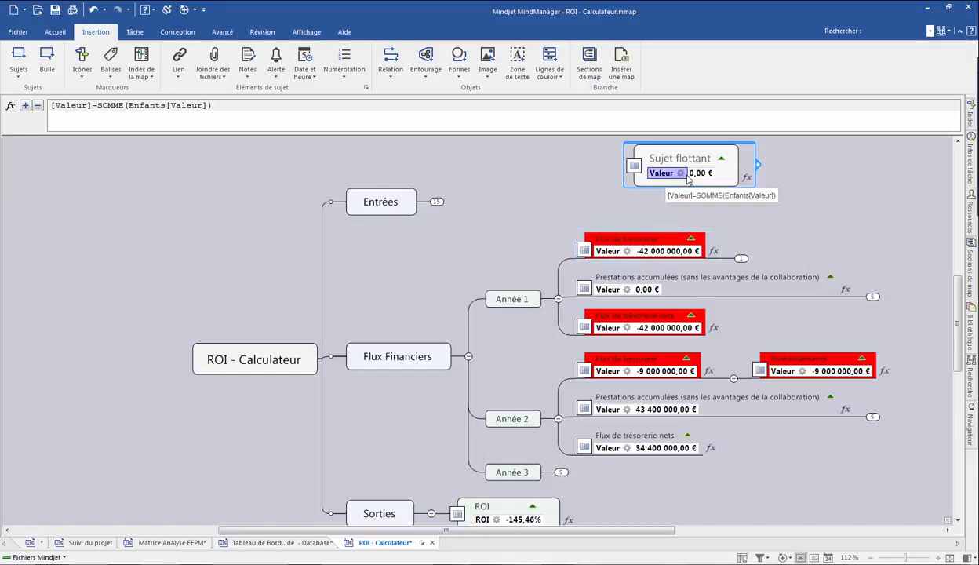
pyautogui.click(94, 10)
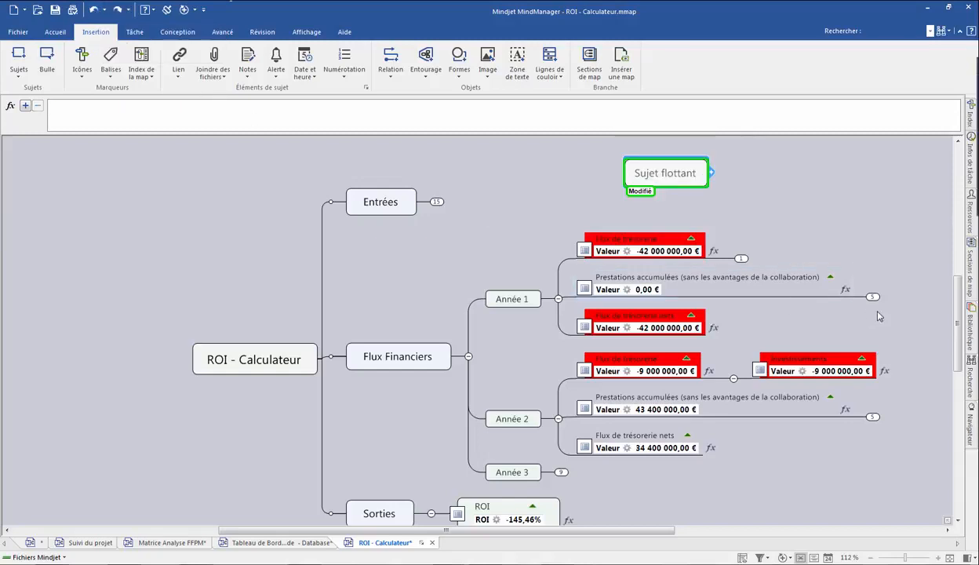
# Step: Copy the Valeur property of Revenus actuels des nouveaux produits under Entrées onto the floating topic and collapse Entrées again
pyautogui.click(437, 201)
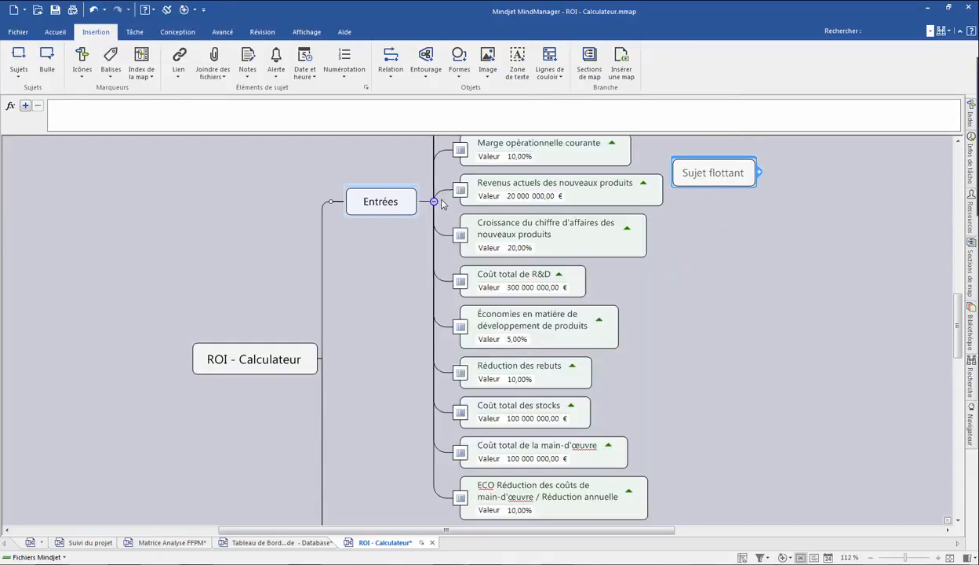
pyautogui.scroll(-2, 634, 275)
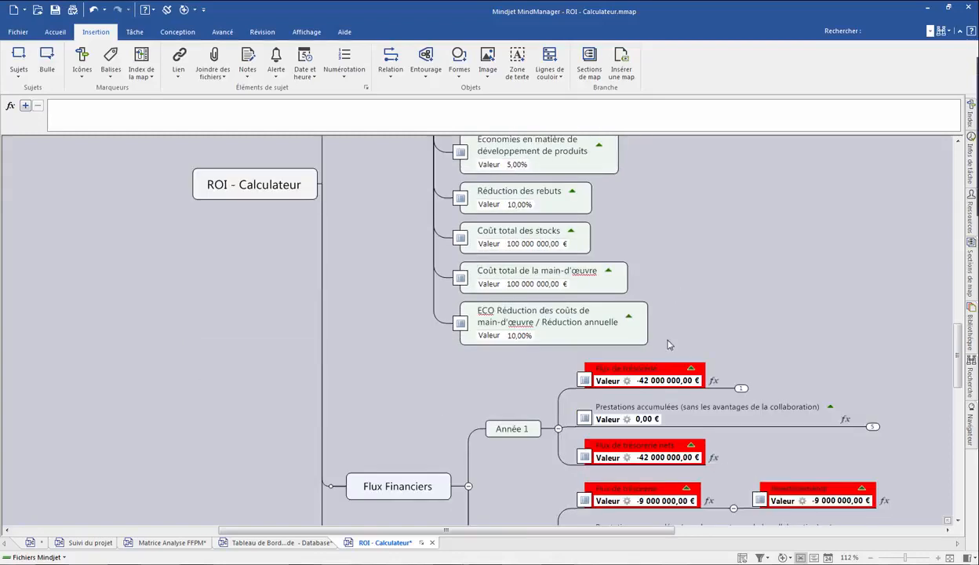
pyautogui.scroll(1, 634, 294)
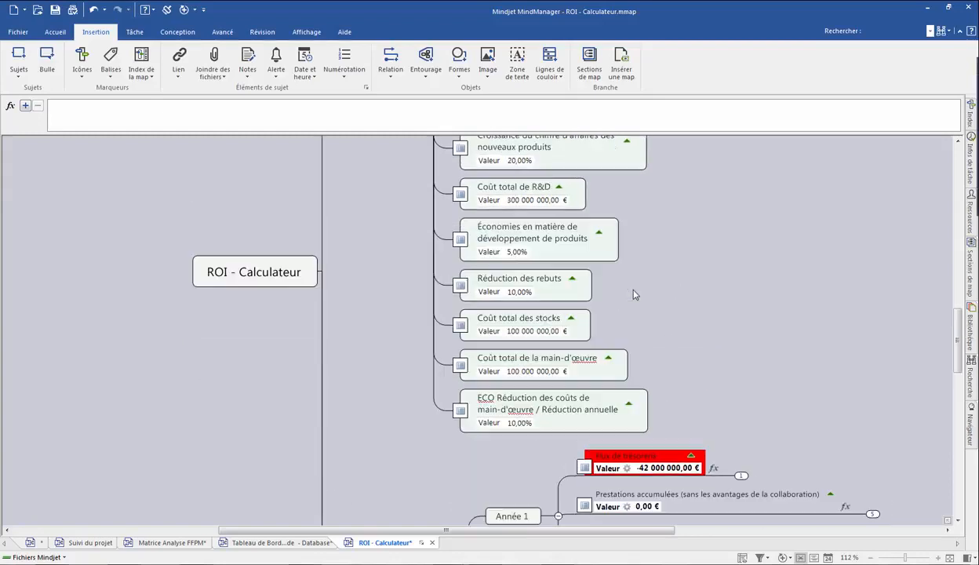
pyautogui.click(499, 332)
pyautogui.scroll(3, 712, 244)
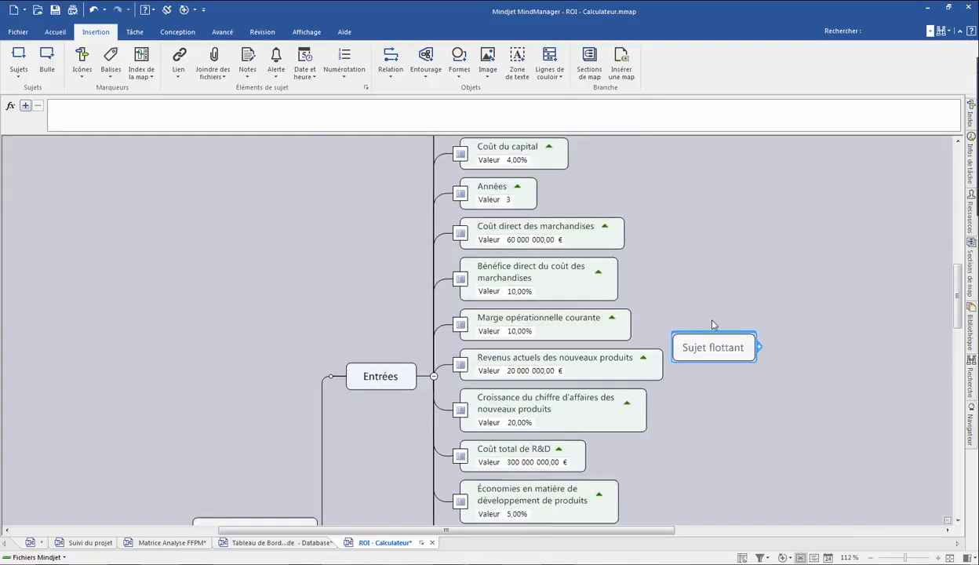
pyautogui.click(515, 368)
pyautogui.moveTo(515, 370); pyautogui.dragTo(683, 333)
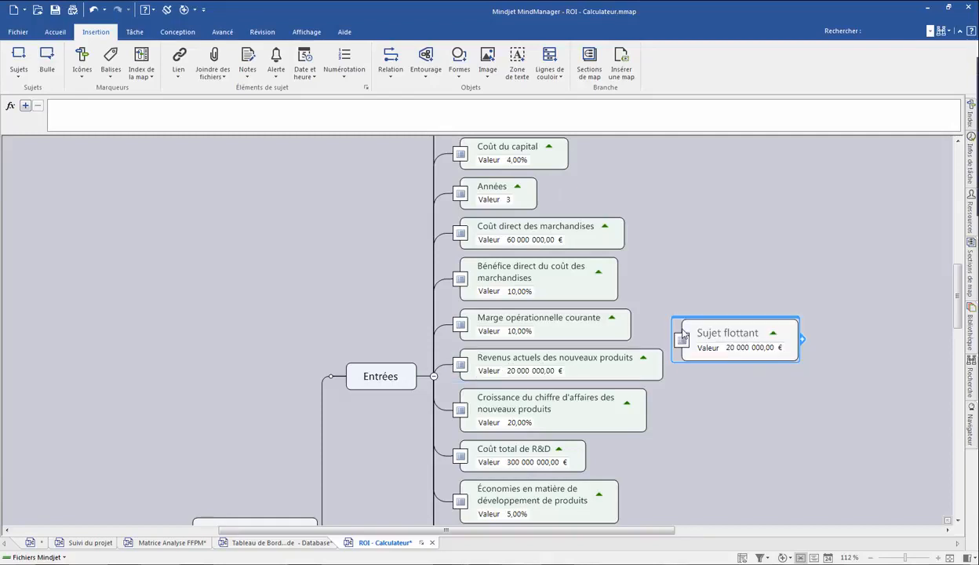
pyautogui.click(433, 375)
# Step: Set the floating topic's Valeur to 0, and change it to -1 € to test the negative-value formatting
pyautogui.doubleClick(693, 347)
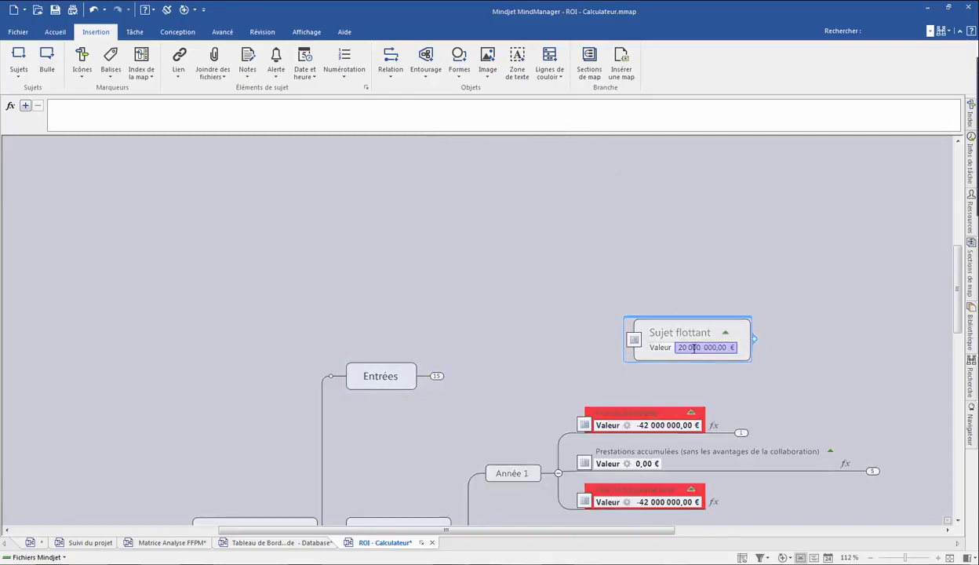
pyautogui.press('BackSpace')
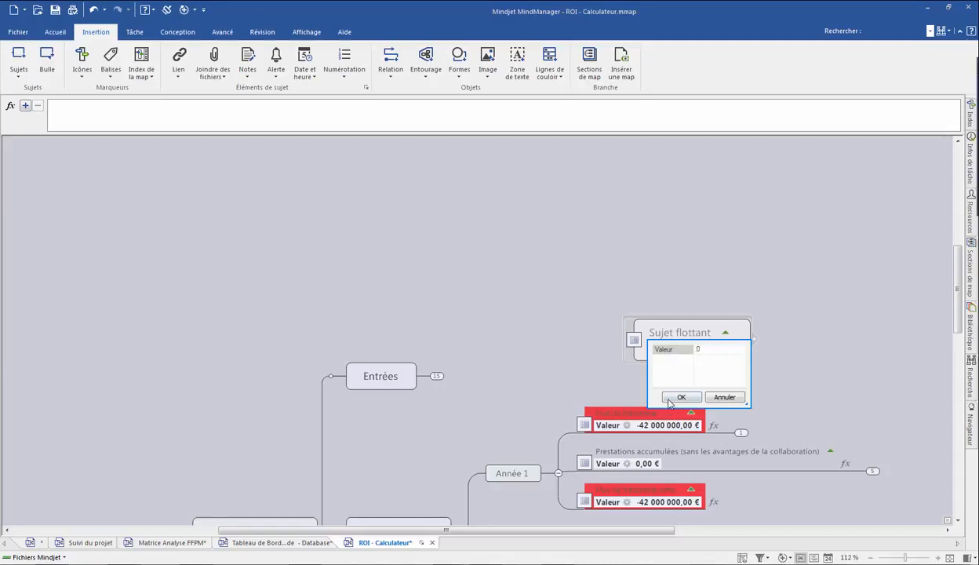
pyautogui.press('Return')
pyautogui.doubleClick(666, 347)
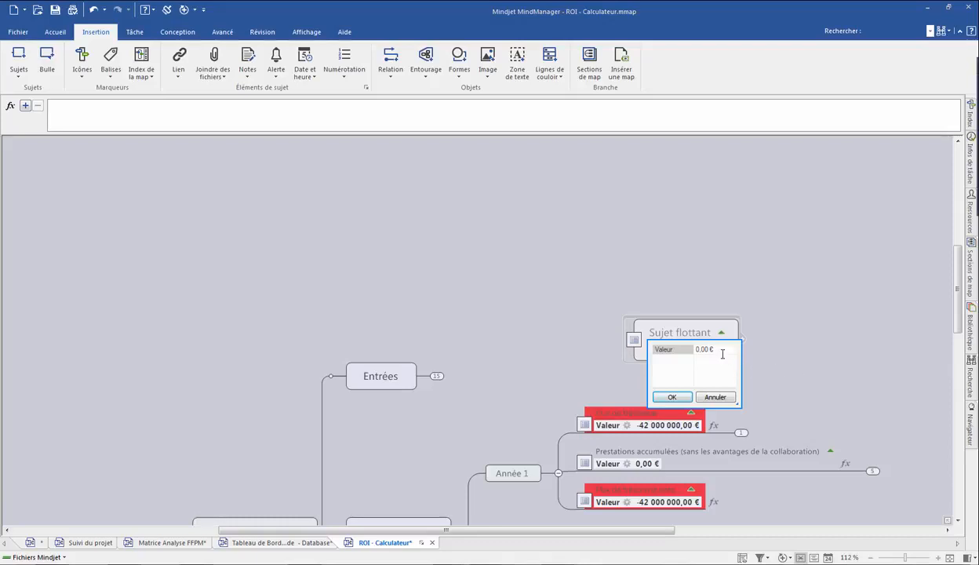
pyautogui.click(714, 350)
pyautogui.click(667, 396)
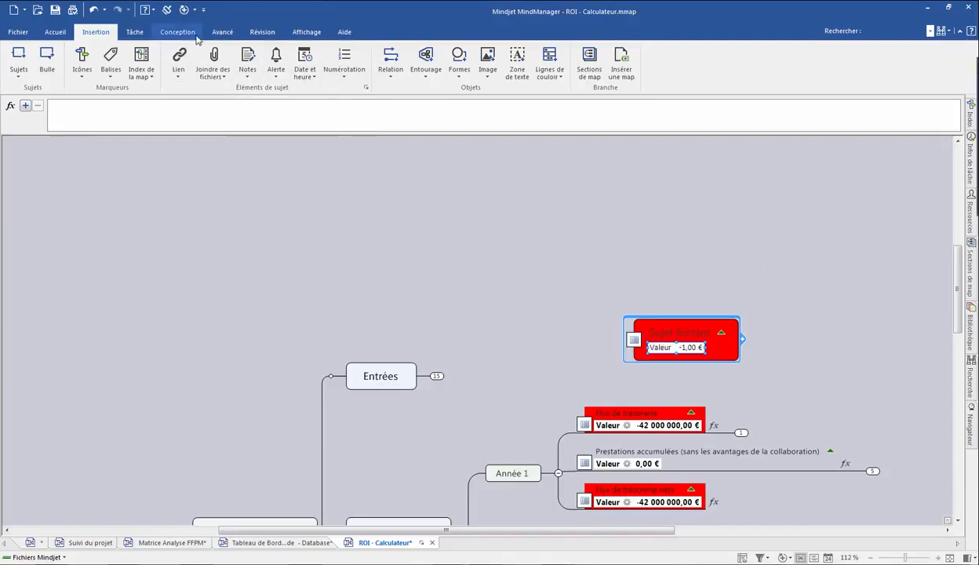
# Step: Review the map's conditional formatting rules beside the floating topic and close the rules without changes
pyautogui.click(222, 32)
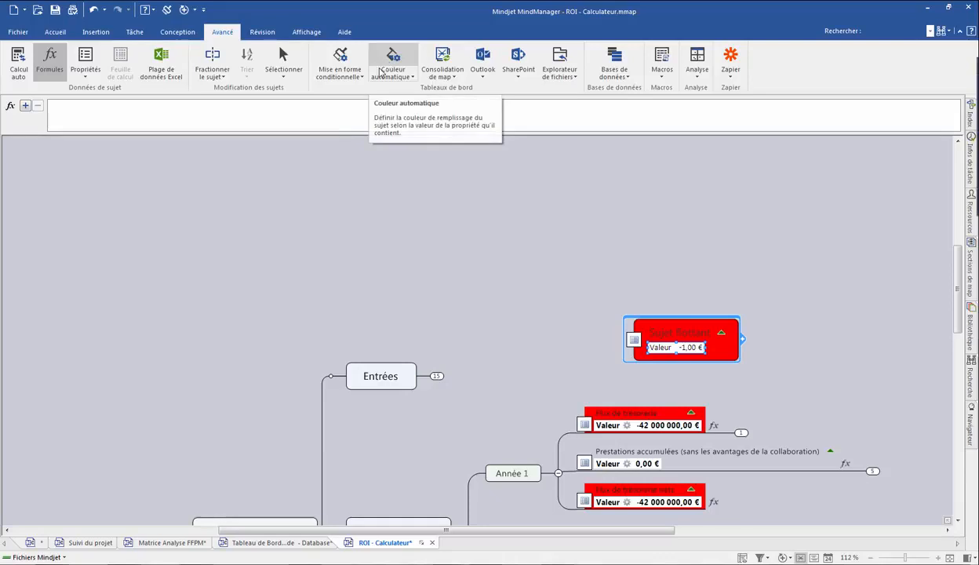
pyautogui.click(337, 65)
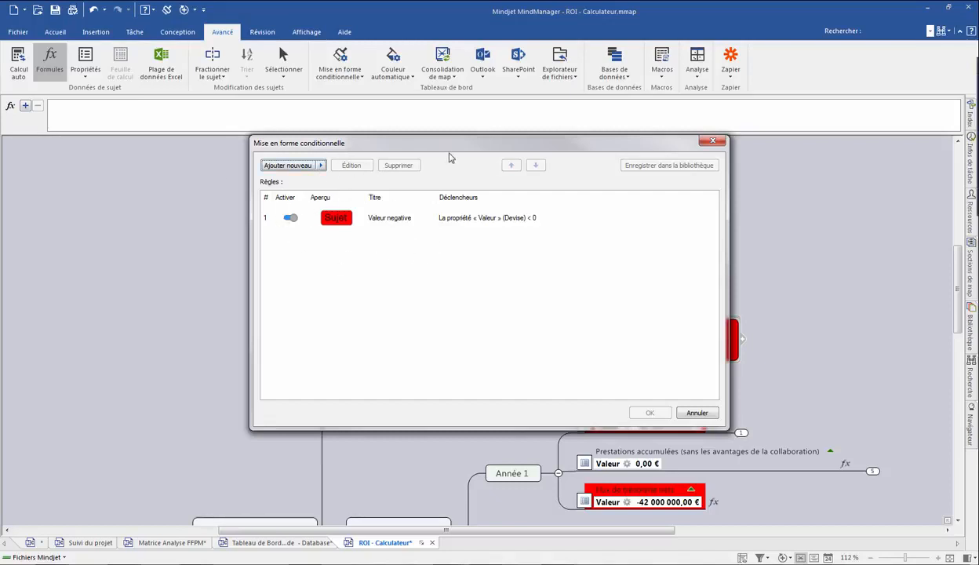
pyautogui.moveTo(439, 143); pyautogui.dragTo(204, 103)
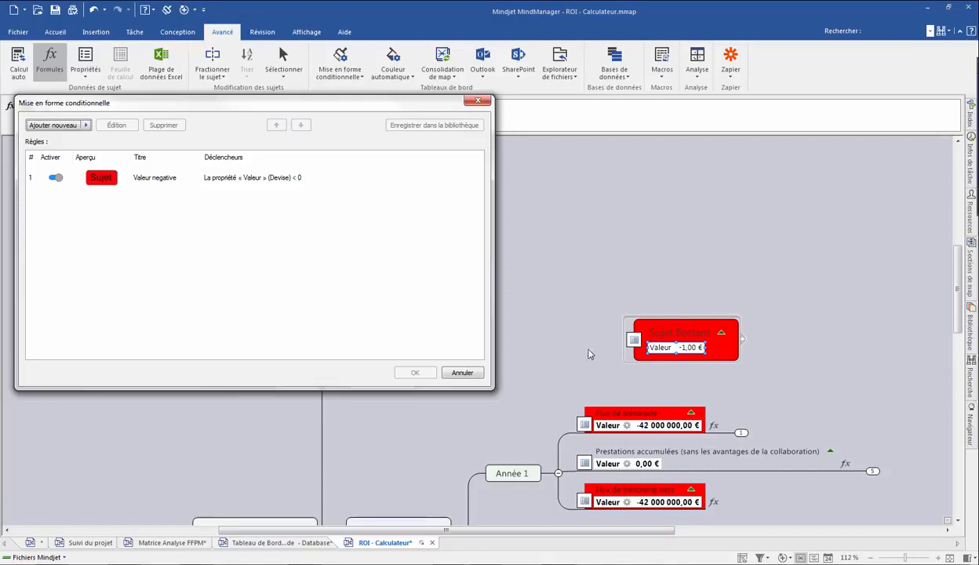
pyautogui.click(487, 103)
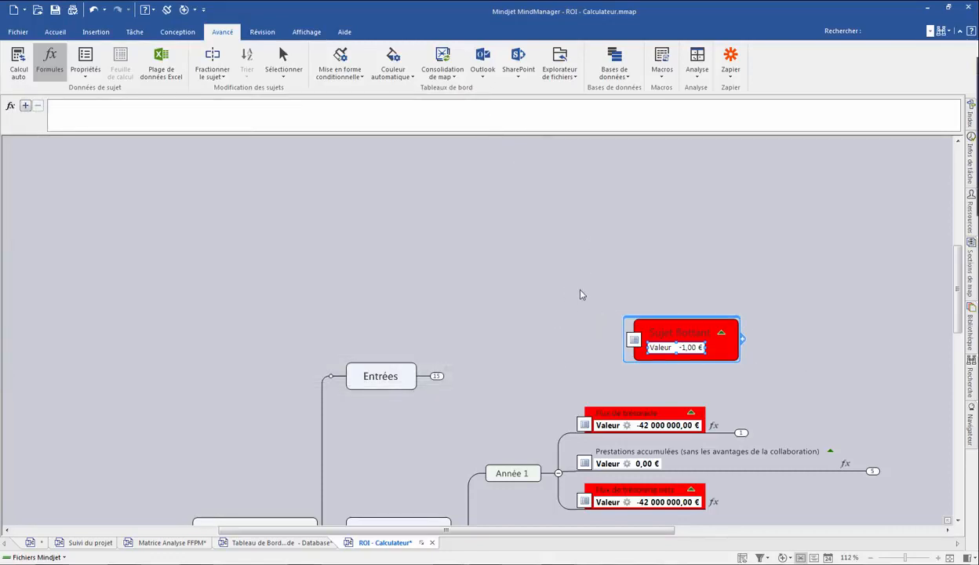
# Step: Delete the floating topic and close the ROI - Calculateur map without saving the changes
pyautogui.click(688, 331)
pyautogui.press('Delete')
pyautogui.scroll(-5, 653, 301)
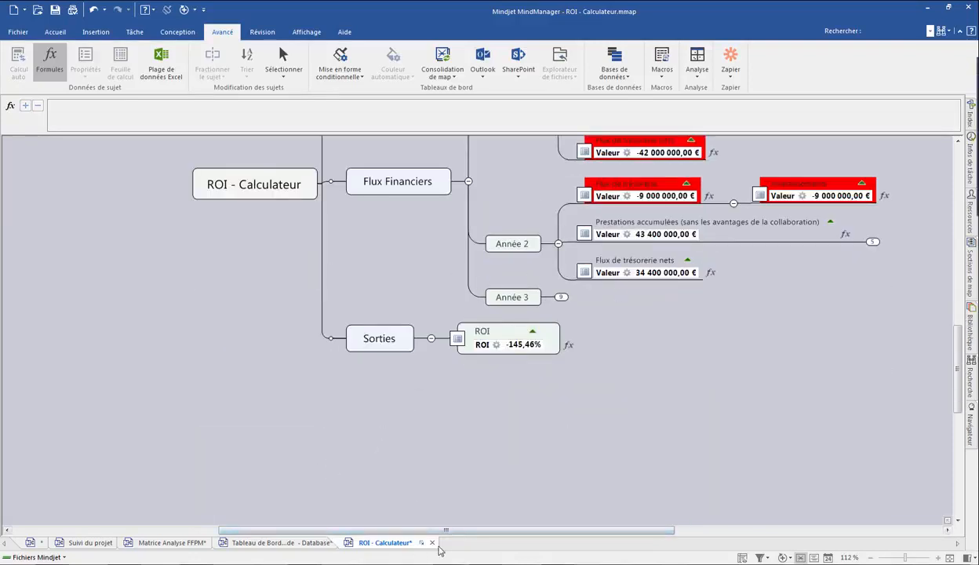
pyautogui.click(433, 543)
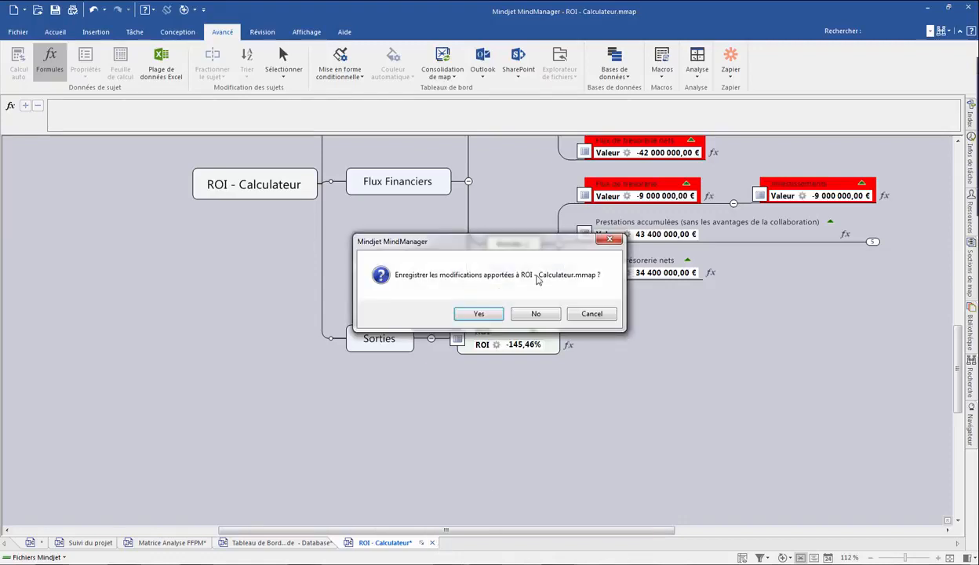
pyautogui.click(545, 316)
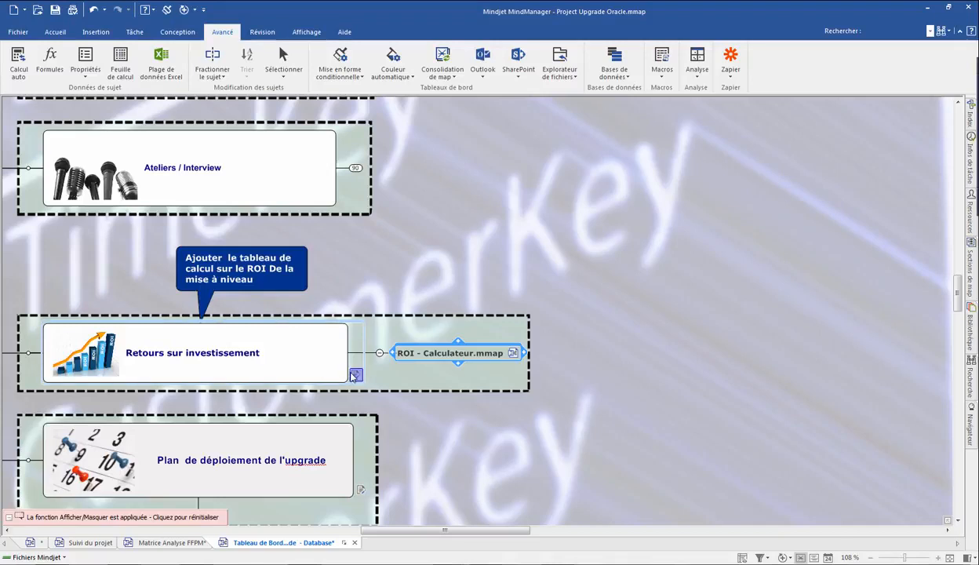
# Step: Collapse the Retours sur investissement branch and expand Plan de déploiement de l'upgrade to review its Évaluation tasks
pyautogui.click(380, 353)
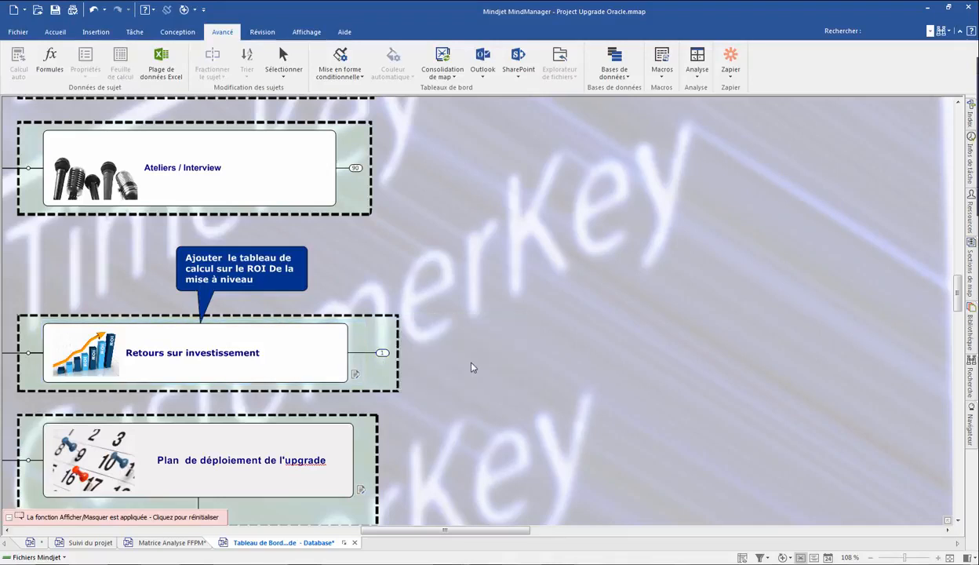
pyautogui.scroll(-3, 475, 365)
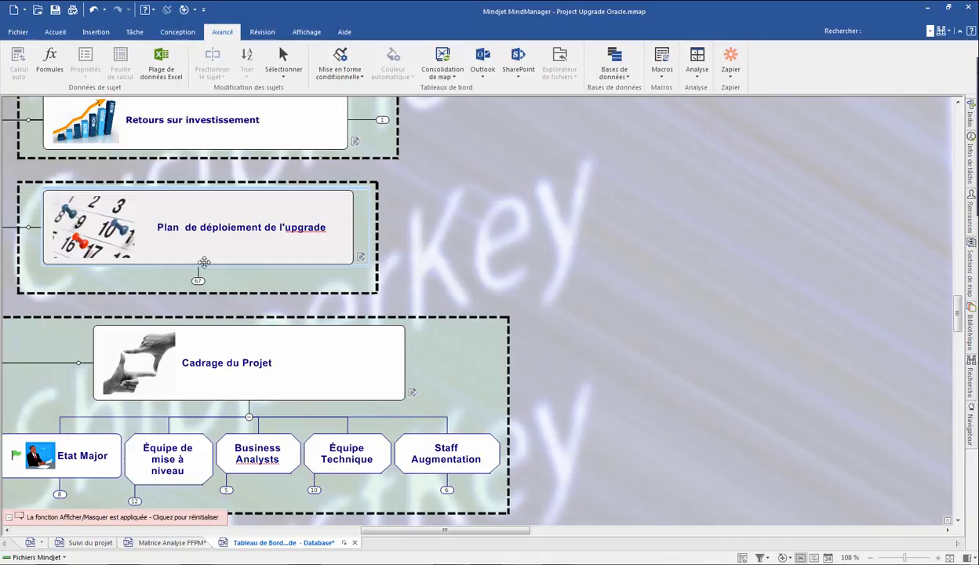
pyautogui.click(199, 280)
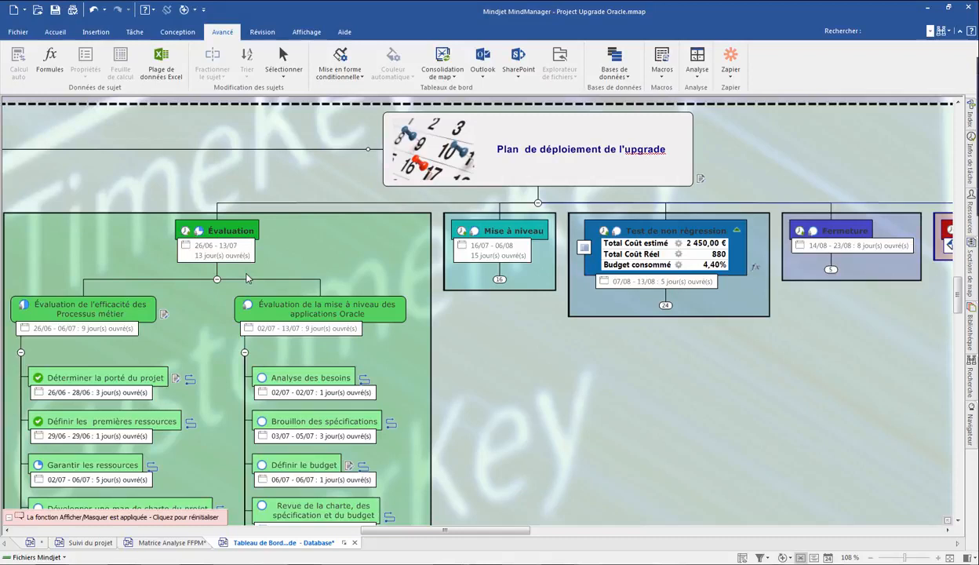
pyautogui.scroll(-1, 247, 277)
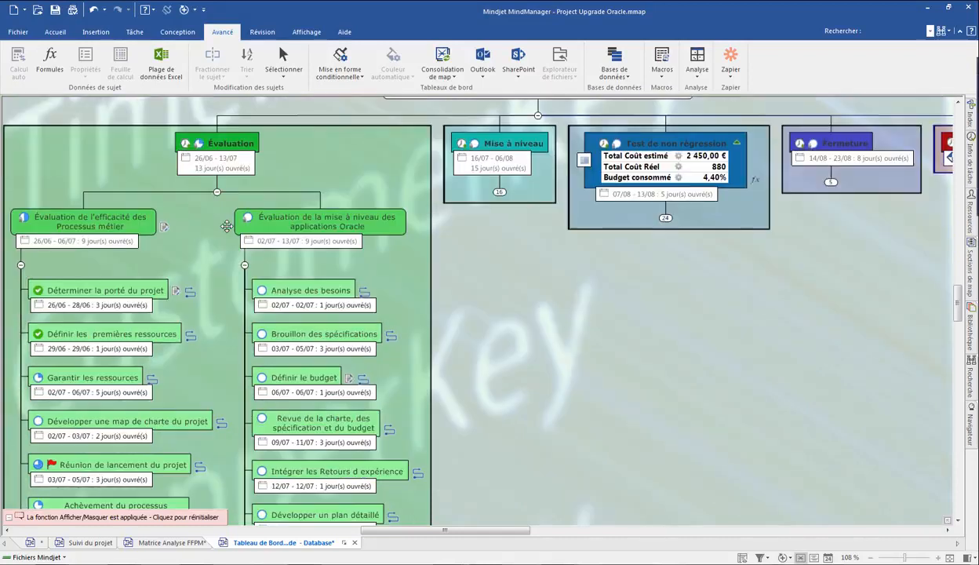
pyautogui.scroll(-3, 190, 319)
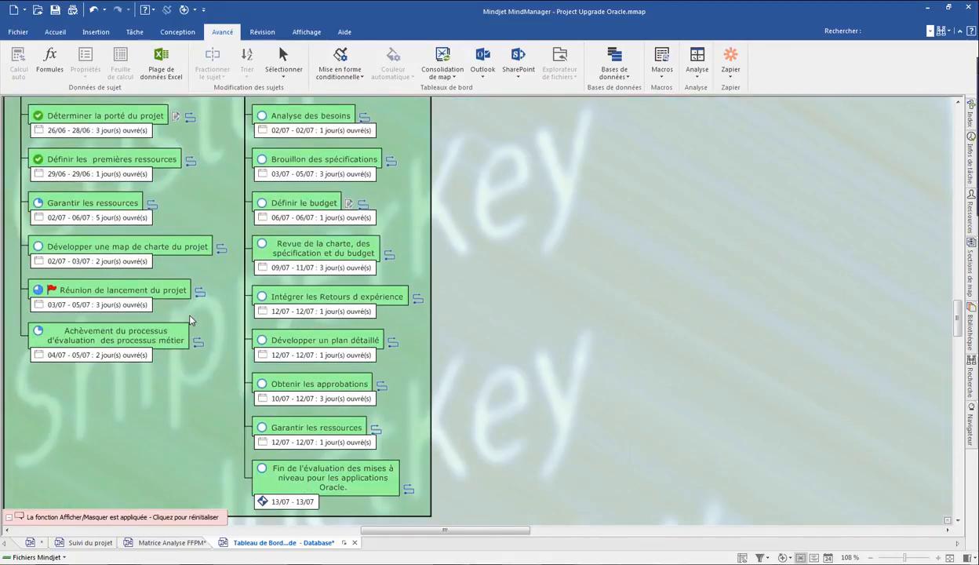
pyautogui.scroll(3, 190, 319)
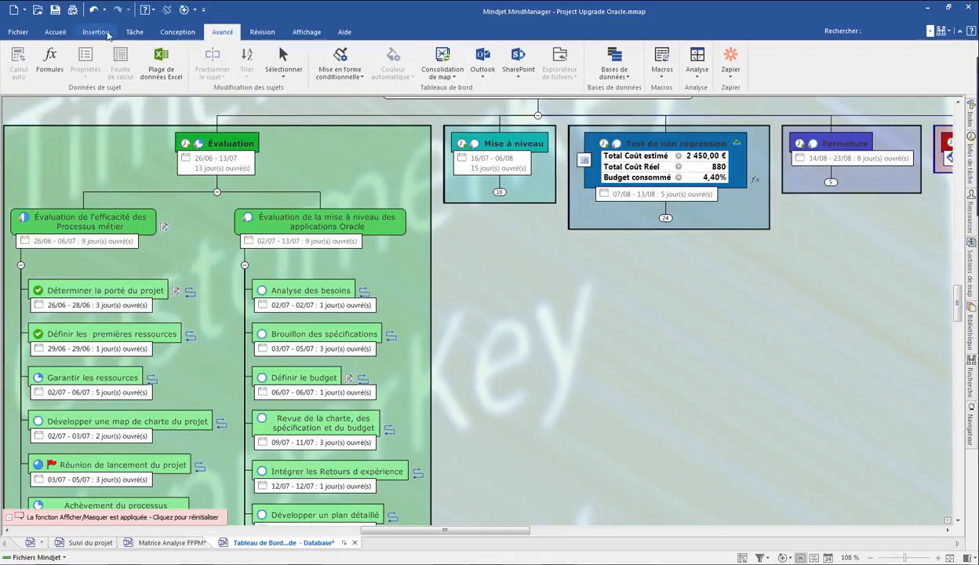
# Step: Show the task information pane beside the deployment plan
pyautogui.click(104, 32)
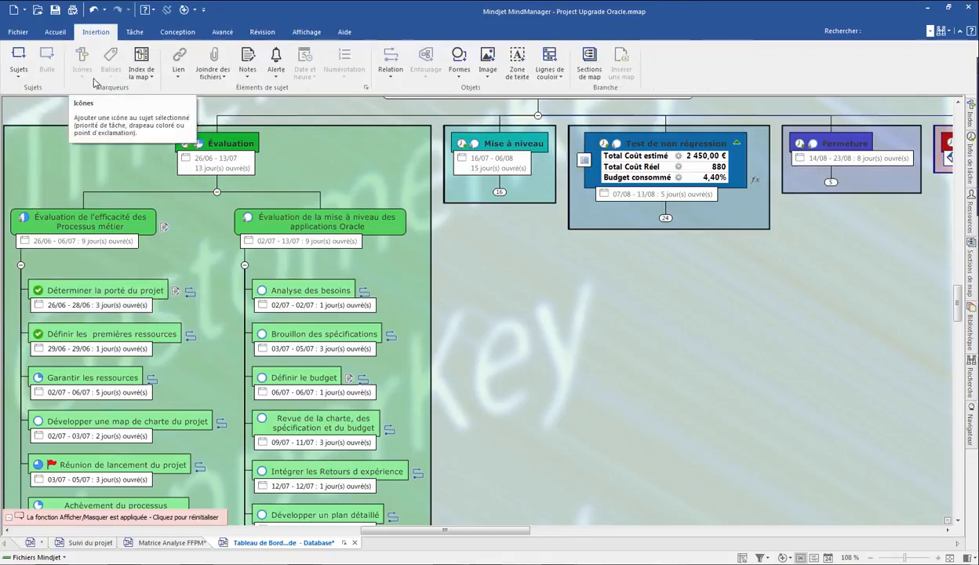
pyautogui.click(138, 36)
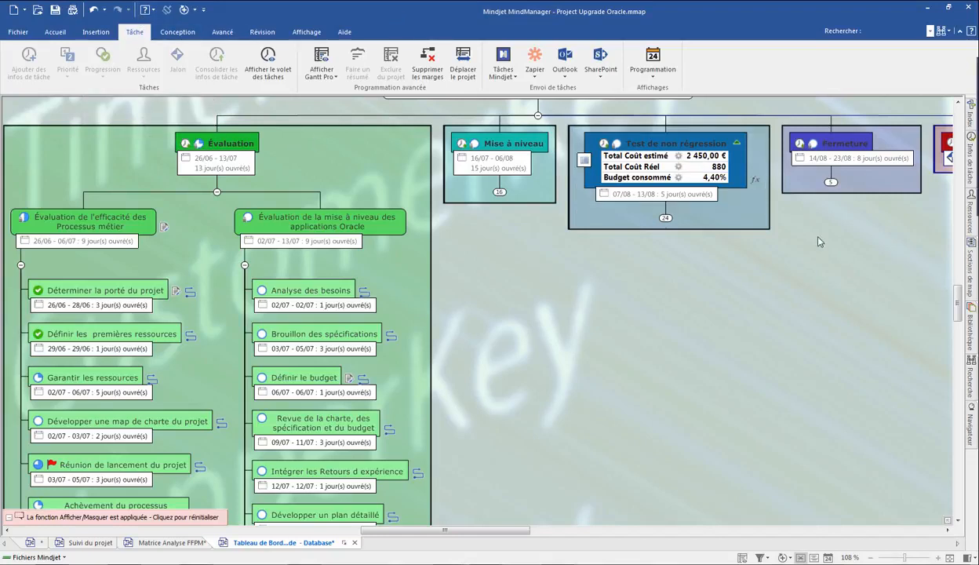
pyautogui.click(971, 155)
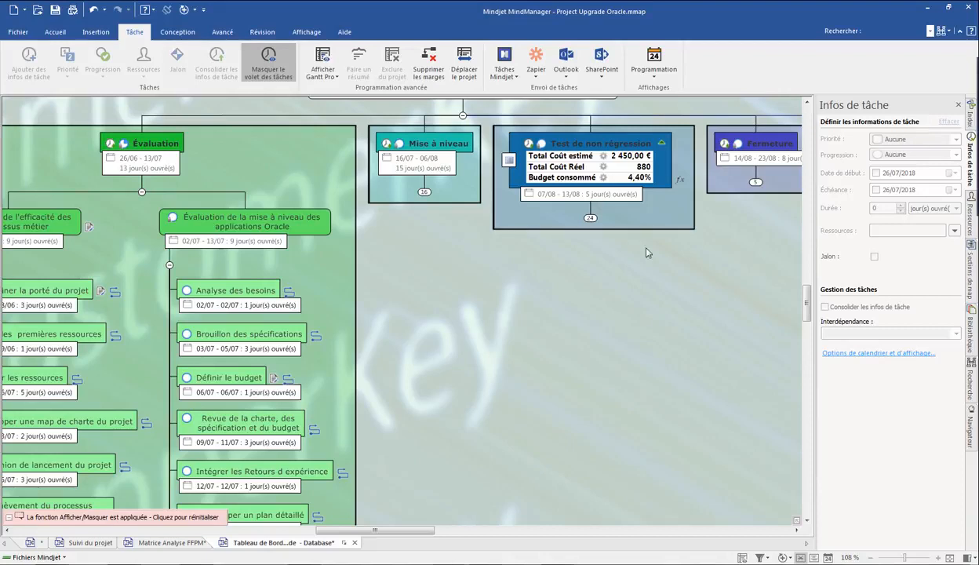
# Step: Add a topic named ABCD directly after Garantir les ressources under Évaluation de la mise à niveau des applications Oracle
pyautogui.scroll(-5, 287, 322)
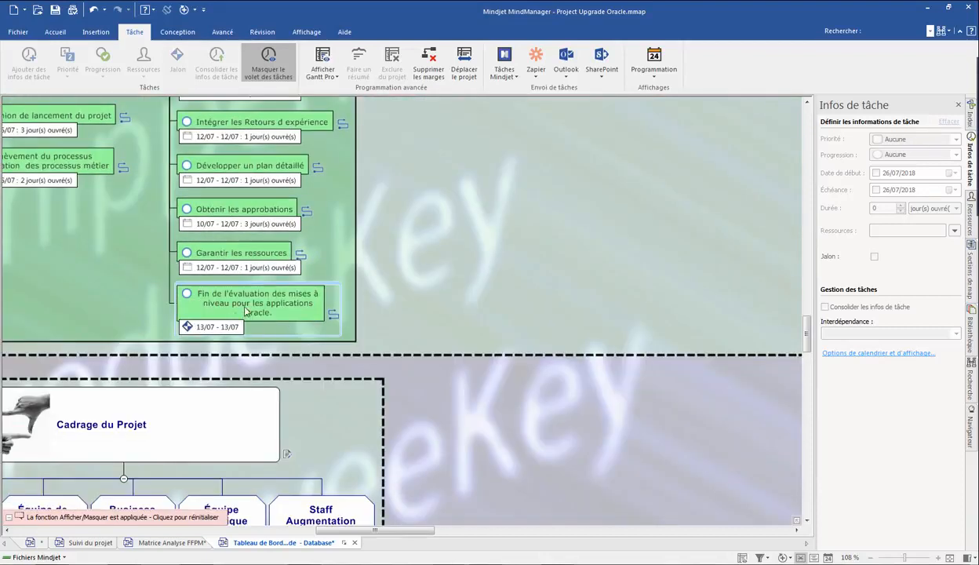
pyautogui.click(245, 252)
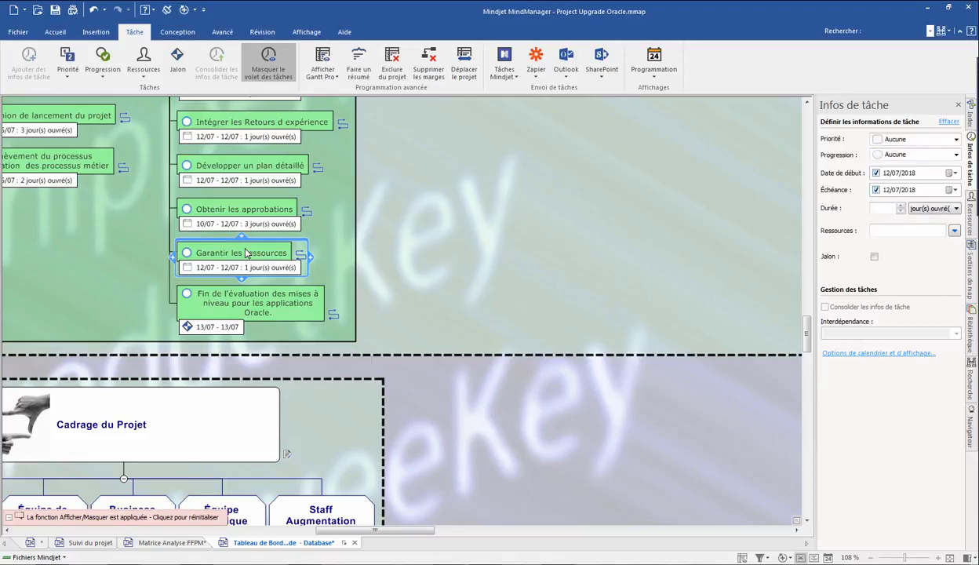
pyautogui.press('Return')
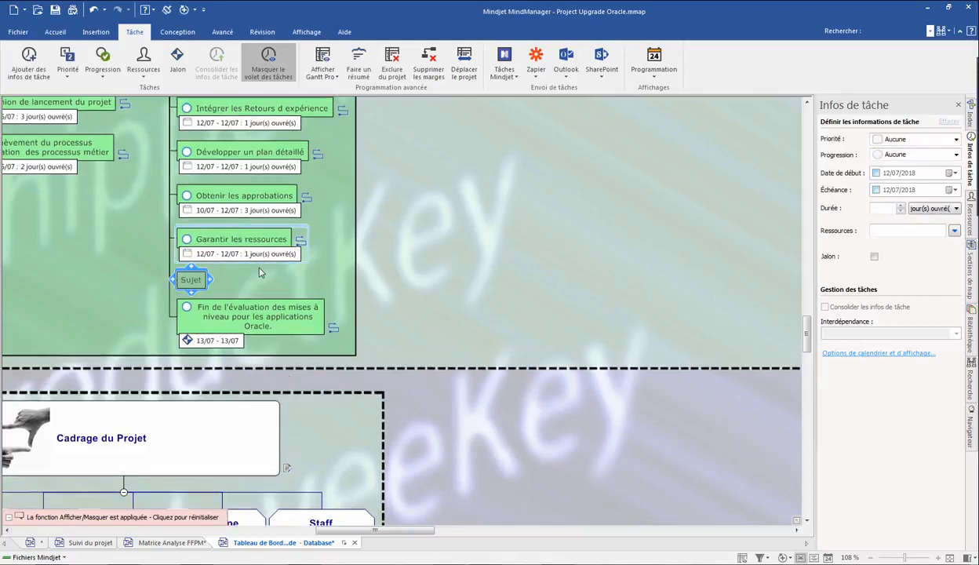
pyautogui.click(201, 284)
pyautogui.write('ABCD')
pyautogui.click(201, 284)
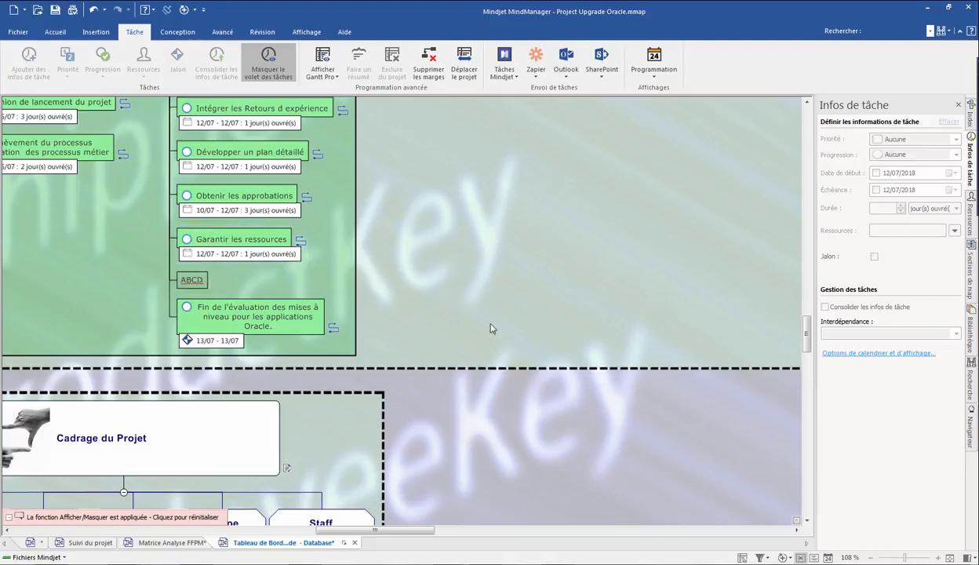
pyautogui.press('Escape')
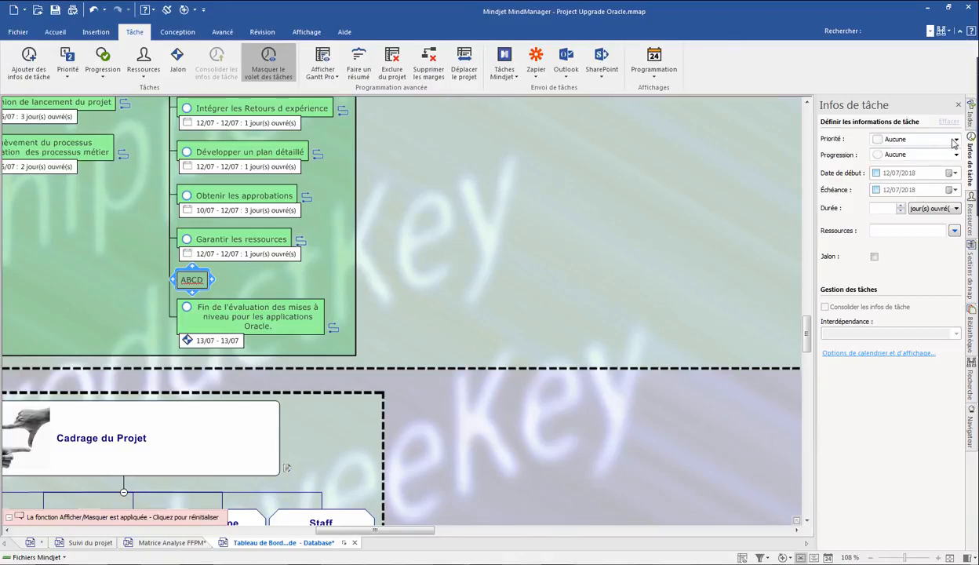
# Step: Give the ABCD task Priorité 2, 0 % progress, and 12/07/2018 as both start date and due date
pyautogui.click(954, 141)
pyautogui.click(910, 171)
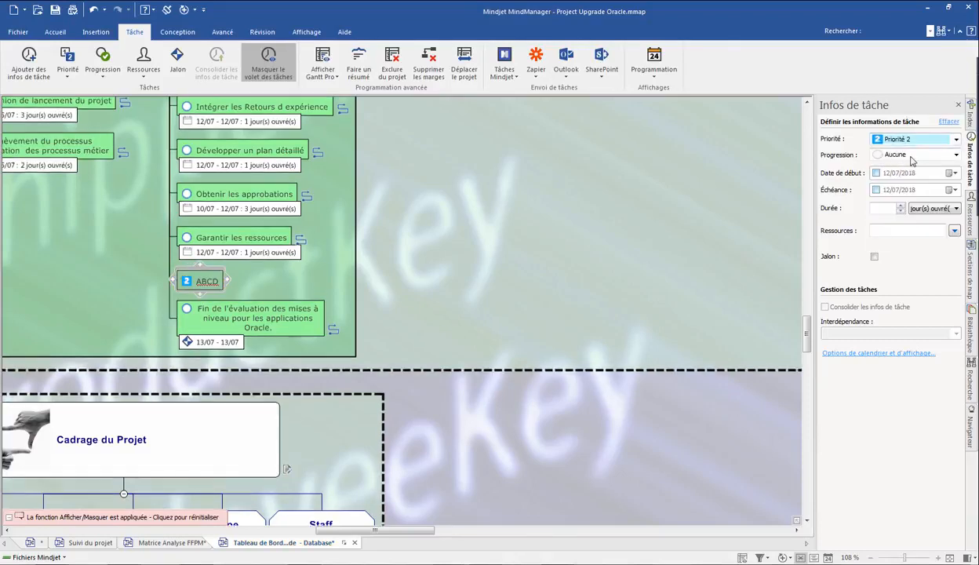
pyautogui.click(923, 155)
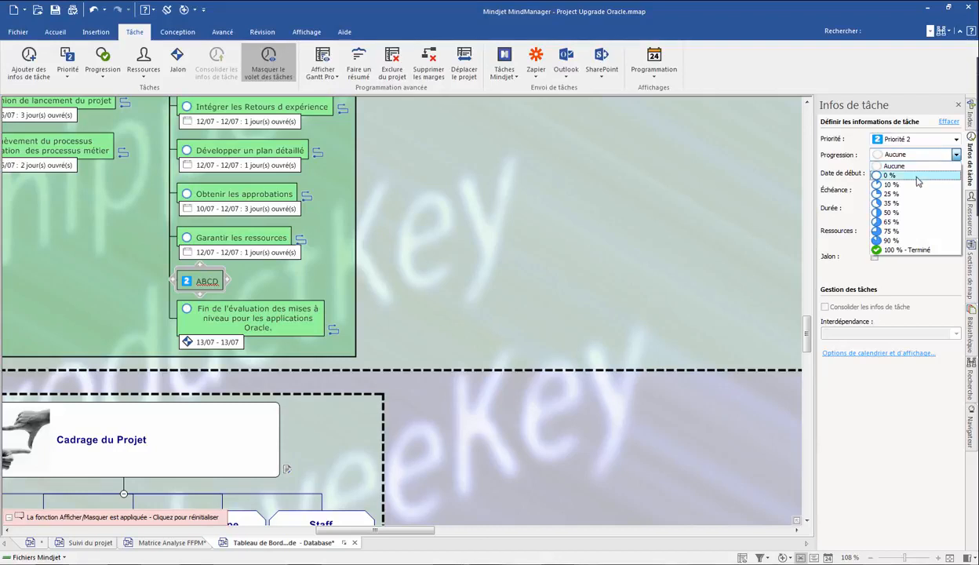
pyautogui.click(918, 175)
pyautogui.click(875, 173)
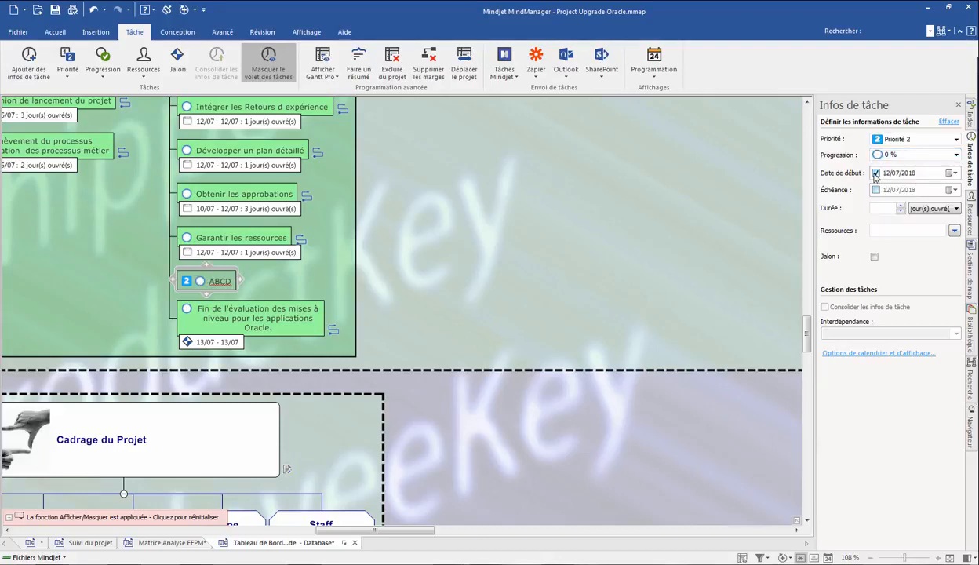
pyautogui.click(876, 190)
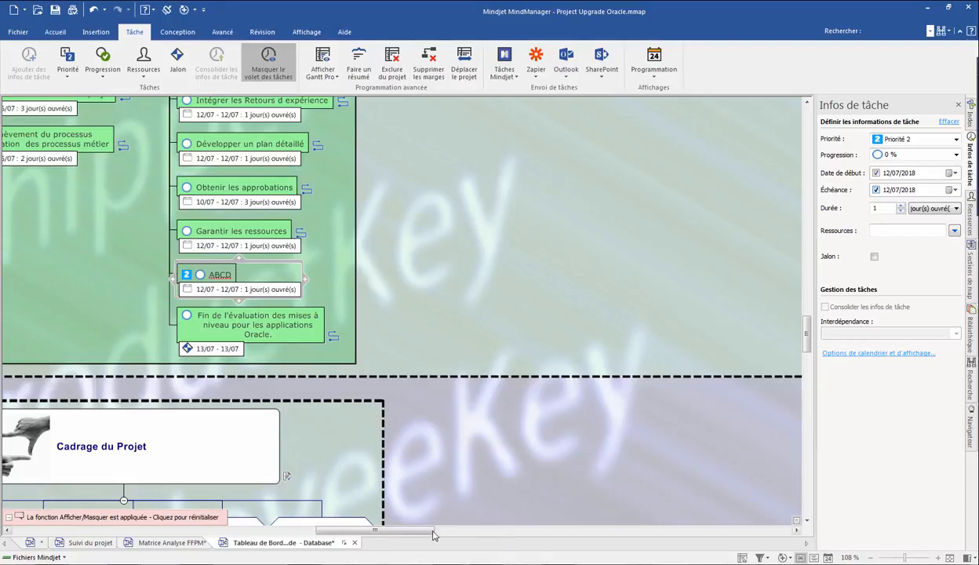
# Step: Select Garantir les ressources and ABCD together and review the available dependency types without applying one
pyautogui.moveTo(390, 528); pyautogui.dragTo(350, 528)
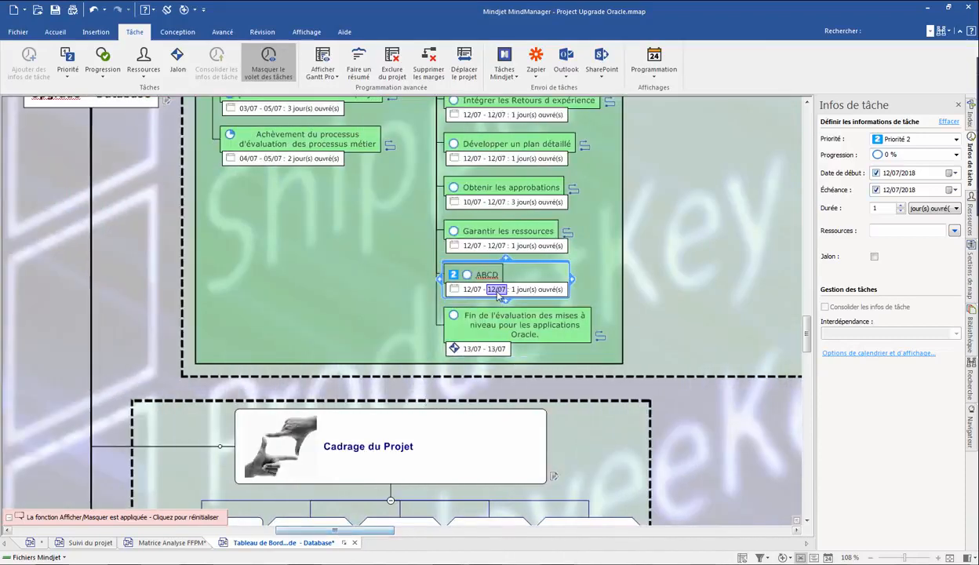
pyautogui.click(560, 280)
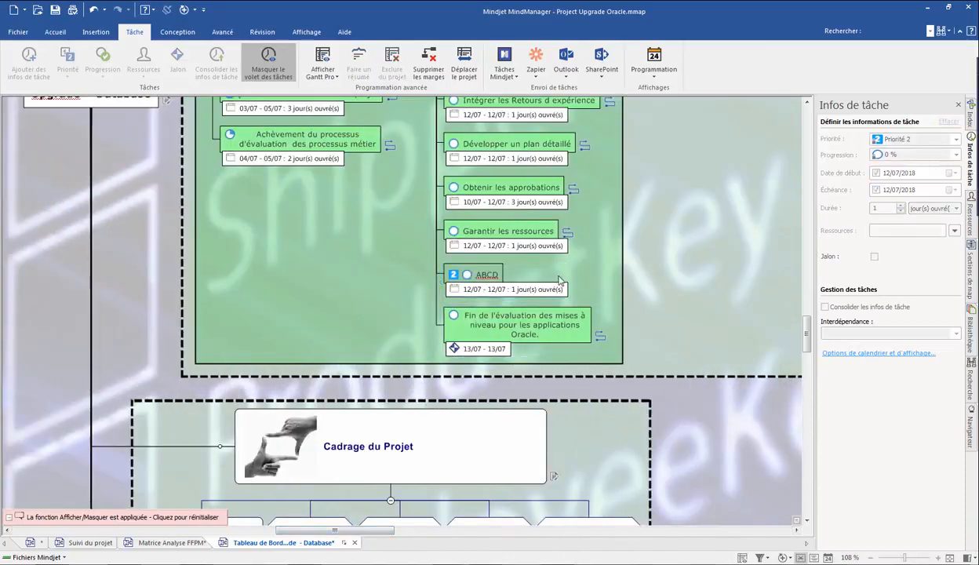
pyautogui.click(483, 230)
pyautogui.keyDown('ctrl'); pyautogui.click(485, 277); pyautogui.keyUp('ctrl')
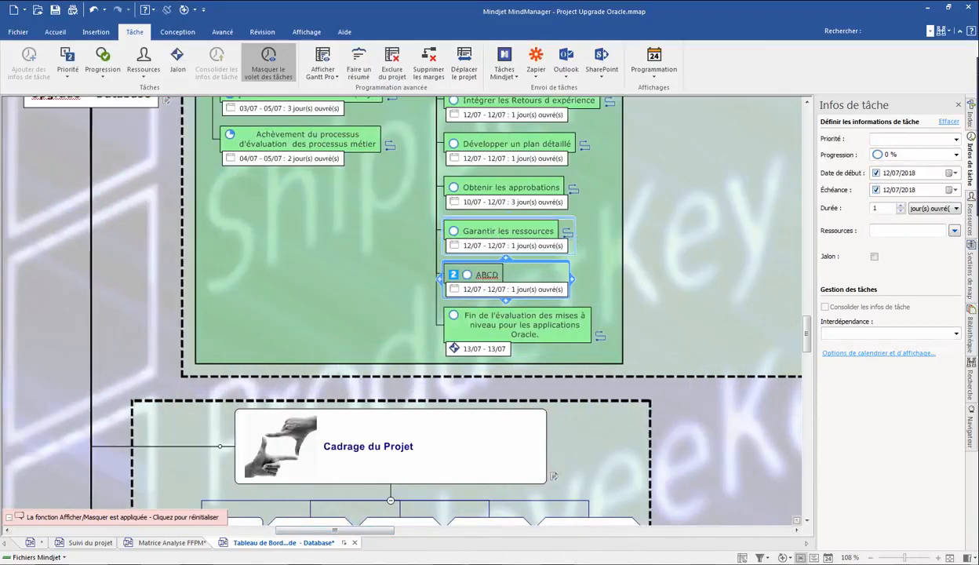
pyautogui.click(956, 334)
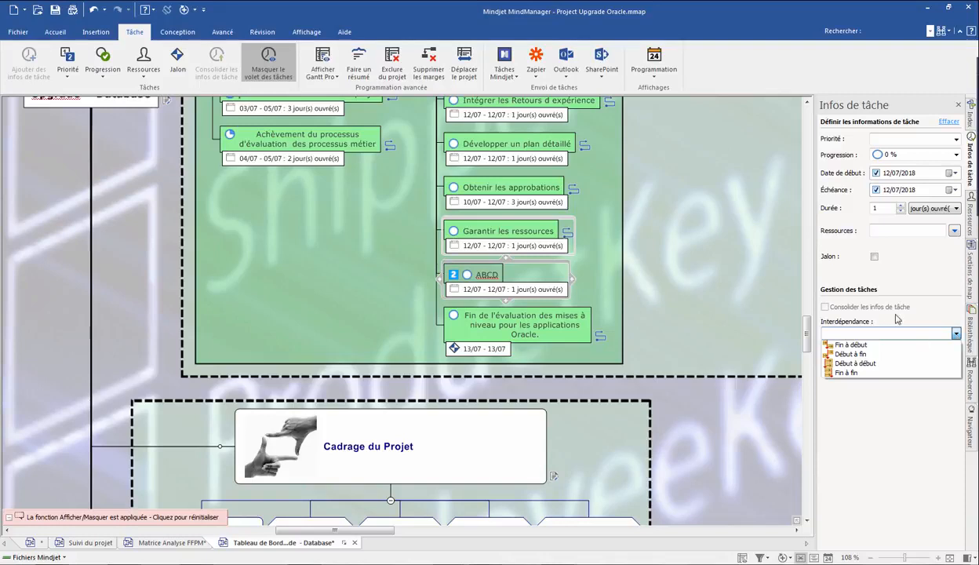
pyautogui.press('Escape')
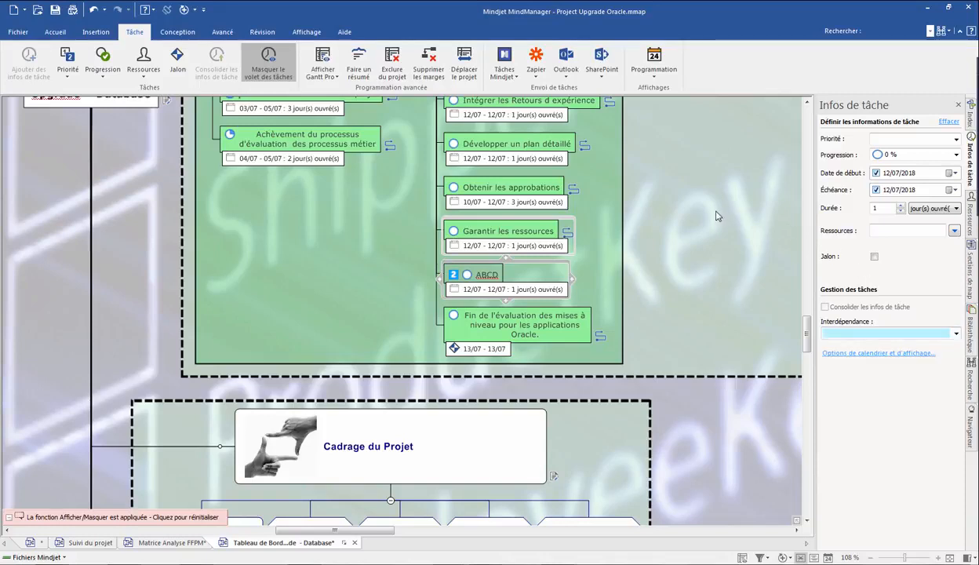
# Step: Close the task information pane and display the project plan in Gantt Pro
pyautogui.click(958, 105)
pyautogui.scroll(5, 887, 138)
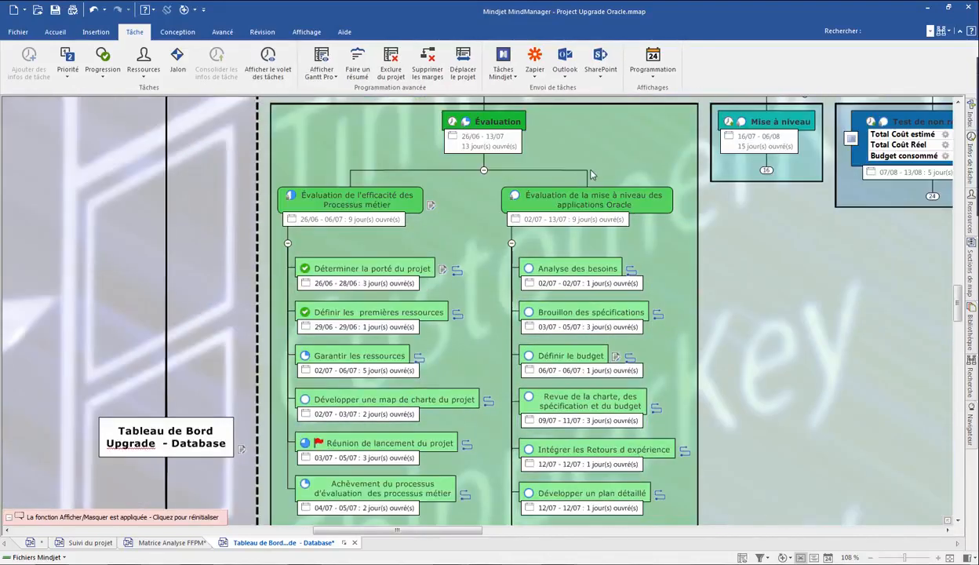
pyautogui.scroll(2, 596, 161)
pyautogui.scroll(-3, 604, 159)
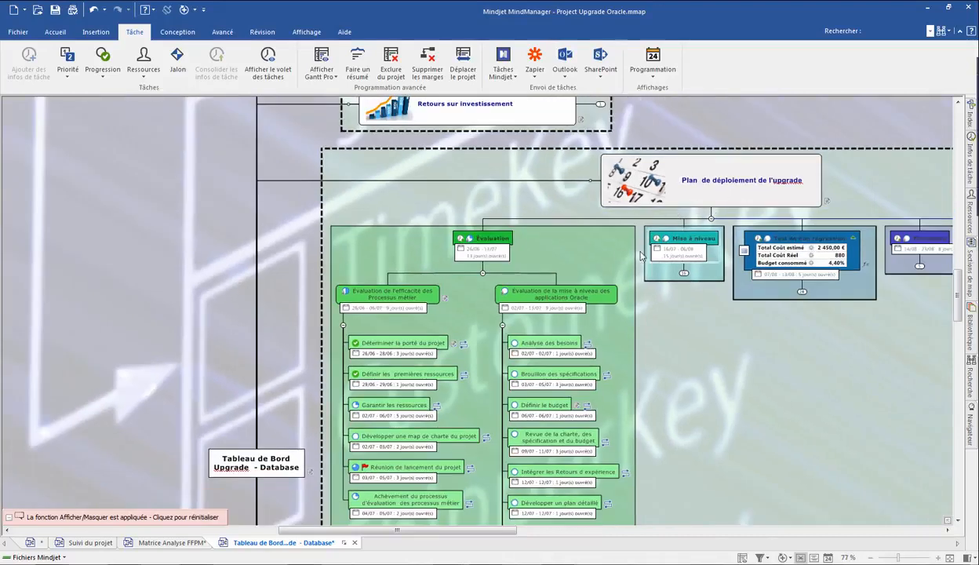
pyautogui.scroll(-1, 628, 259)
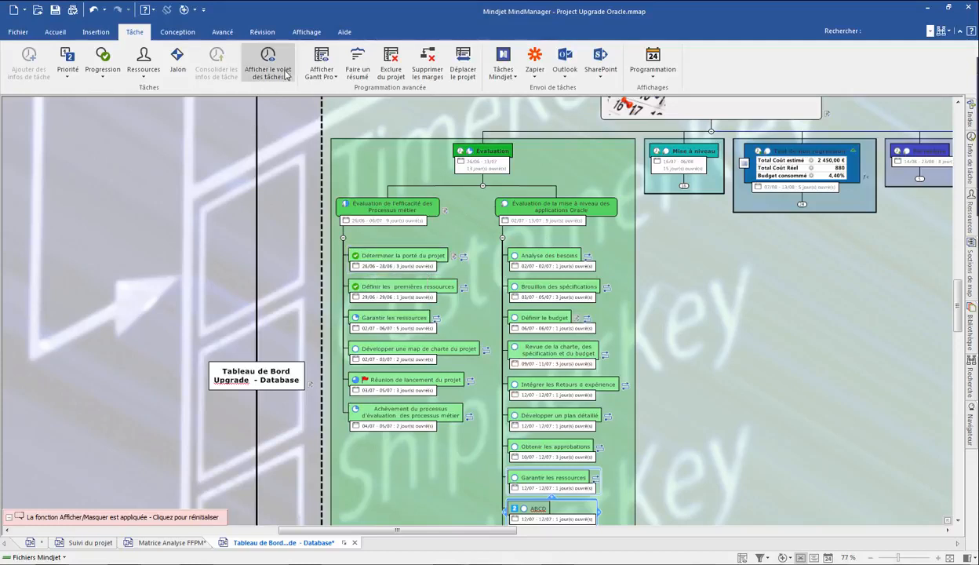
pyautogui.click(306, 32)
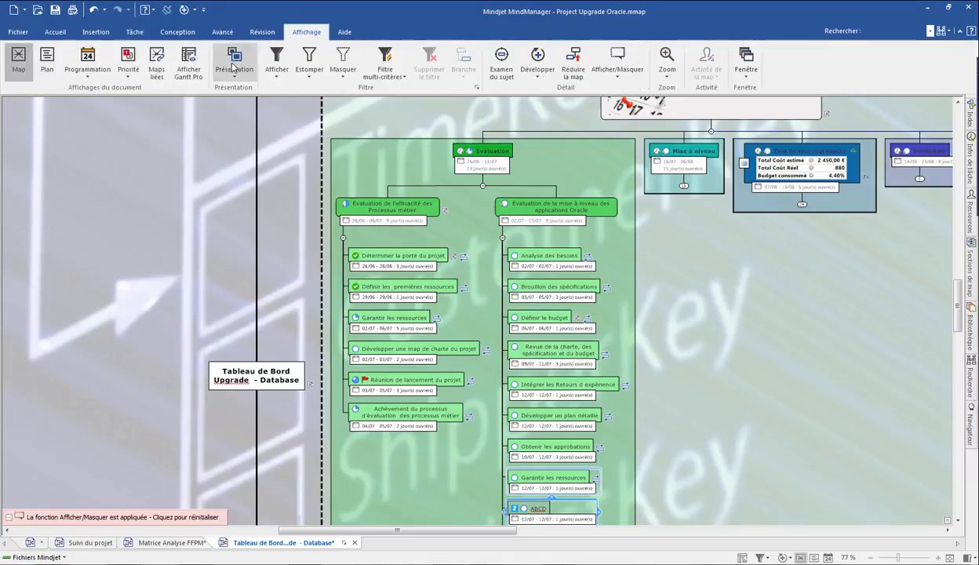
pyautogui.click(192, 58)
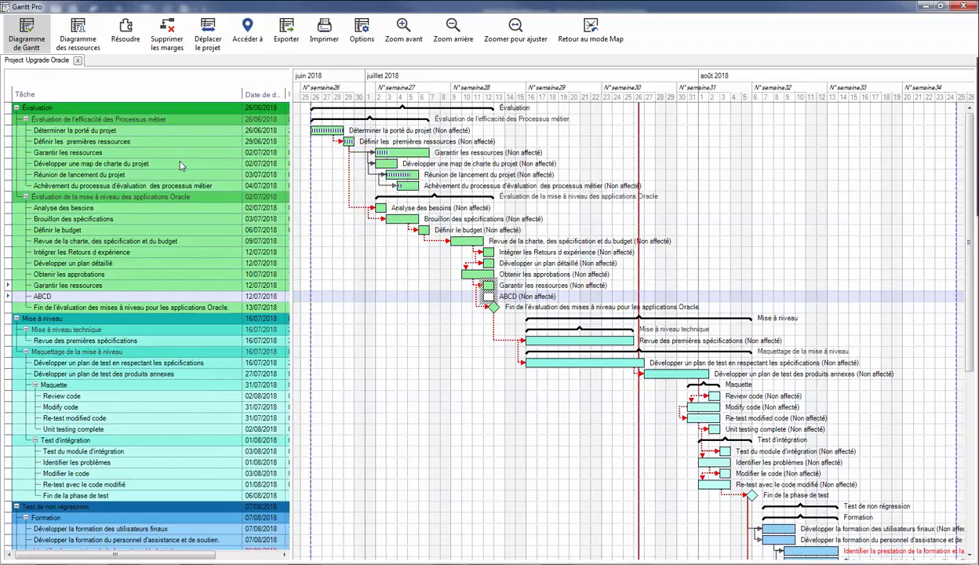
# Step: Collapse both Évaluation subgroups, both Mise à niveau subgroups, Documentation, Déploiement and Fermeture in the Gantt task list
pyautogui.click(26, 119)
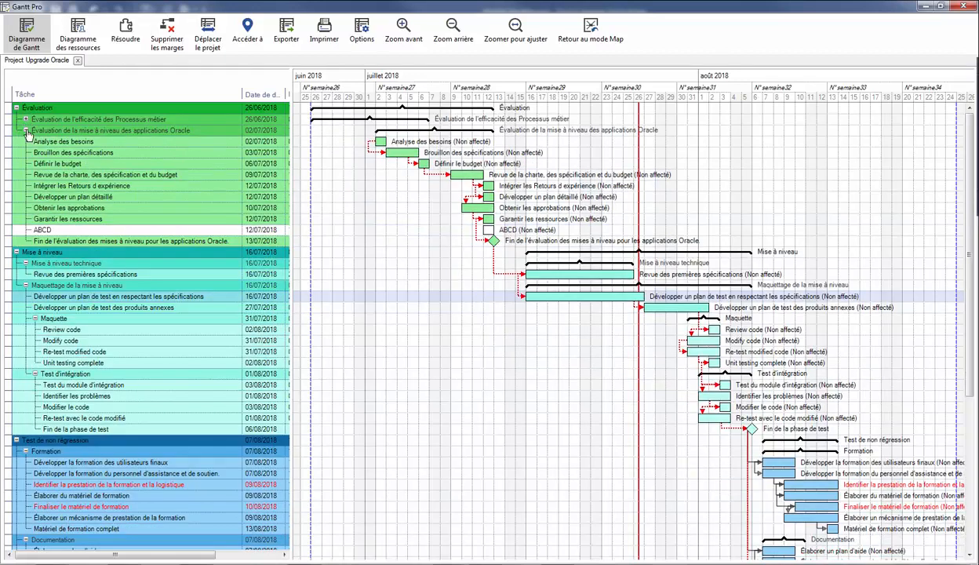
pyautogui.click(26, 131)
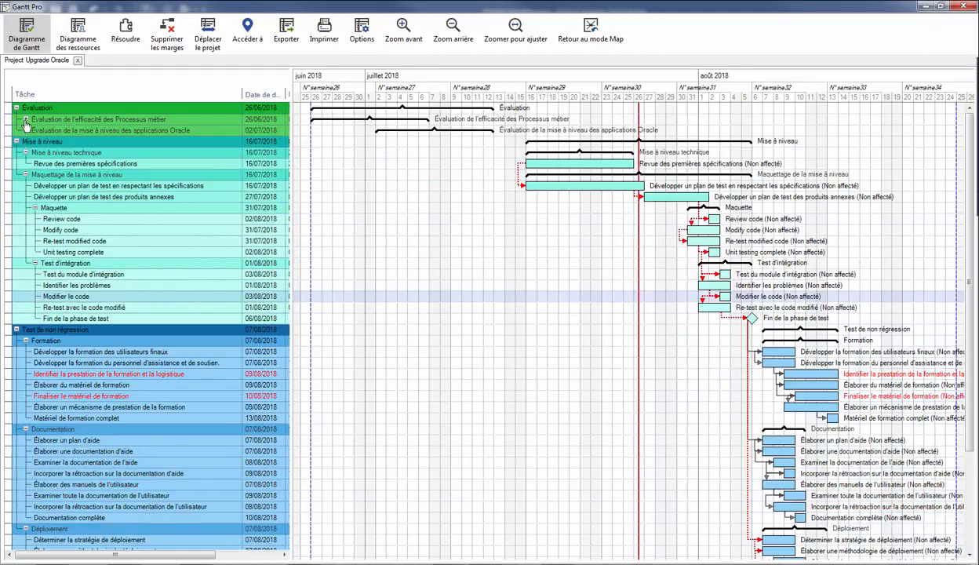
pyautogui.click(26, 174)
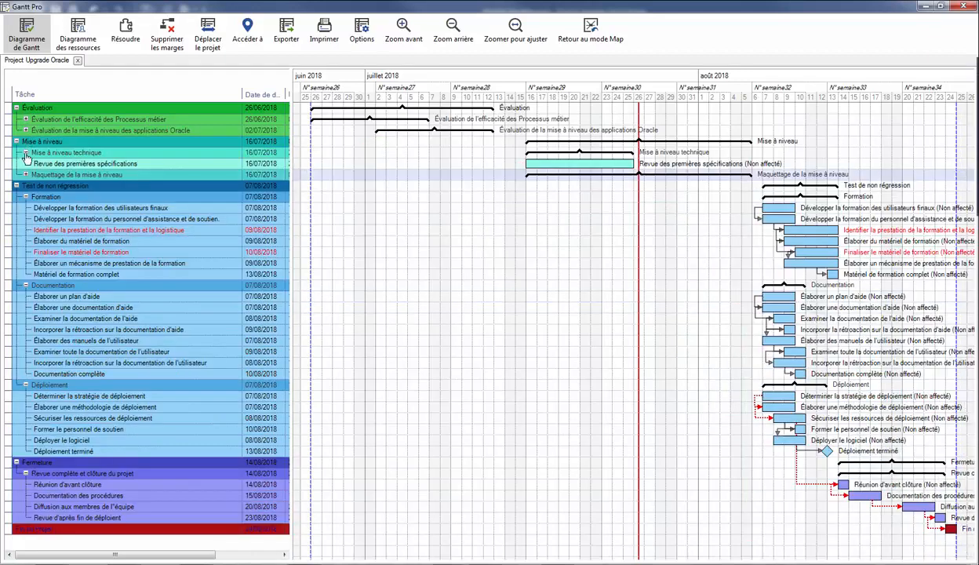
pyautogui.click(26, 153)
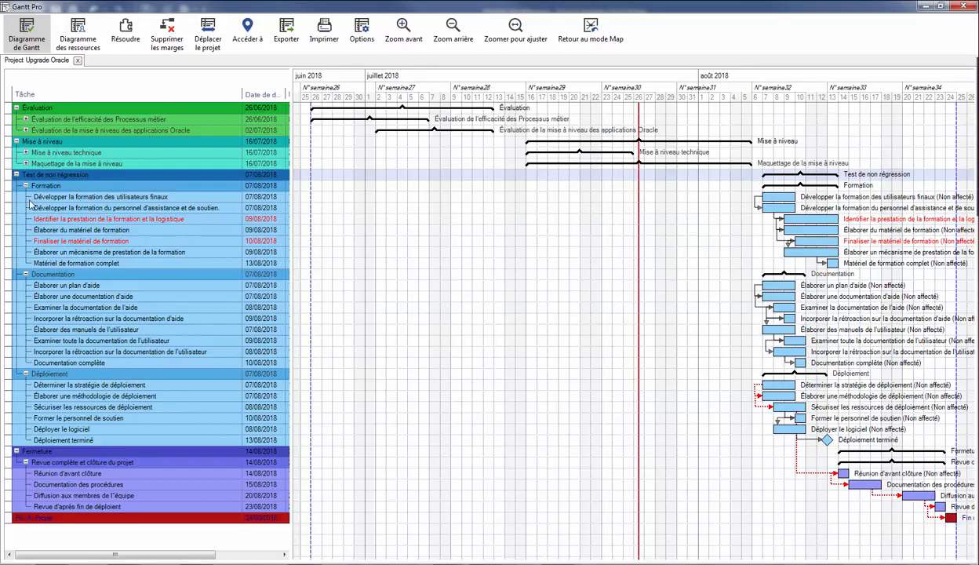
pyautogui.click(26, 274)
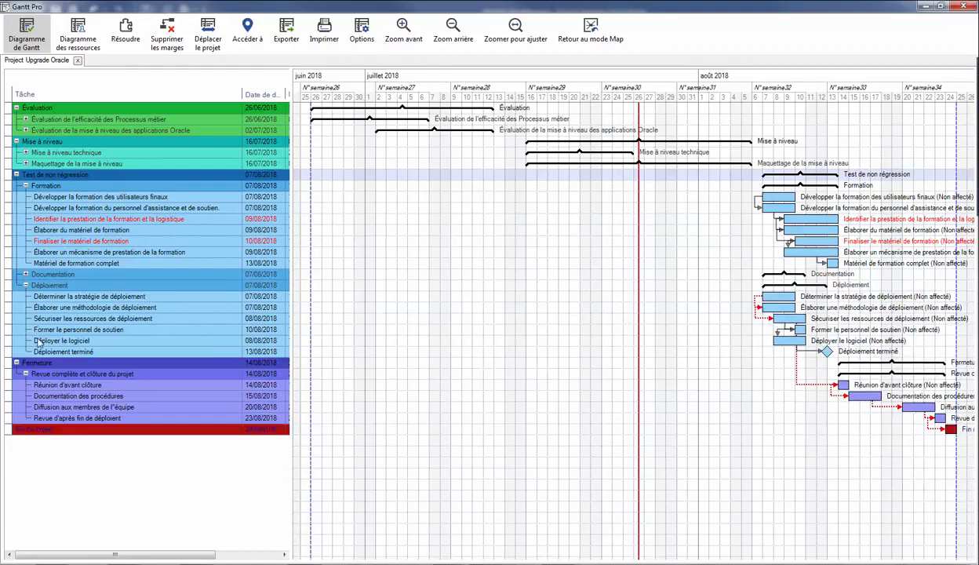
pyautogui.click(26, 285)
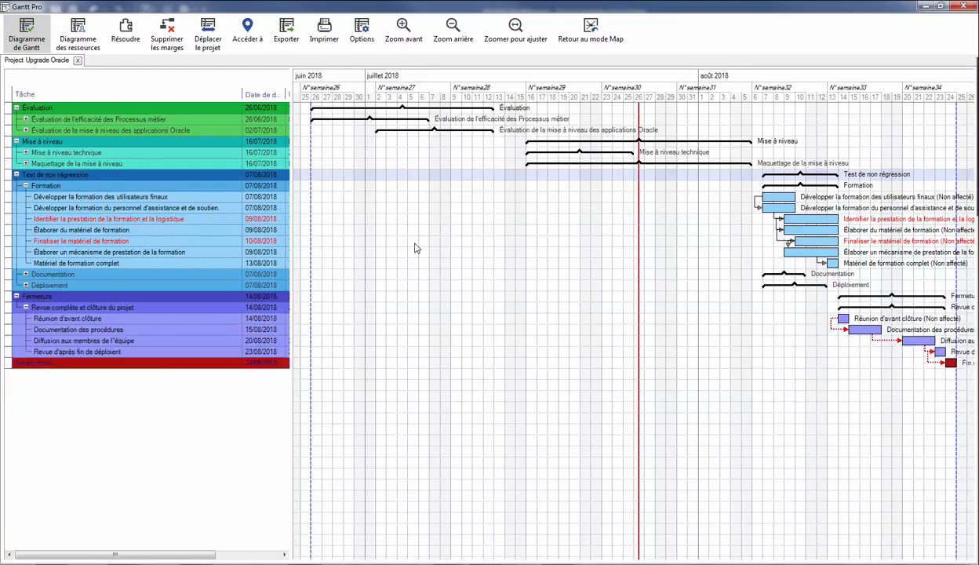
pyautogui.click(16, 296)
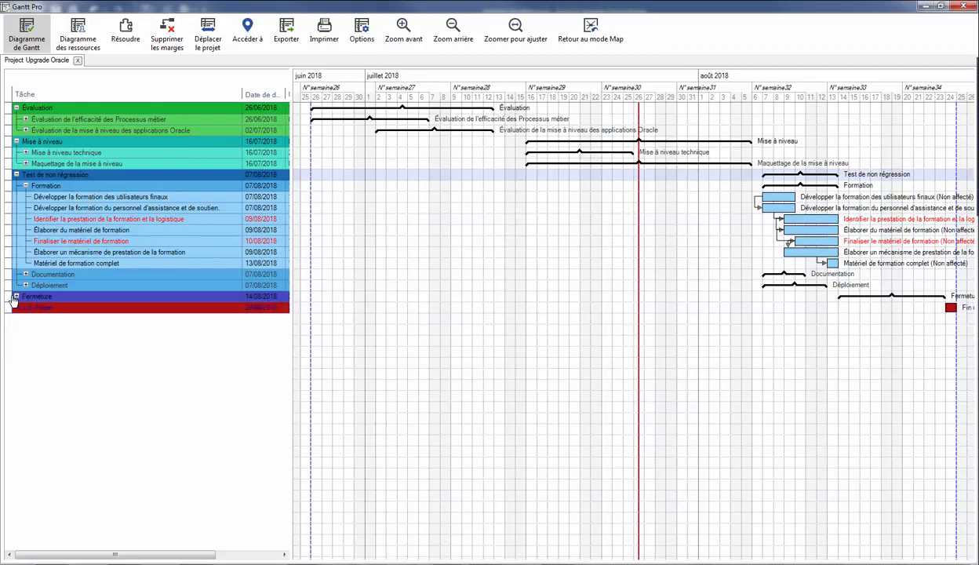
# Step: Expand both Mise à niveau subgroups and both Évaluation subgroups in the Gantt task list
pyautogui.click(26, 153)
pyautogui.click(26, 174)
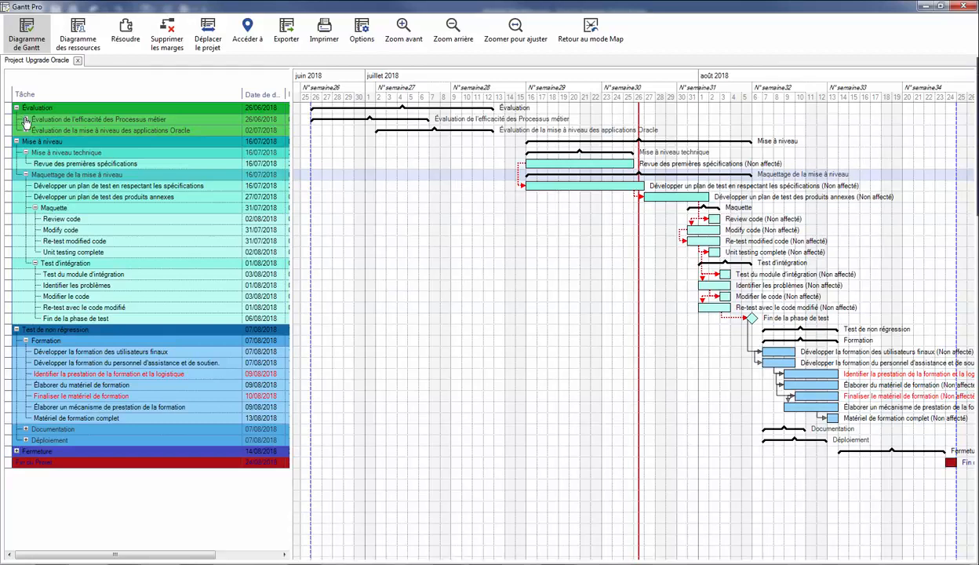
pyautogui.click(26, 119)
pyautogui.click(25, 197)
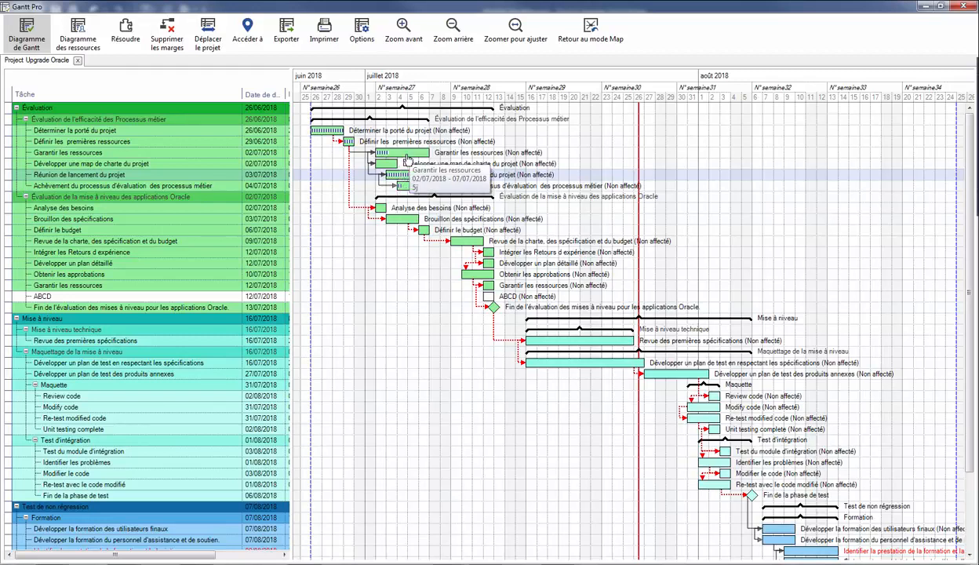
# Step: Reschedule Garantir les ressources under Évaluation de l'efficacité des Processus métier to start on 10/07/2018 in the Gantt chart, and return to the map
pyautogui.moveTo(407, 153); pyautogui.dragTo(492, 155)
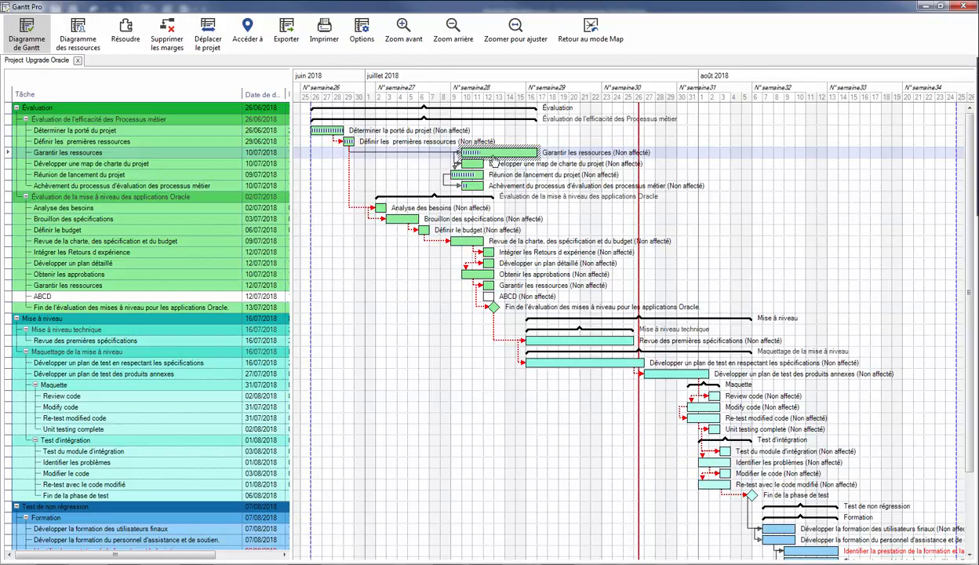
pyautogui.moveTo(489, 158)
pyautogui.click(924, 8)
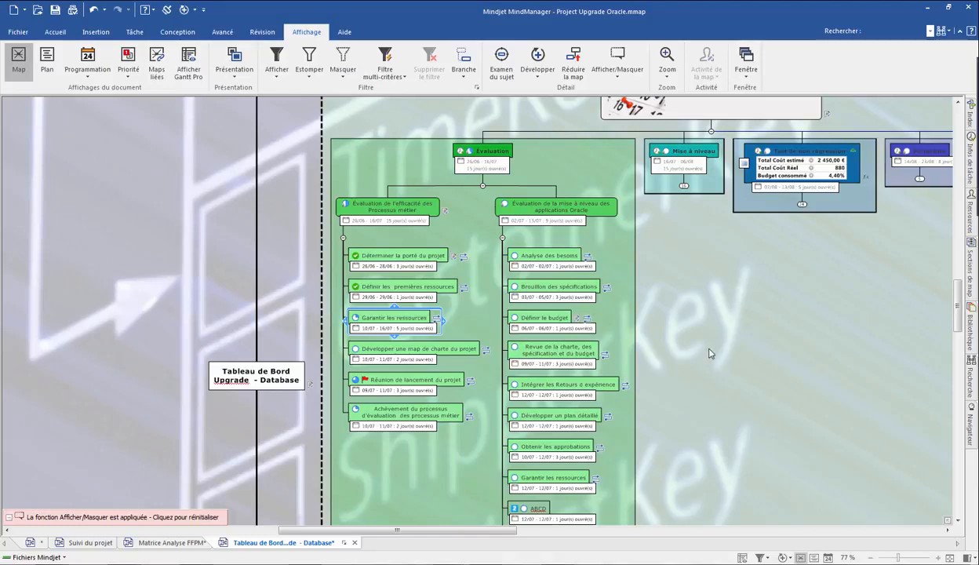
# Step: Select all tasks under both Évaluation subtopics and display only these selected topics in Programmation mode
pyautogui.scroll(-2, 710, 354)
pyautogui.scroll(2, 710, 354)
pyautogui.scroll(-3, 684, 439)
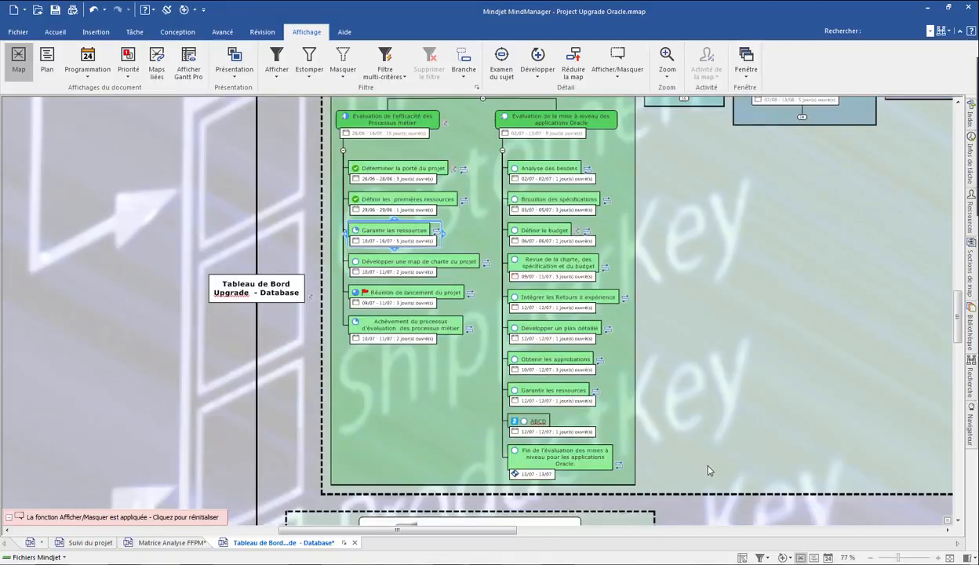
pyautogui.press('Up')
pyautogui.press('Up')
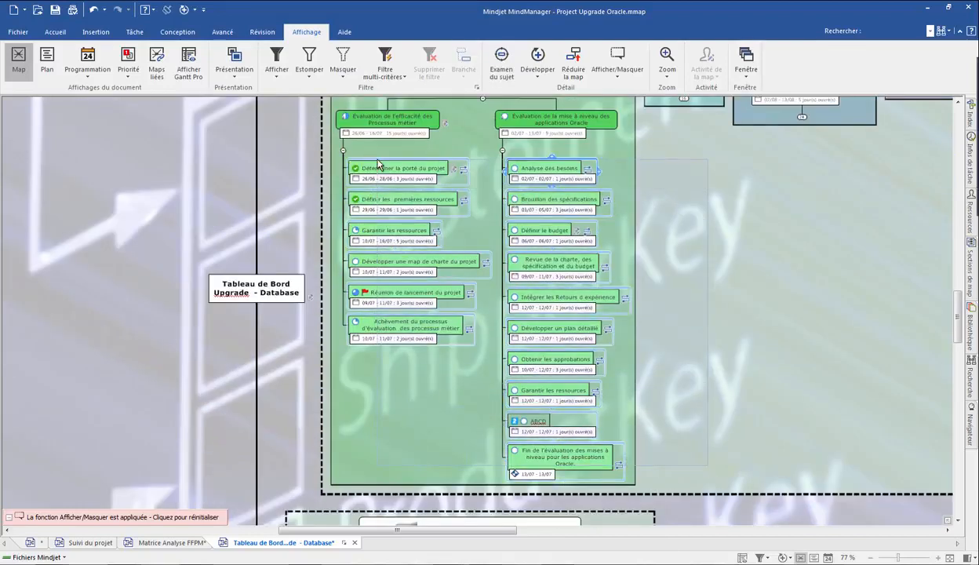
pyautogui.click(92, 77)
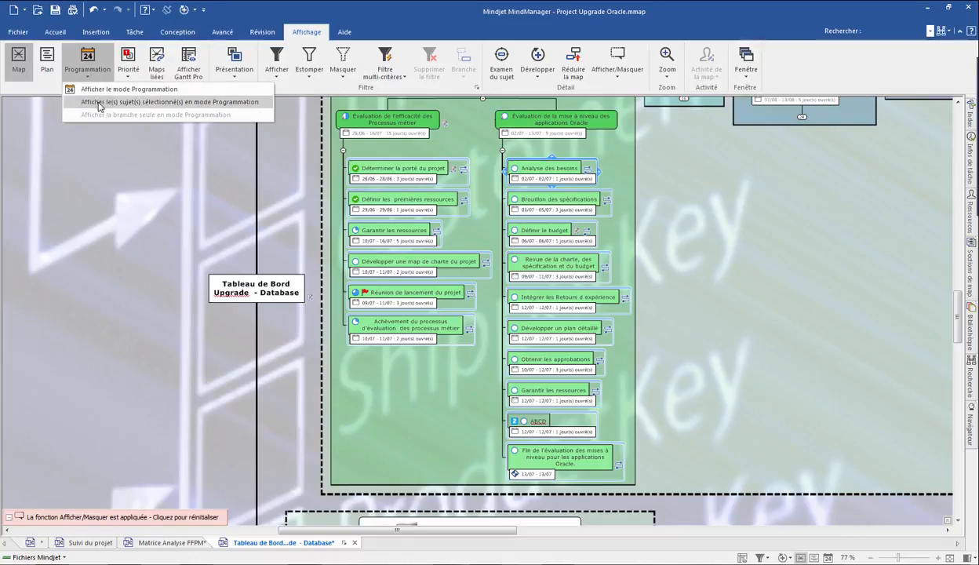
pyautogui.click(154, 102)
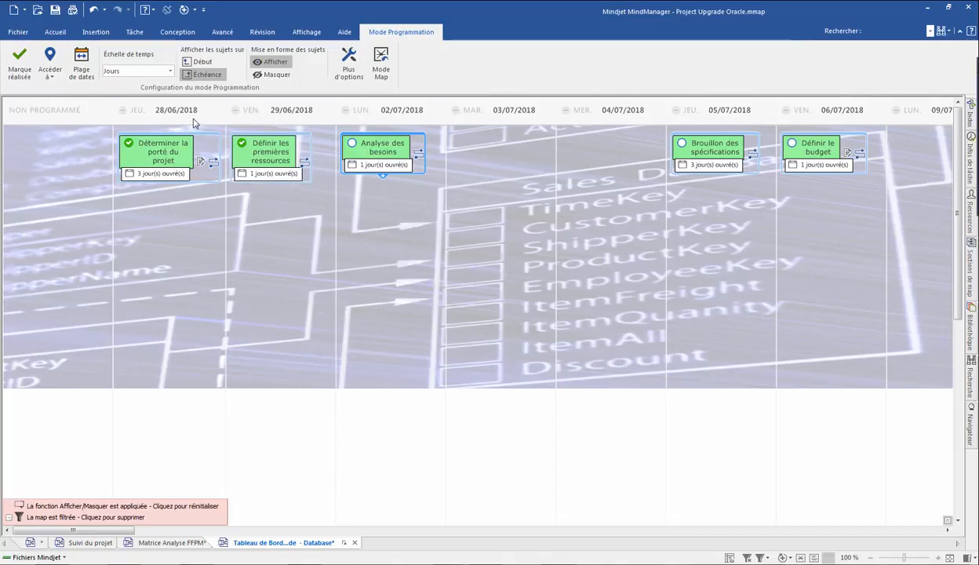
# Step: Arrange the scheduled tasks by start date (Début) on a Semaines time scale, and return to Map mode
pyautogui.click(204, 63)
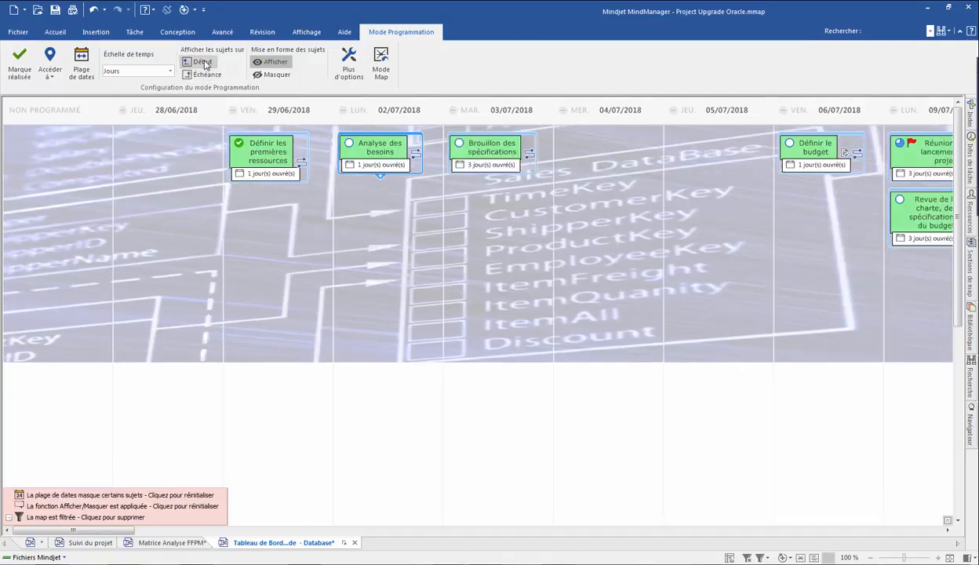
pyautogui.click(146, 72)
pyautogui.click(119, 97)
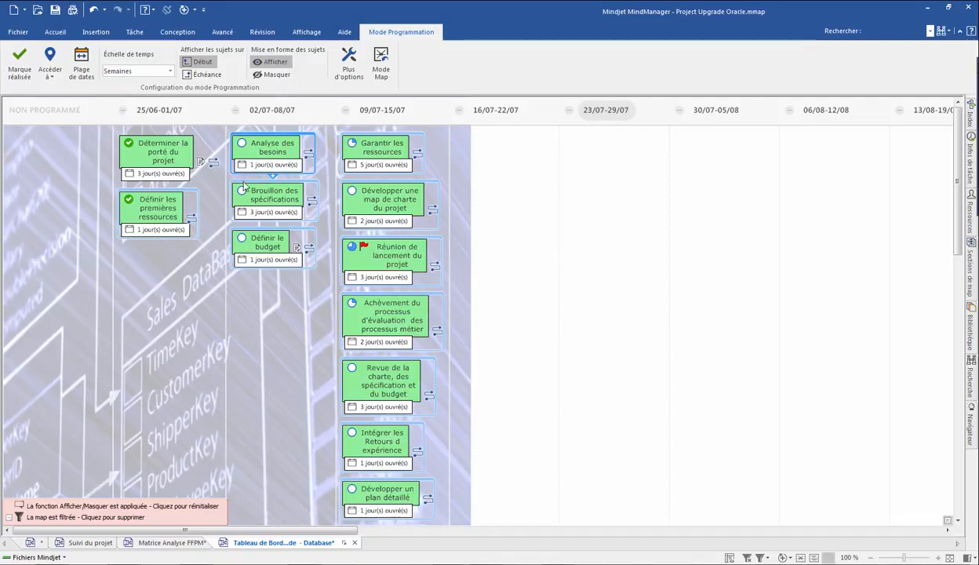
pyautogui.moveTo(169, 181)
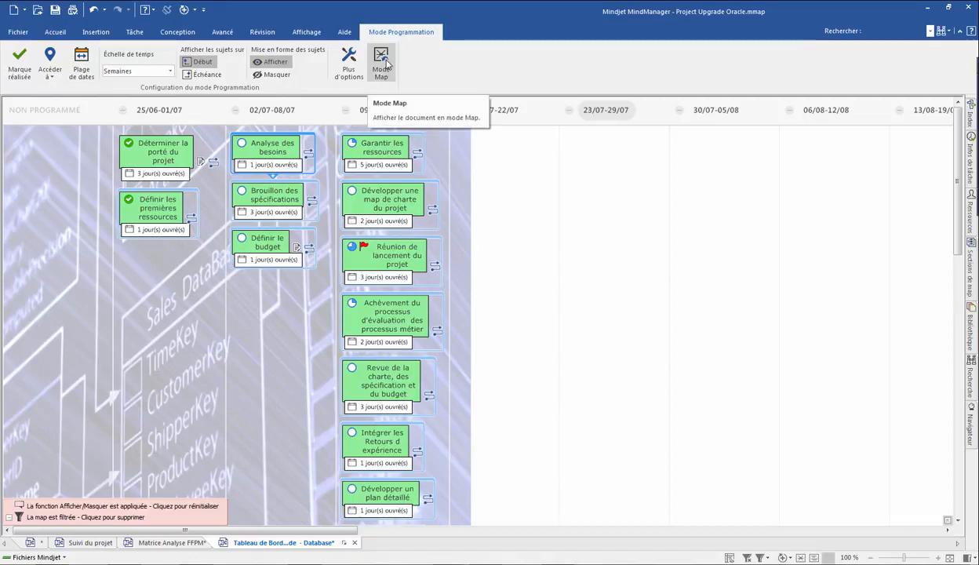
pyautogui.click(386, 64)
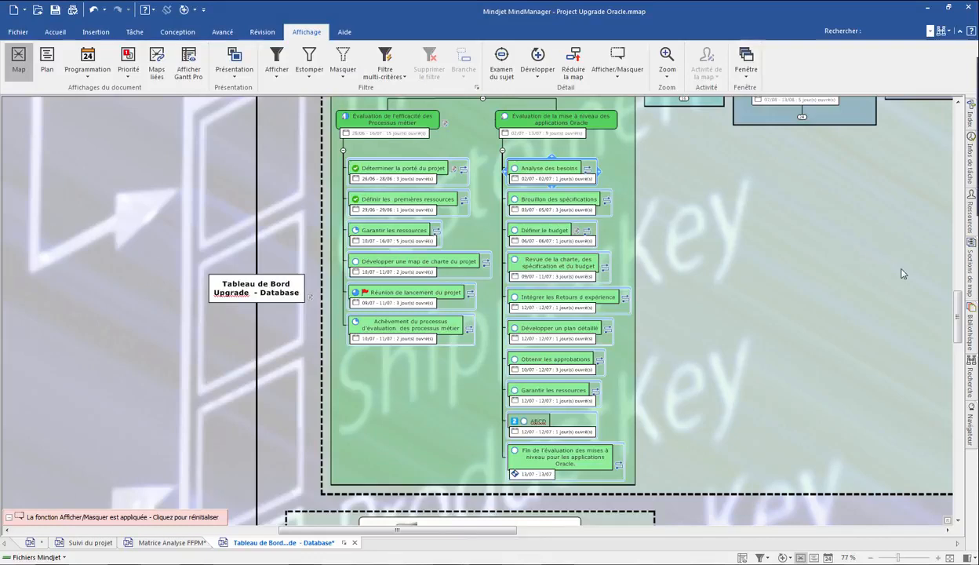
# Step: Collapse the Évaluation branch of Plan de déploiement de l'upgrade
pyautogui.scroll(3, 941, 317)
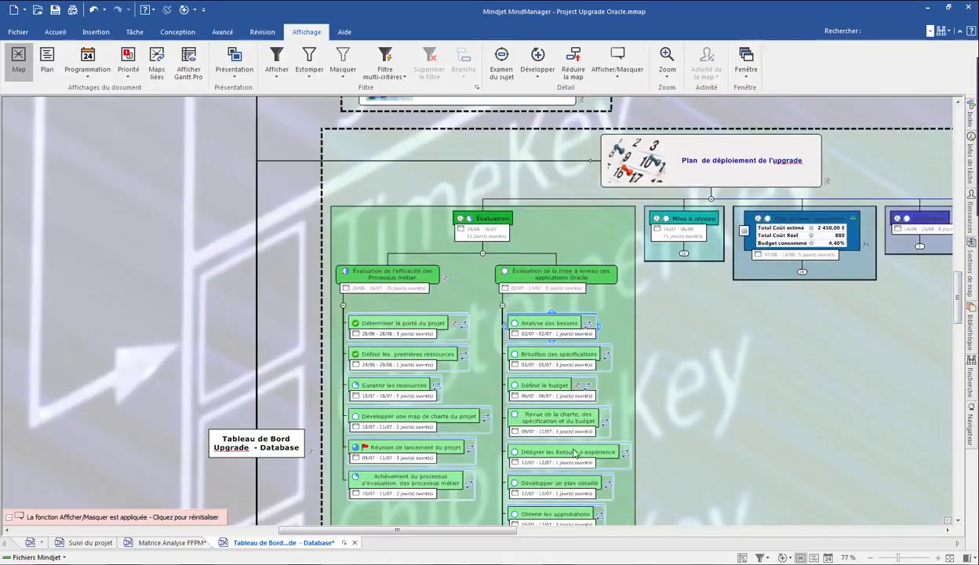
pyautogui.moveTo(499, 527); pyautogui.dragTo(549, 527)
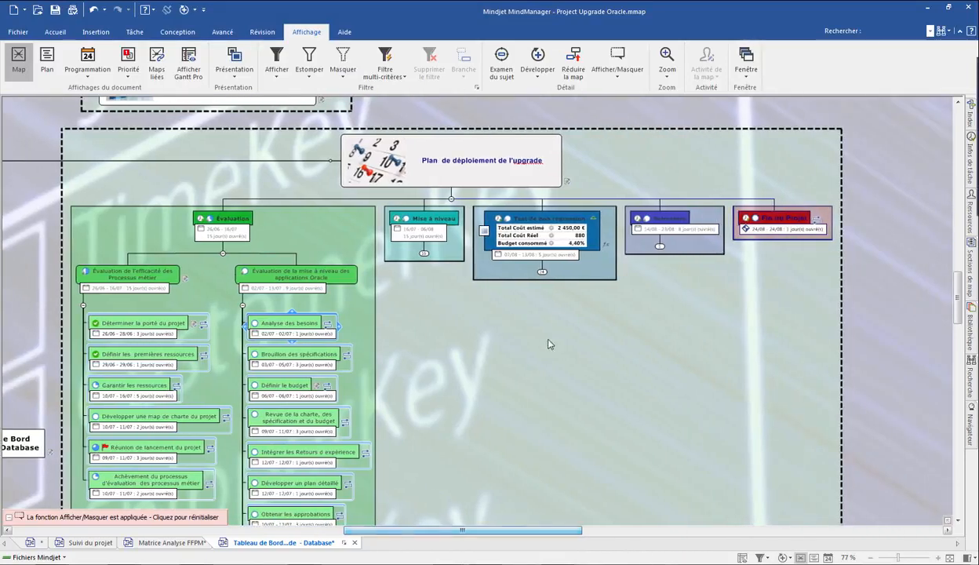
pyautogui.click(222, 254)
# Step: Expand the Test de non régression branch to examine its subtasks and cost totals, and collapse it again
pyautogui.scroll(-3, 227, 267)
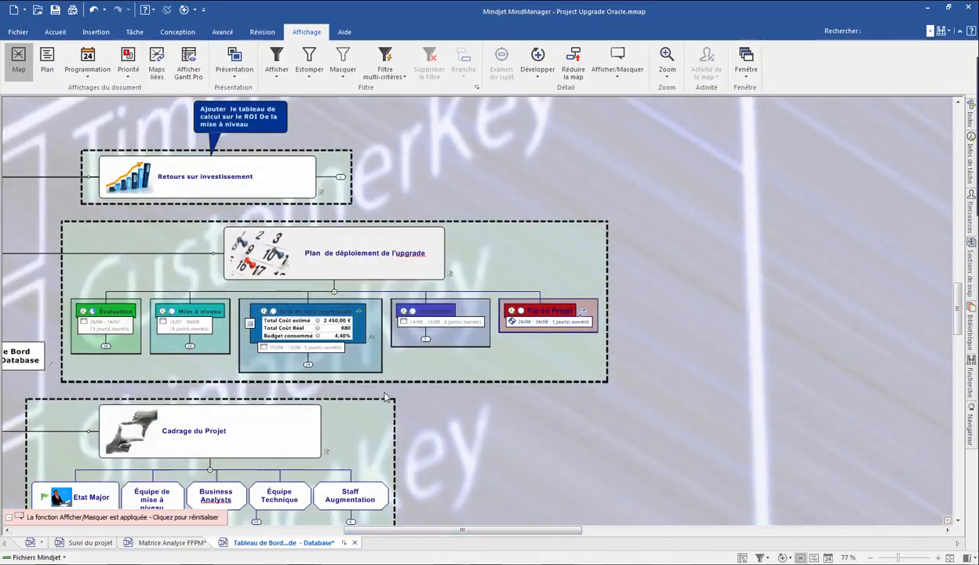
pyautogui.click(308, 365)
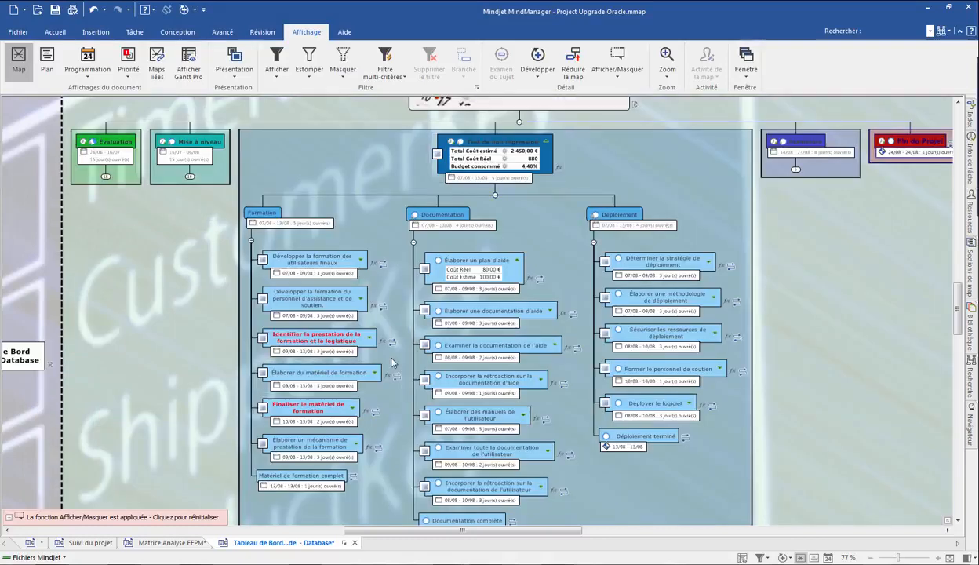
pyautogui.click(489, 159)
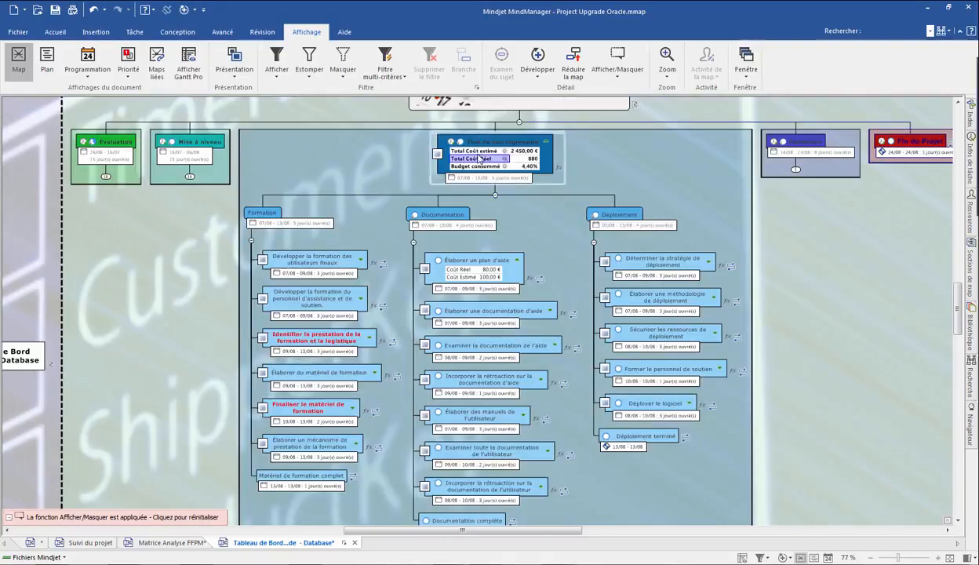
pyautogui.click(495, 194)
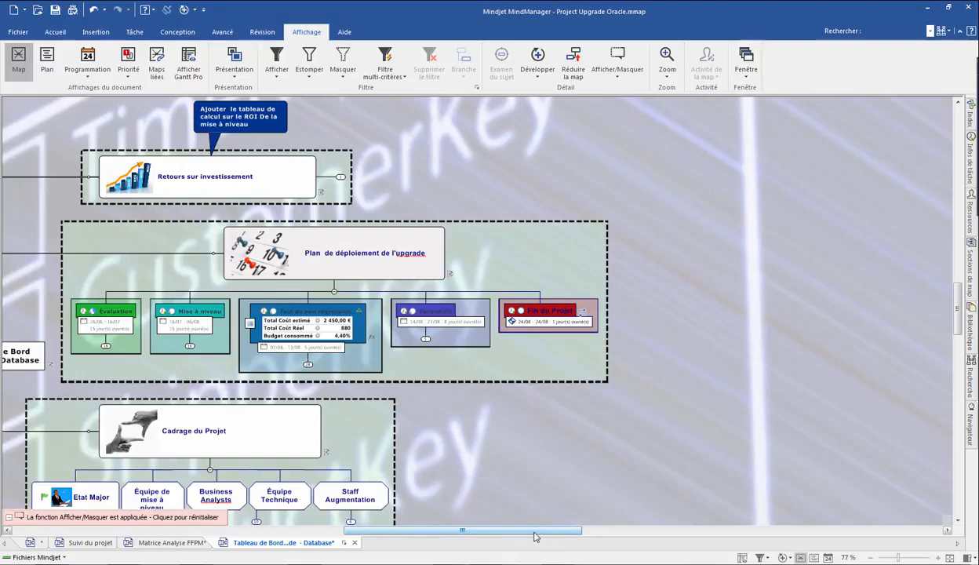
# Step: Under Cadrage du Projet, examine the Etat Major subtopics, collapse them, and expand Équipe Technique to view its structure
pyautogui.moveTo(533, 536); pyautogui.dragTo(420, 530)
pyautogui.scroll(-3, 455, 322)
pyautogui.scroll(-3, 589, 304)
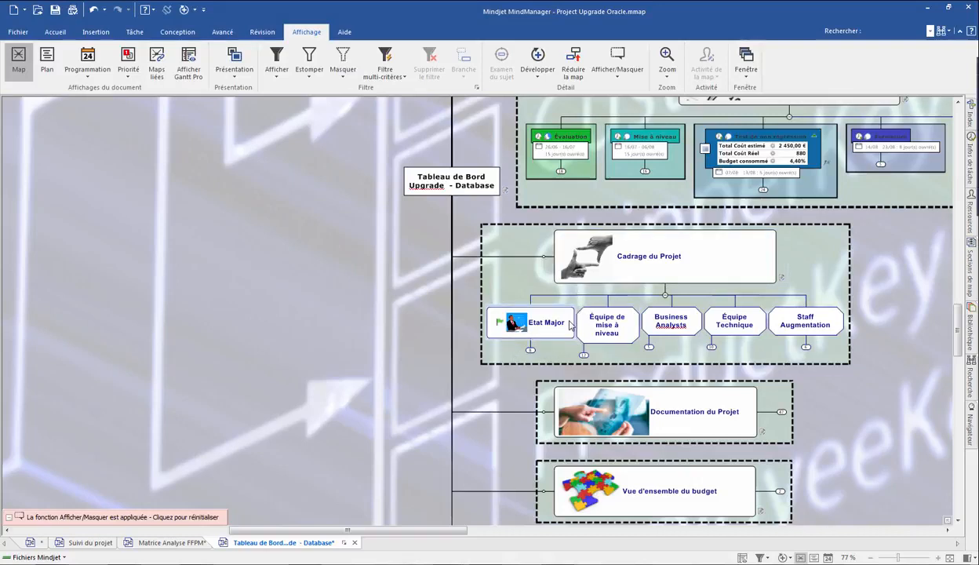
pyautogui.click(531, 351)
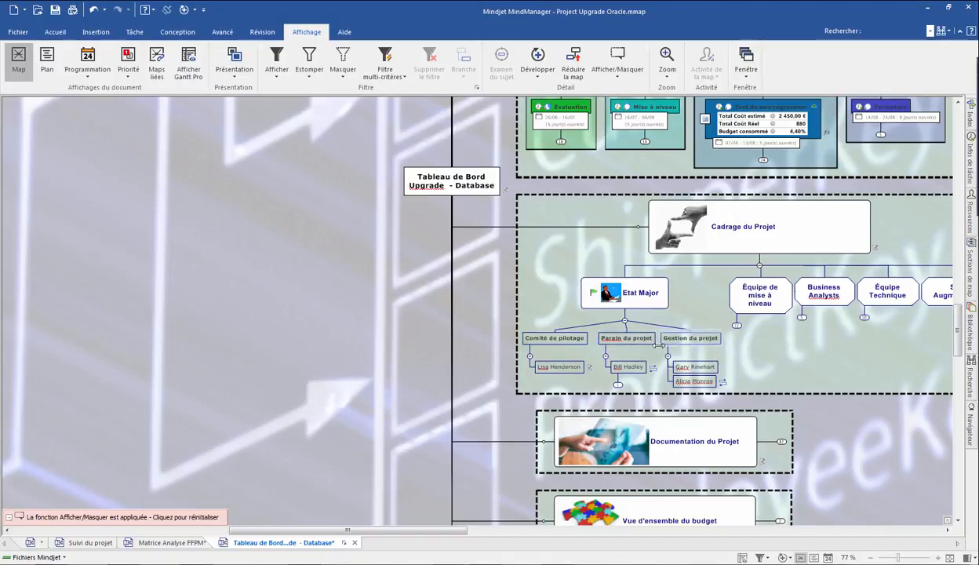
pyautogui.click(624, 322)
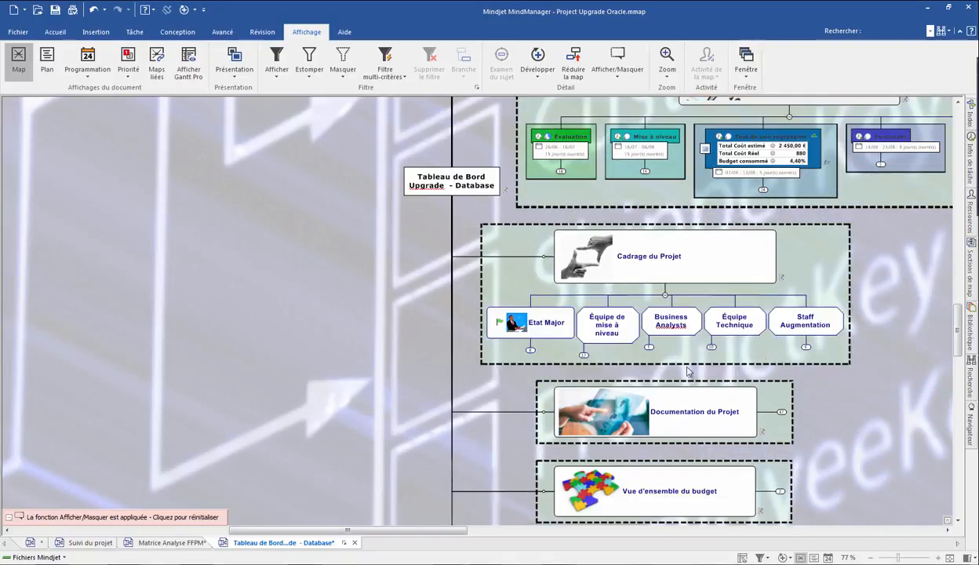
pyautogui.click(711, 348)
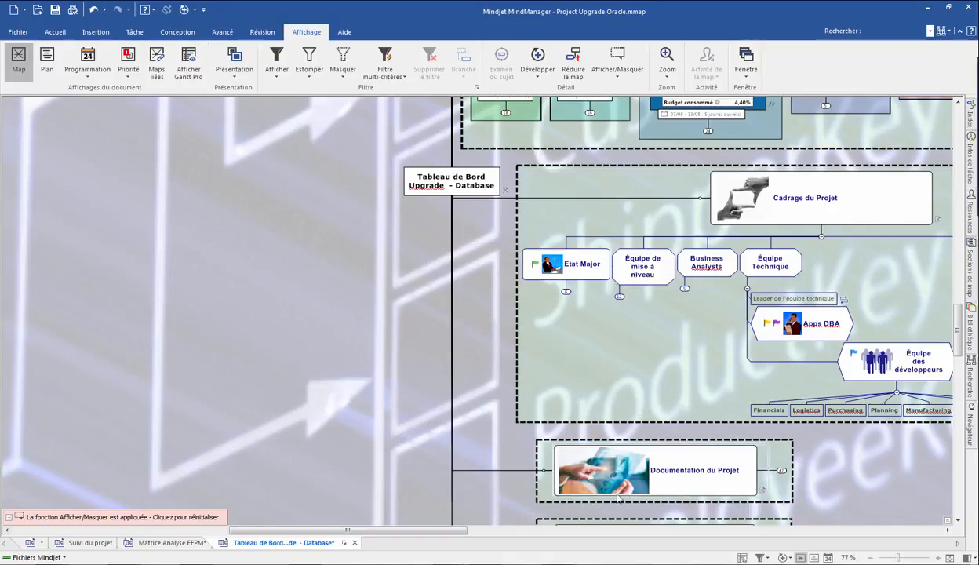
pyautogui.moveTo(440, 531); pyautogui.dragTo(524, 531)
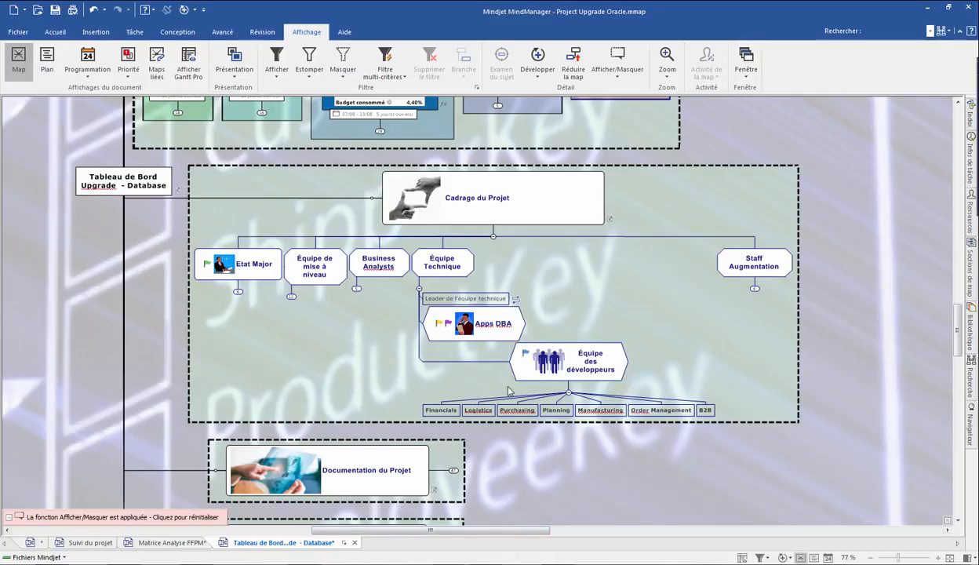
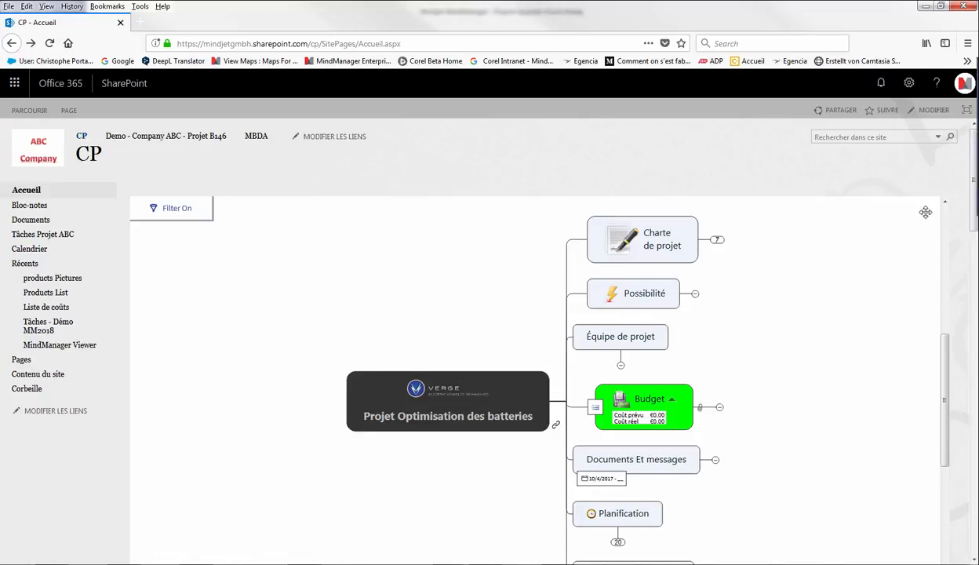
# Step: On the SharePoint site, go to the next page of the Documents list and open the Project Upgrade Oracle map
pyautogui.scroll(-6, 963, 298)
pyautogui.scroll(-10, 962, 298)
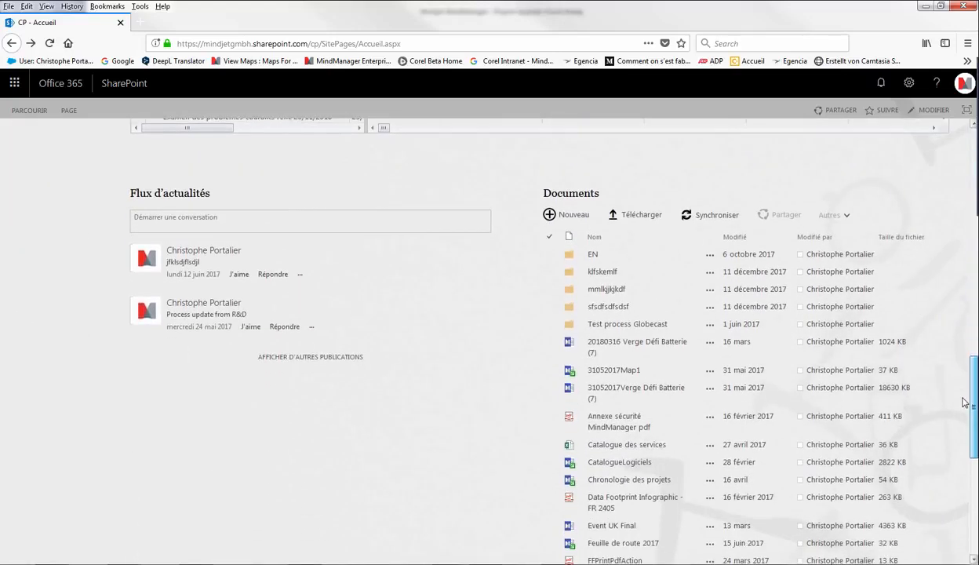
pyautogui.moveTo(962, 402); pyautogui.dragTo(973, 435)
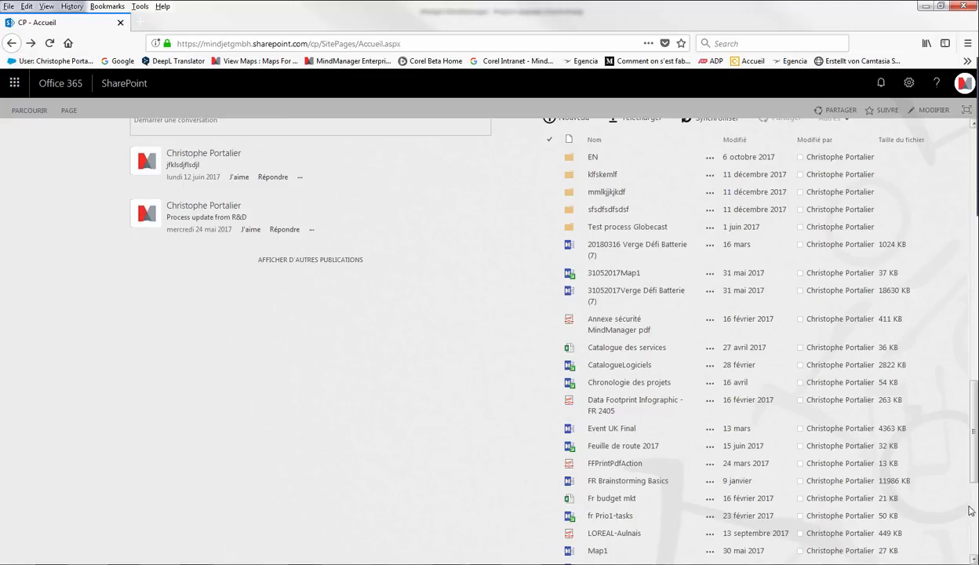
pyautogui.scroll(-4, 970, 511)
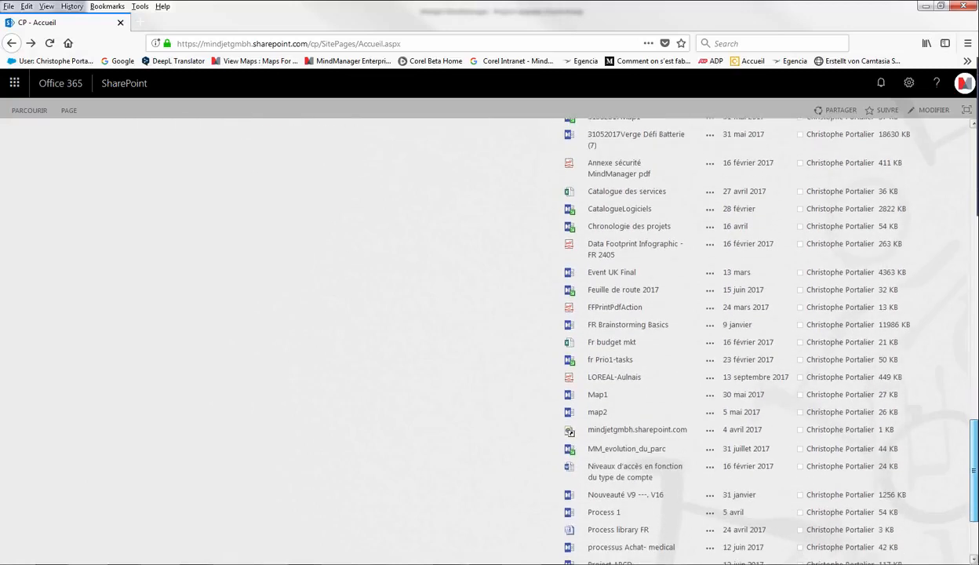
pyautogui.scroll(-2, 970, 510)
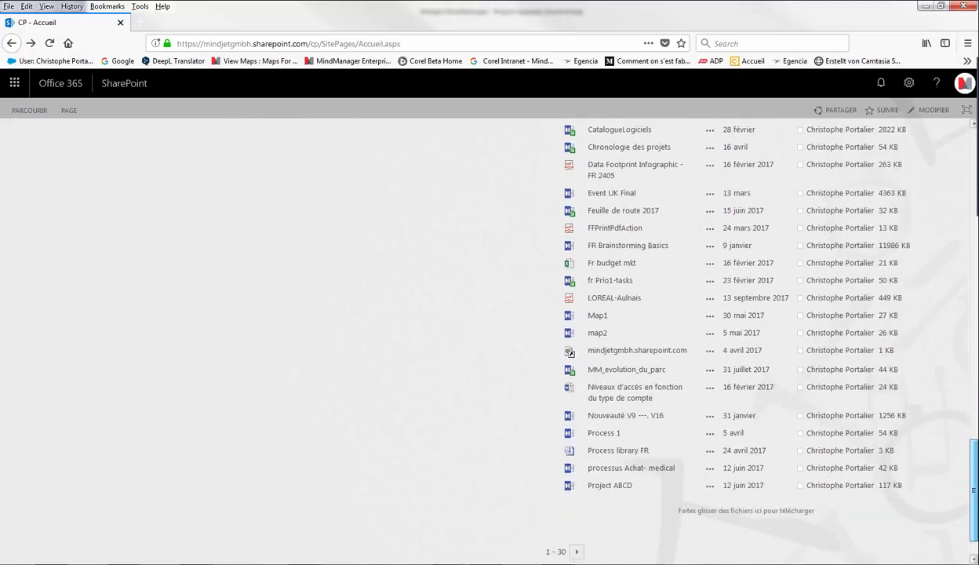
pyautogui.click(576, 551)
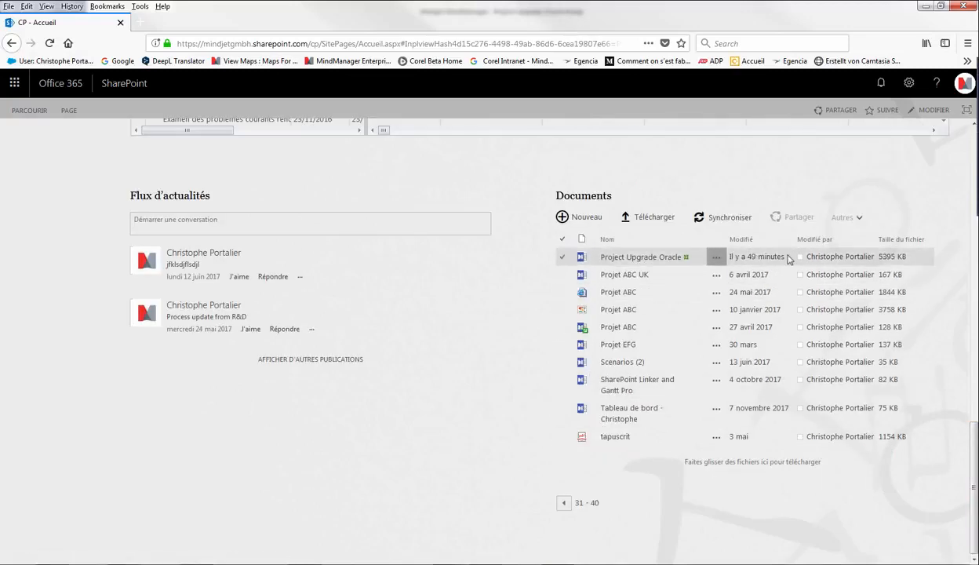
pyautogui.click(639, 258)
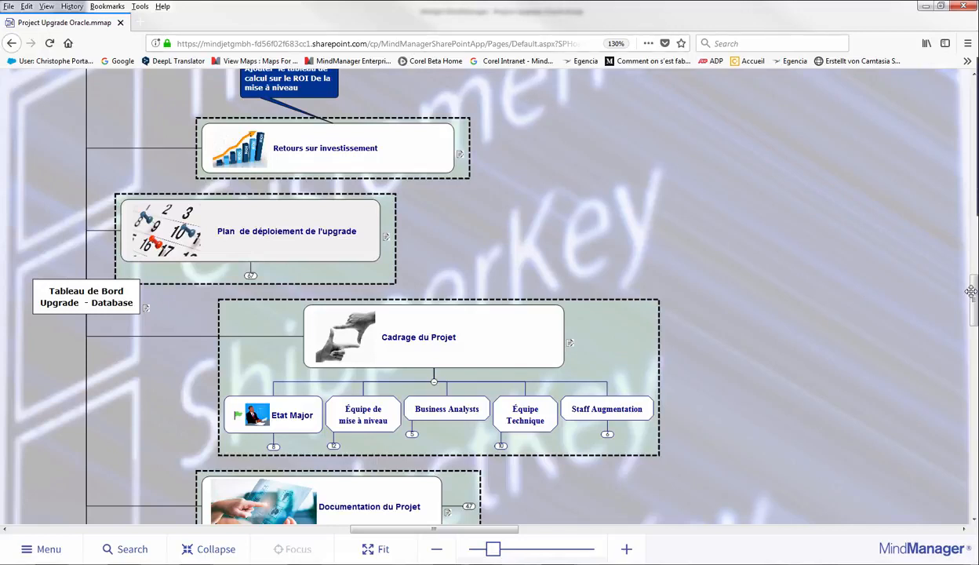
# Step: Expand Plan de déploiement de l'upgrade and its Test de non régression branch in the online map viewer
pyautogui.moveTo(973, 296); pyautogui.dragTo(973, 245)
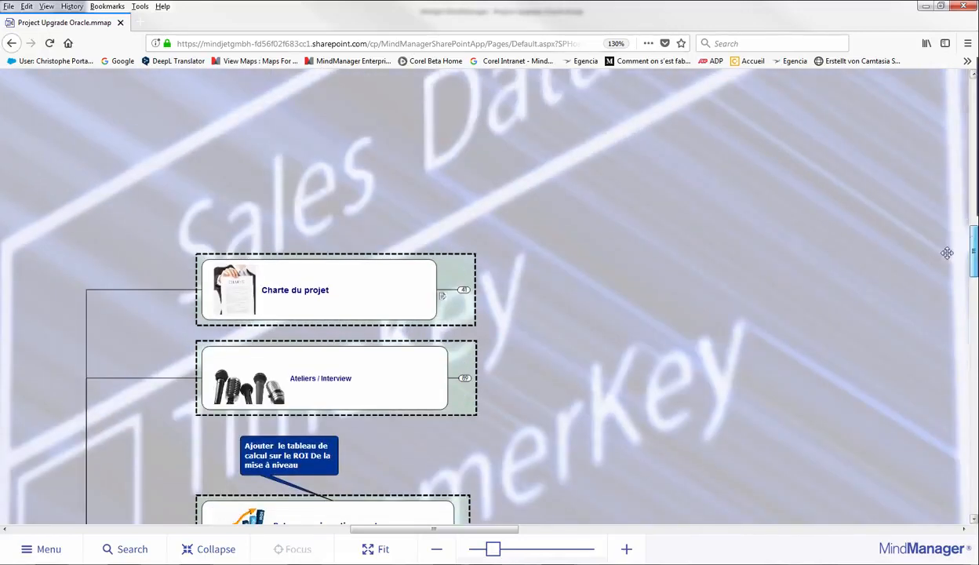
pyautogui.scroll(-5, 459, 326)
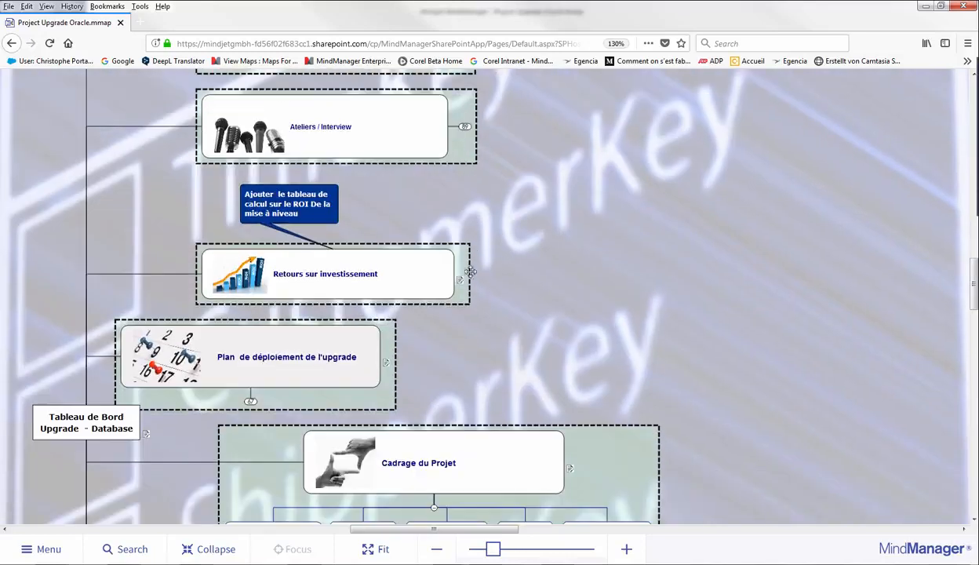
pyautogui.click(250, 403)
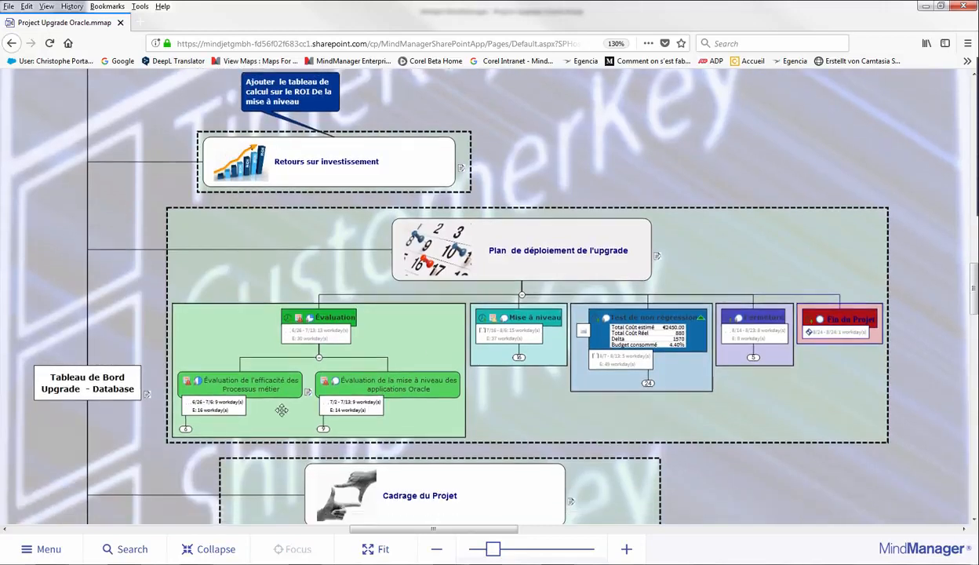
pyautogui.scroll(-2, 376, 415)
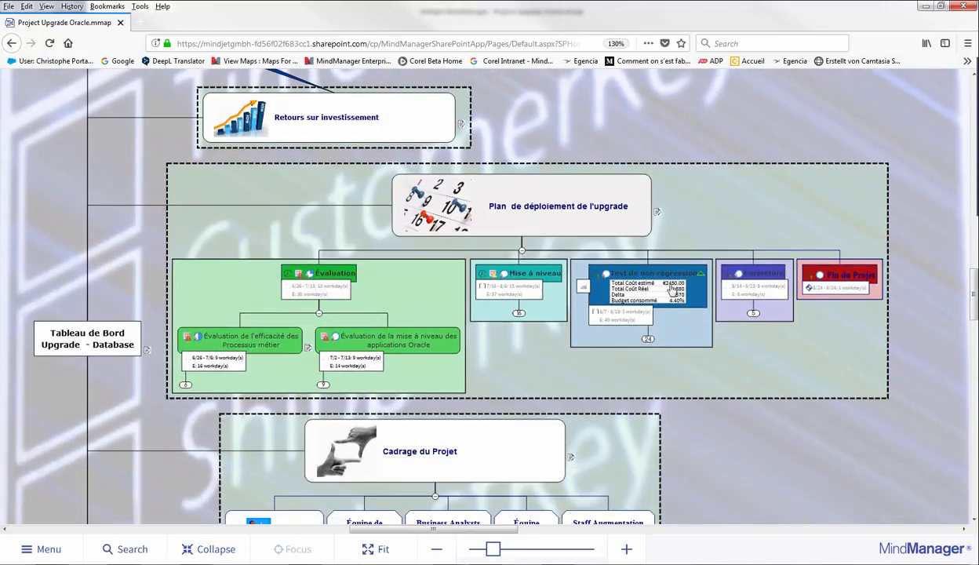
pyautogui.click(648, 338)
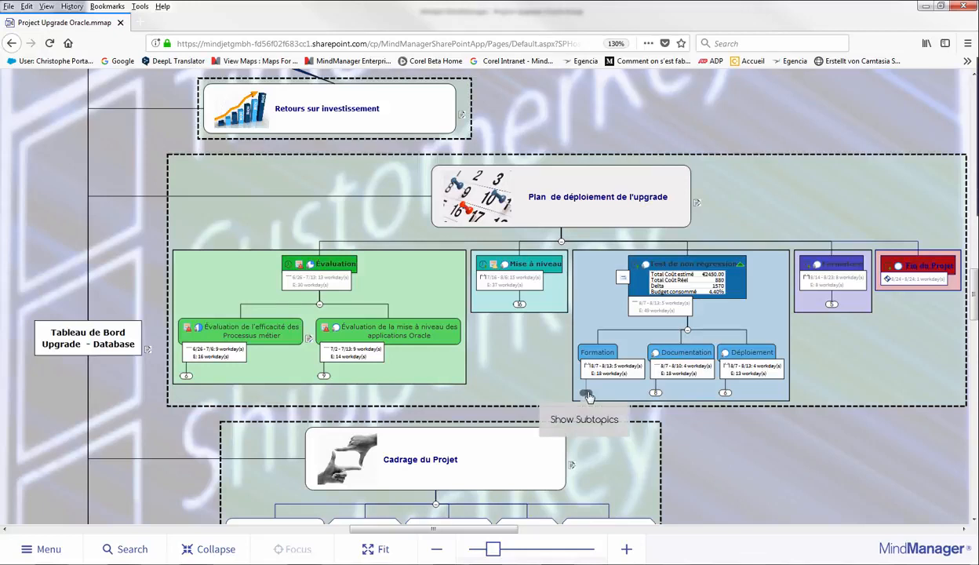
# Step: Switch back to MindManager, open the interactive HTML5 export for the Project Upgrade Oracle map, and cancel the save
pyautogui.scroll(-3, 806, 259)
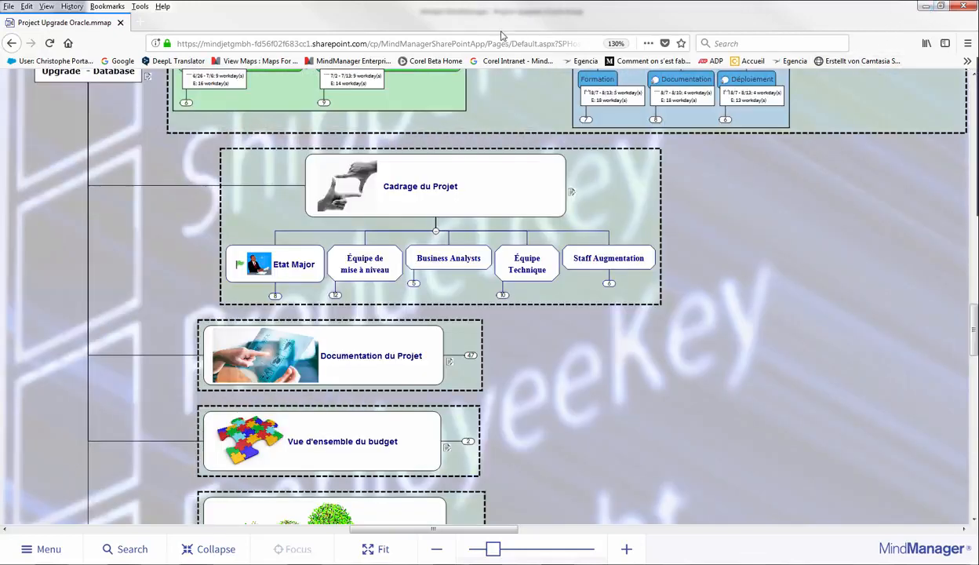
pyautogui.click(923, 6)
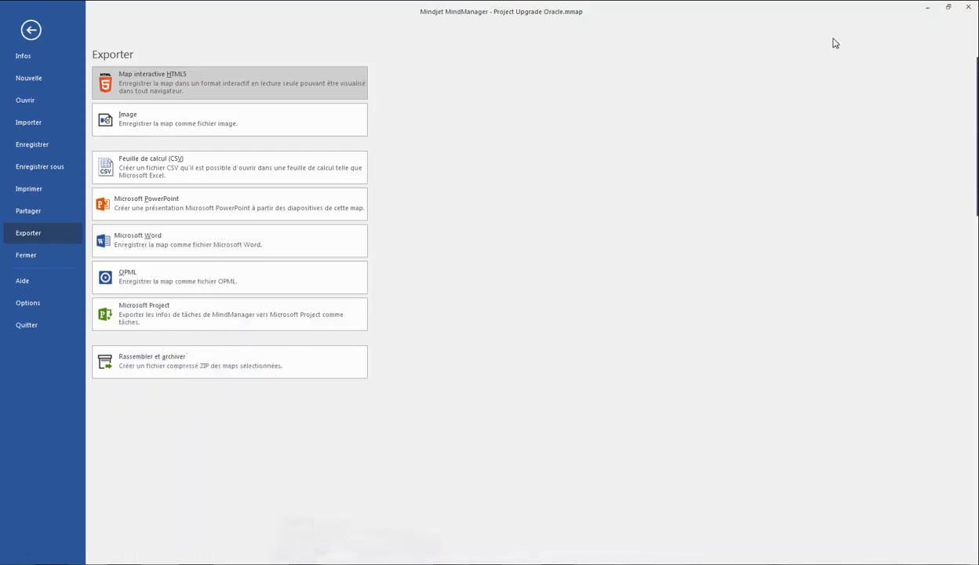
pyautogui.click(184, 85)
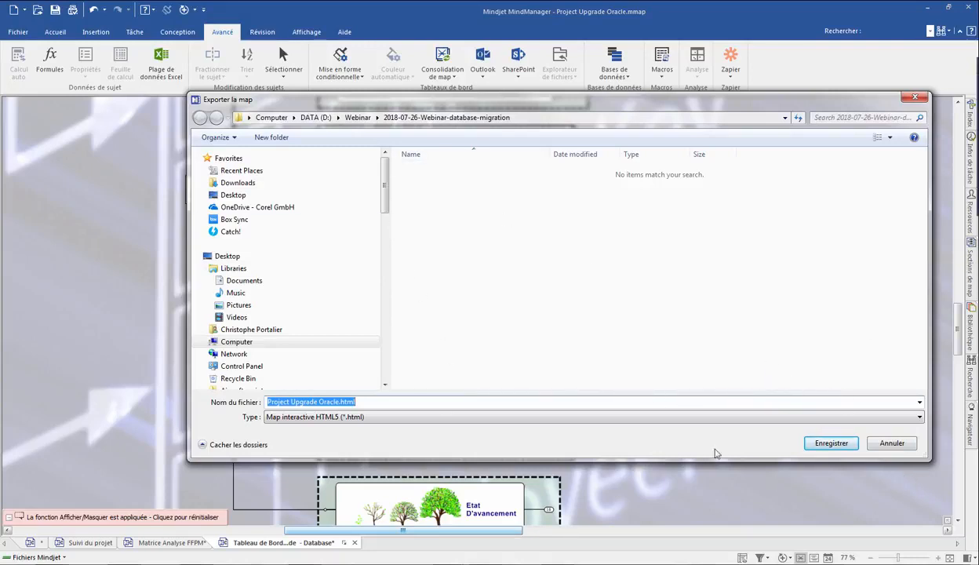
pyautogui.click(883, 443)
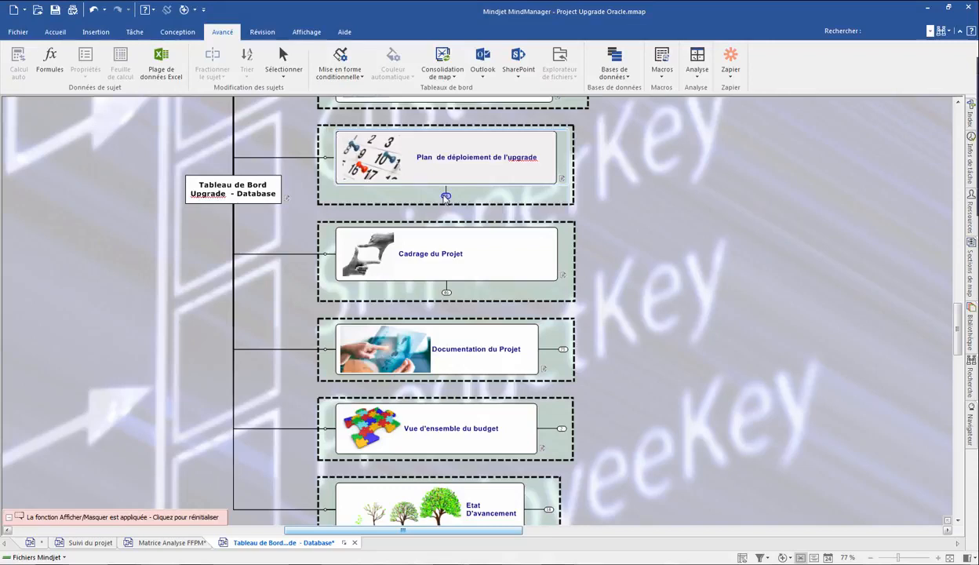
# Step: From the webinar agenda map, open Description analyse sécurité mot de passe.mmap to view its flowchart, and return to the agenda
pyautogui.click(35, 541)
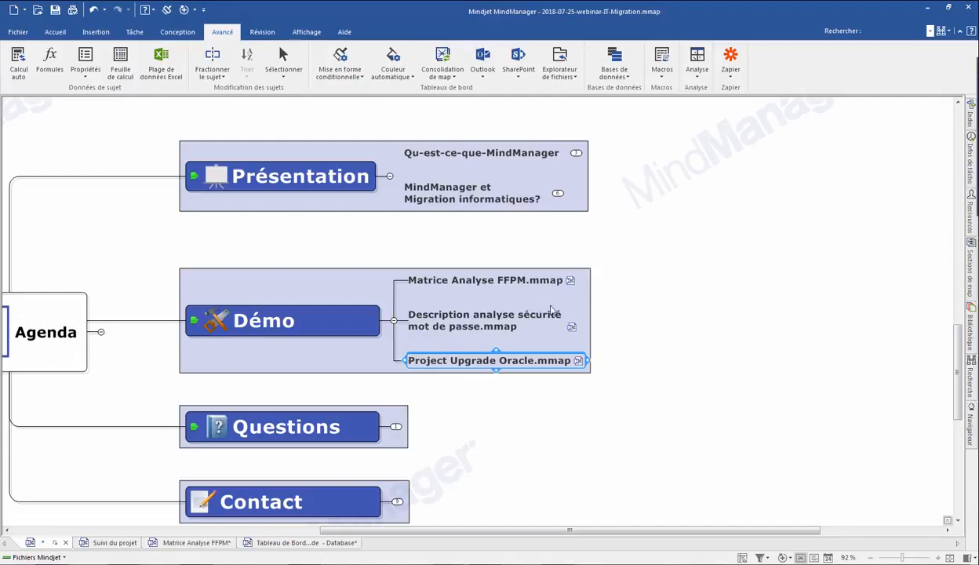
pyautogui.click(572, 328)
pyautogui.click(572, 327)
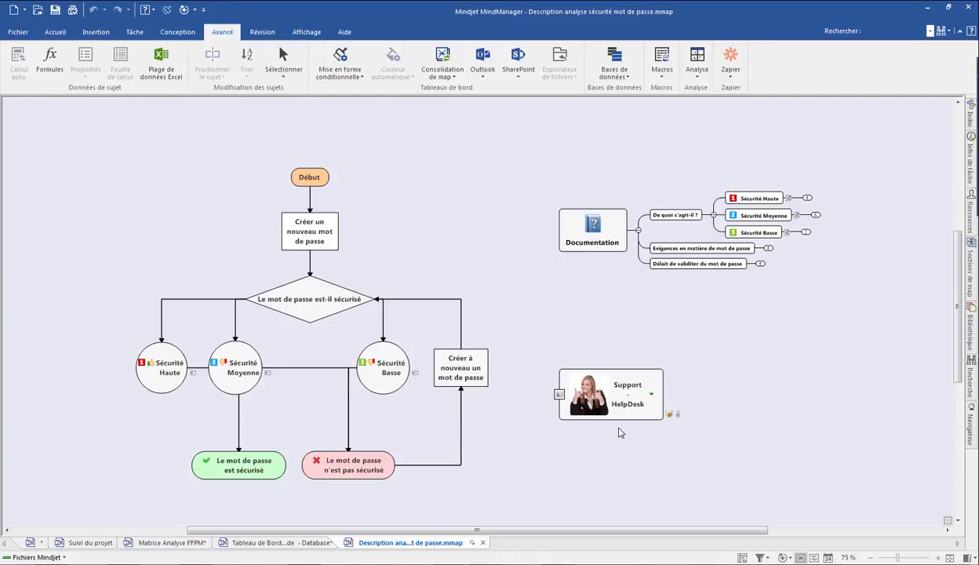
pyautogui.click(39, 544)
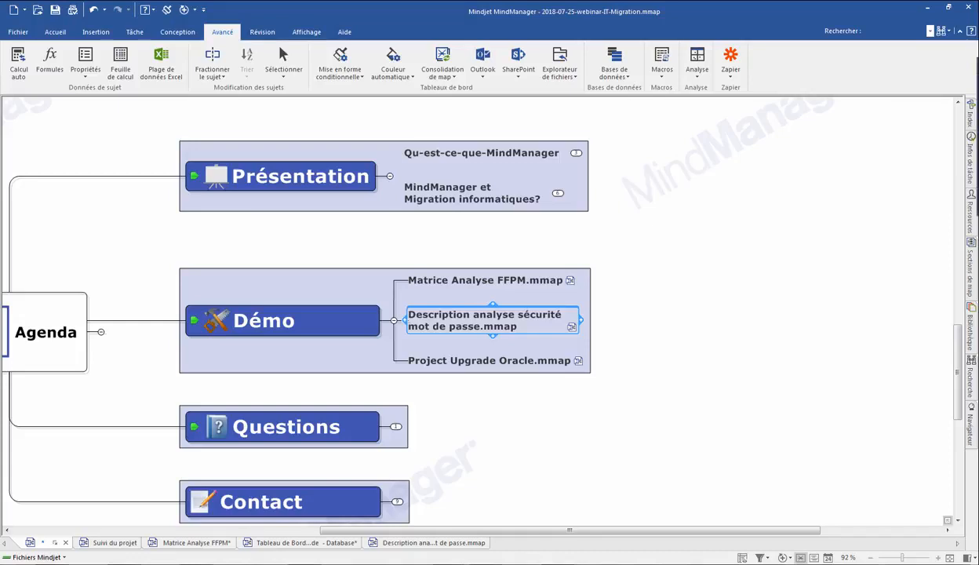
pyautogui.click(691, 195)
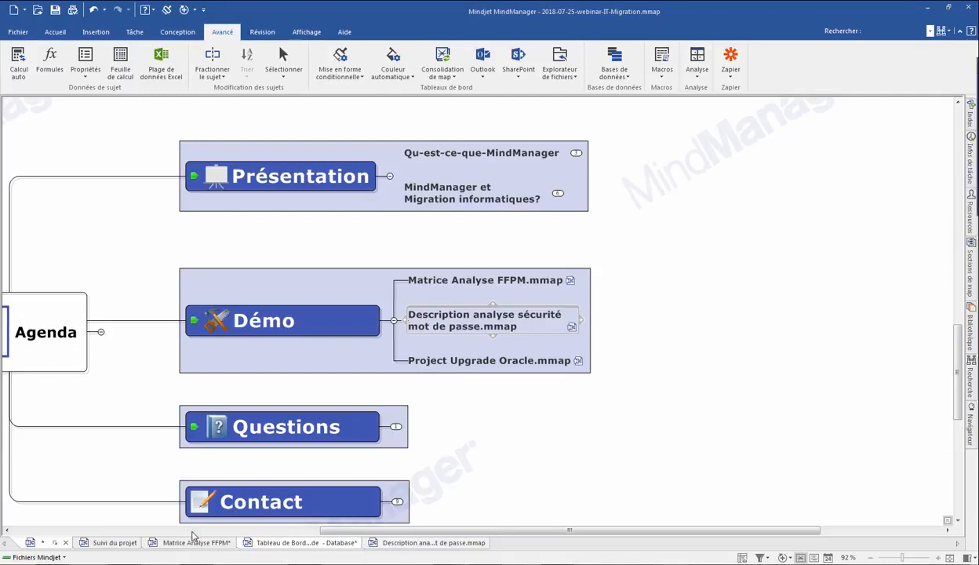
# Step: Look through the Suivi du projet and Matrice Analyse FFPM maps, and switch to the Tableau de Bord Upgrade - Database map
pyautogui.click(113, 543)
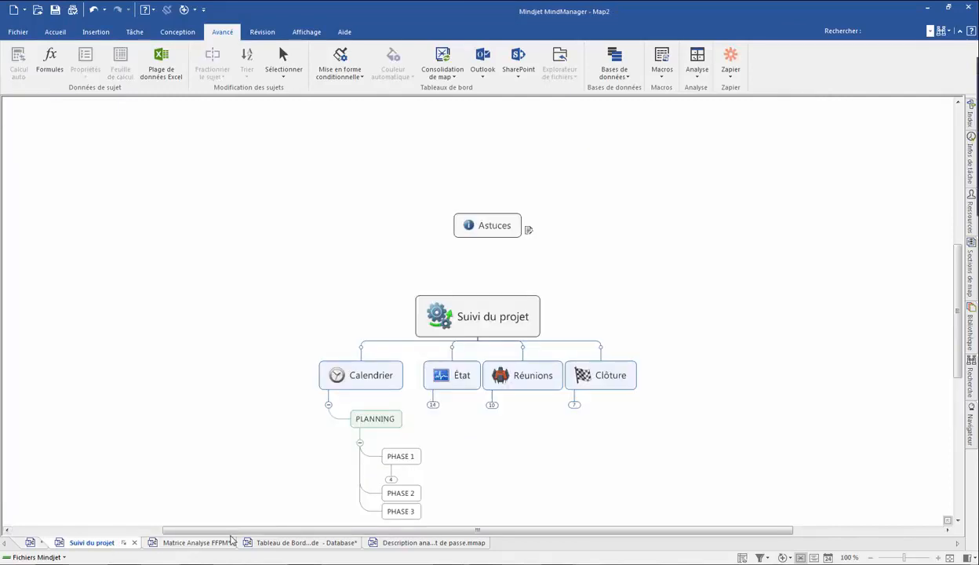
pyautogui.click(188, 543)
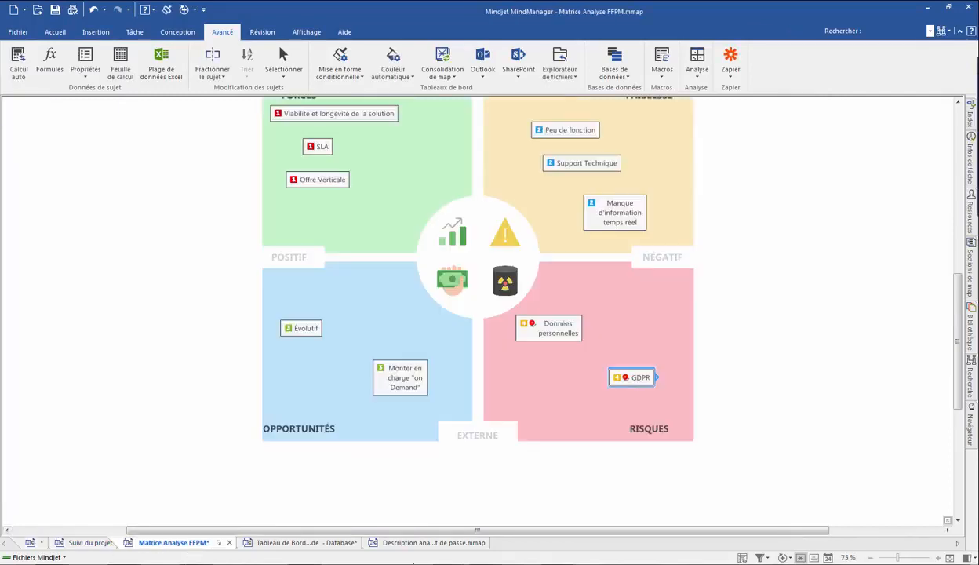
pyautogui.click(401, 542)
pyautogui.click(302, 542)
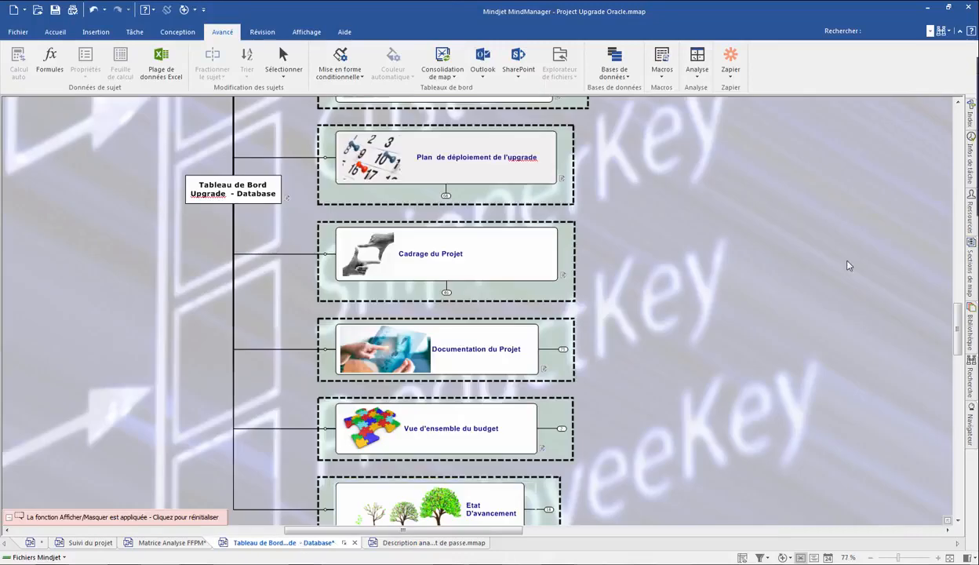
# Step: Expand Test de non régression and its Formation, Documentation and Déploiement branches, and show the costs of Élaborer une documentation d'aide
pyautogui.scroll(5, 701, 265)
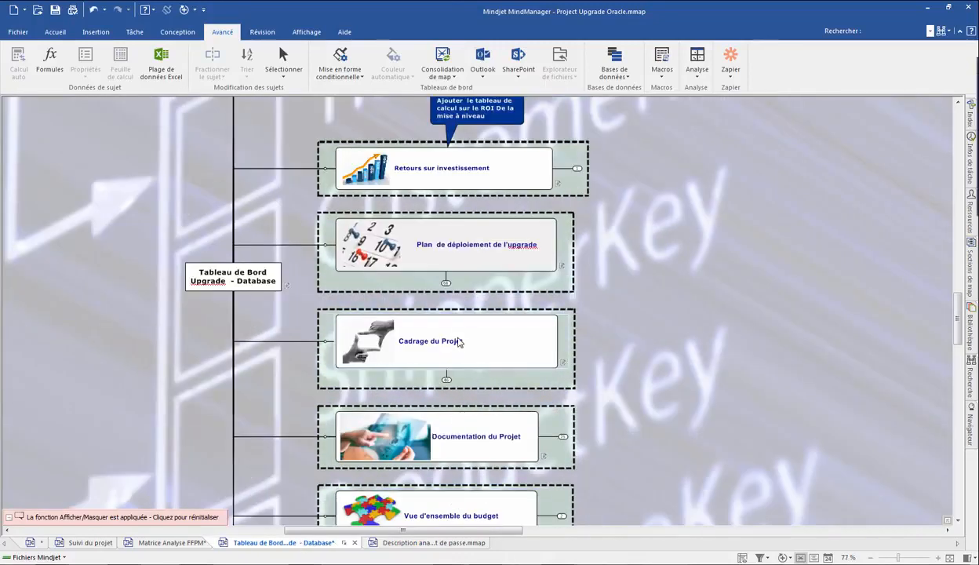
pyautogui.click(445, 282)
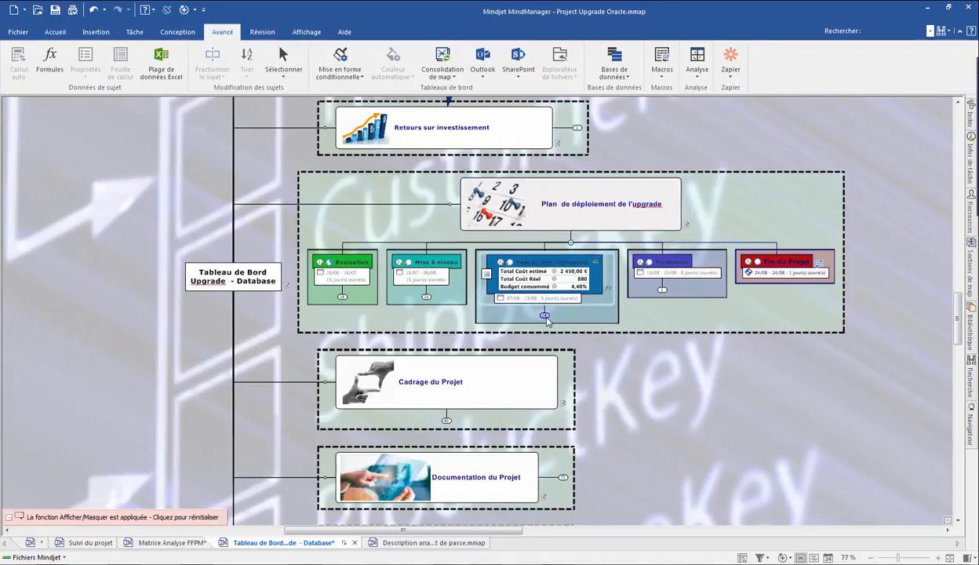
pyautogui.click(545, 315)
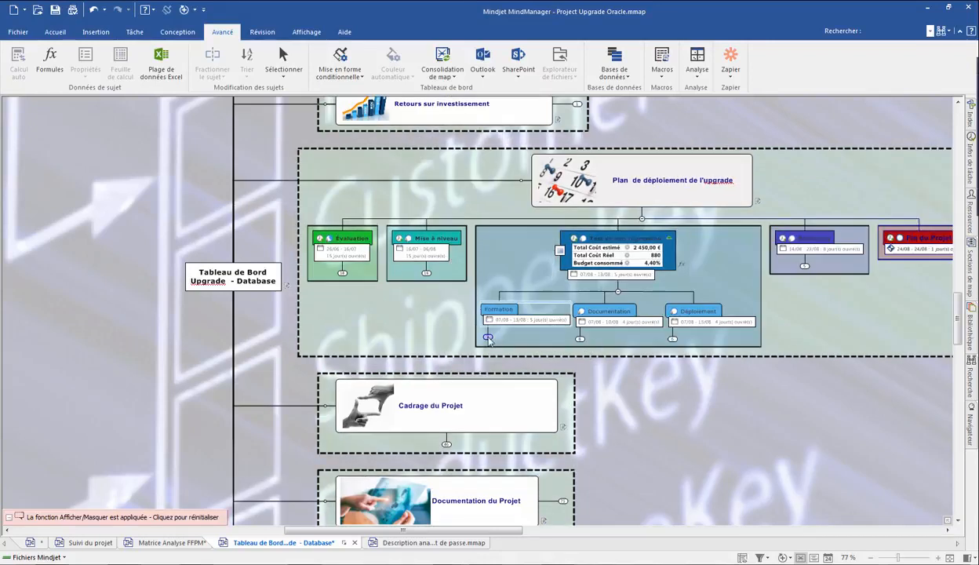
pyautogui.click(487, 337)
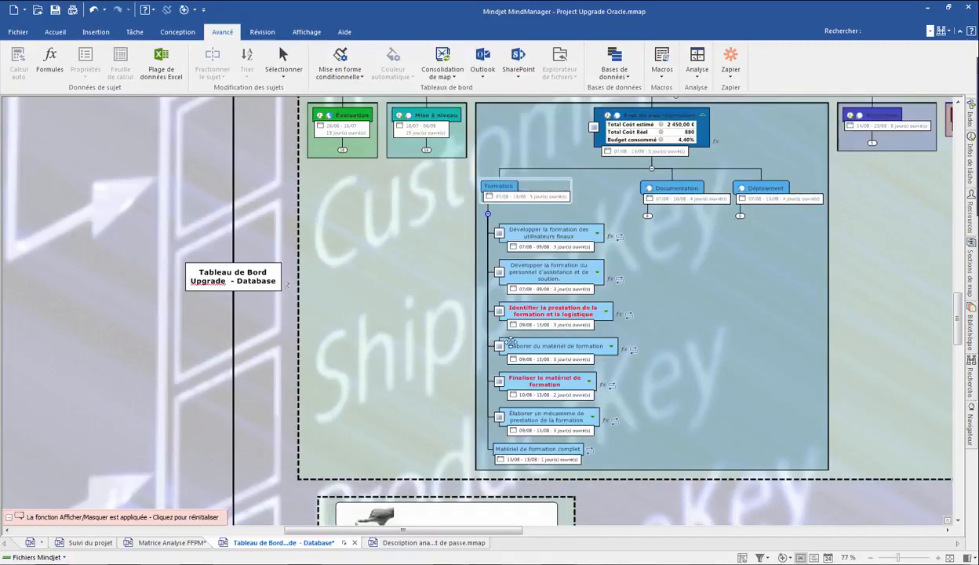
pyautogui.click(648, 217)
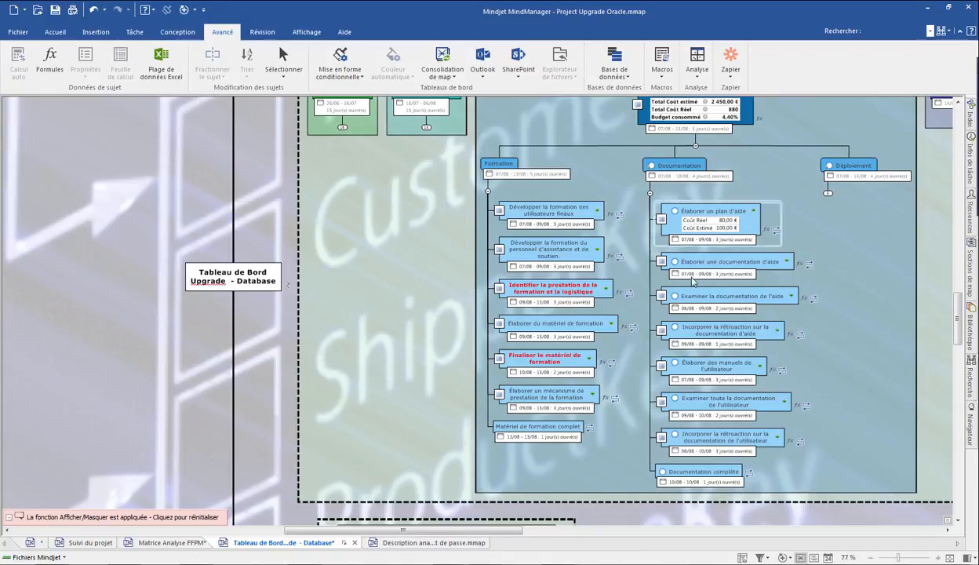
pyautogui.scroll(2, 752, 166)
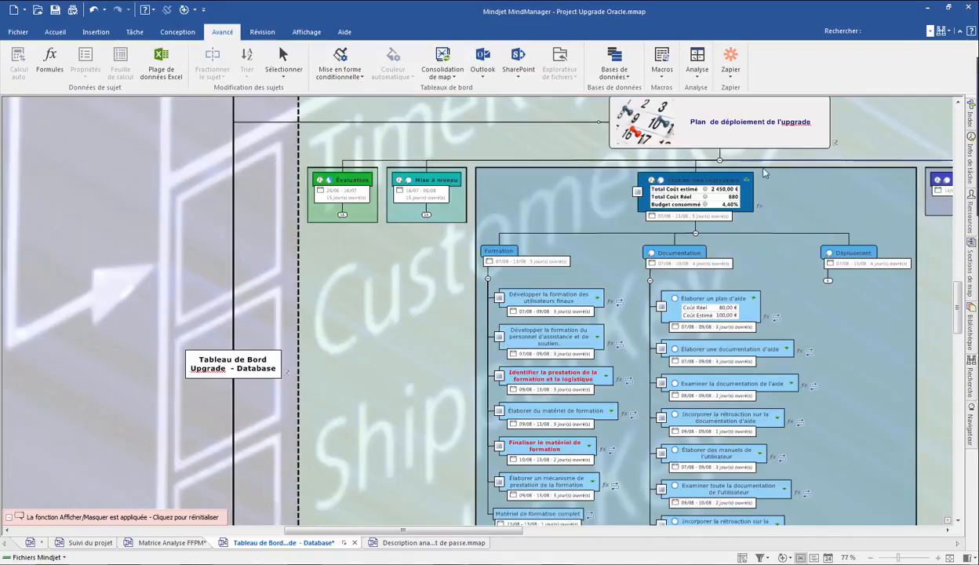
pyautogui.click(827, 280)
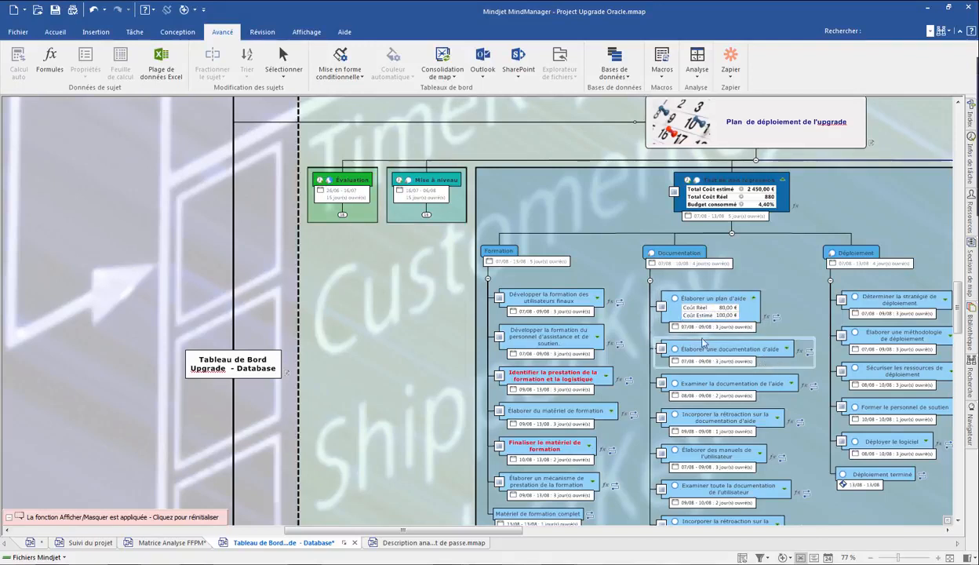
pyautogui.scroll(3, 782, 321)
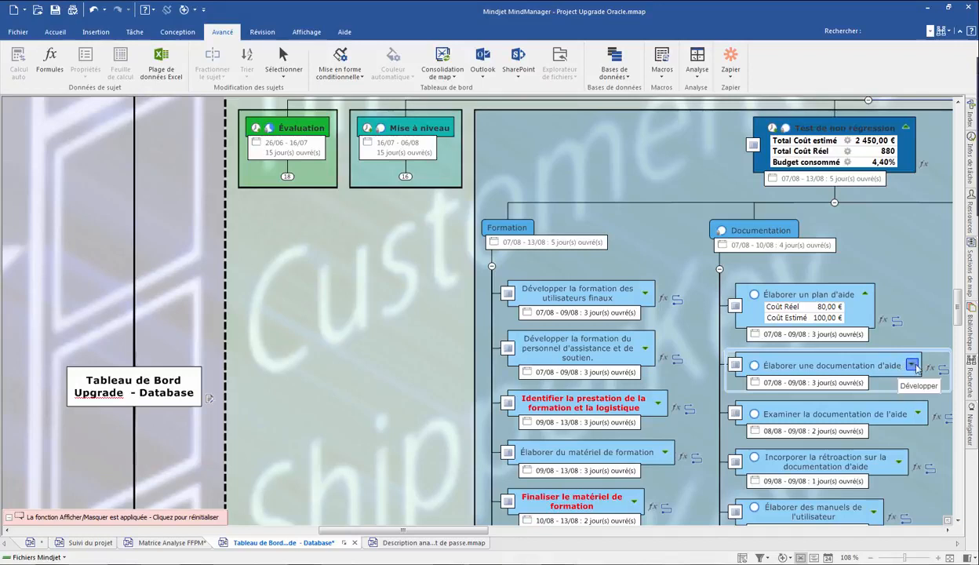
pyautogui.click(911, 366)
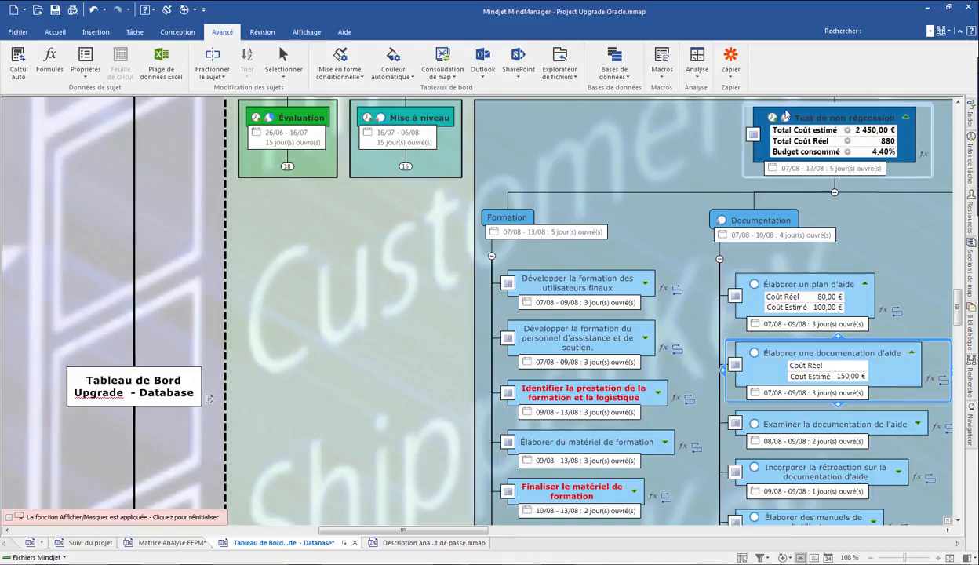
# Step: Export the Test de non régression topic to a CSV spreadsheet using the Tableau layout, with topic properties and task info included
pyautogui.rightClick(828, 119)
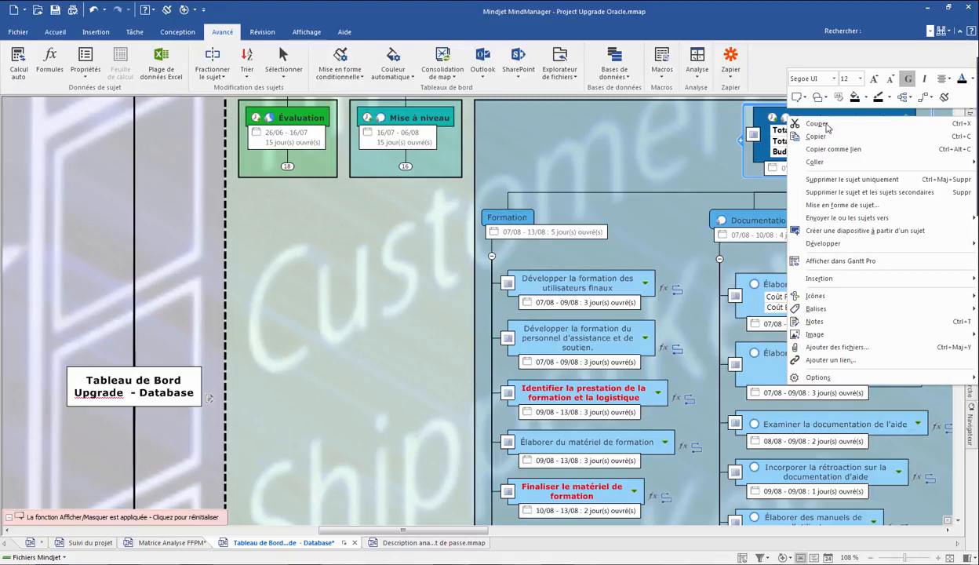
pyautogui.moveTo(844, 218)
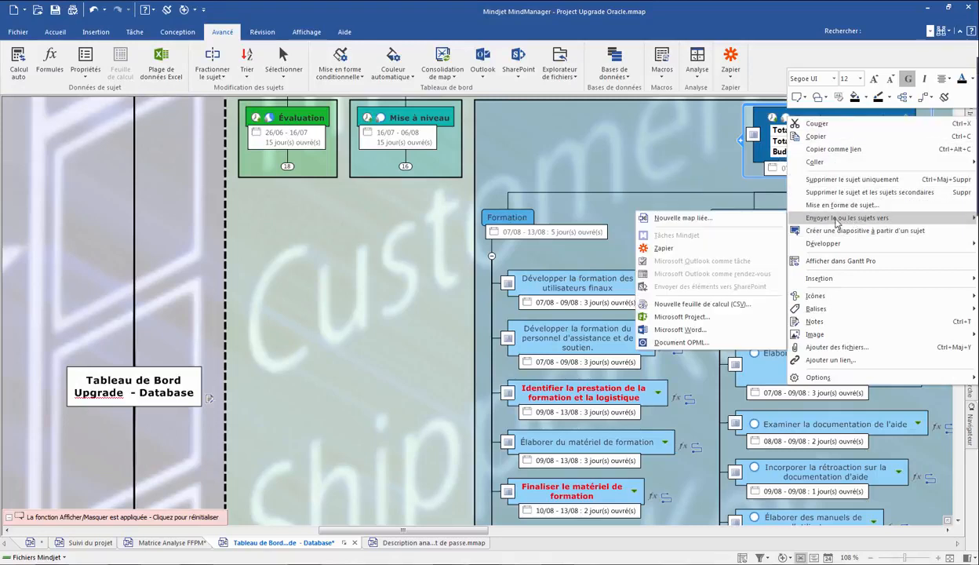
pyautogui.click(729, 304)
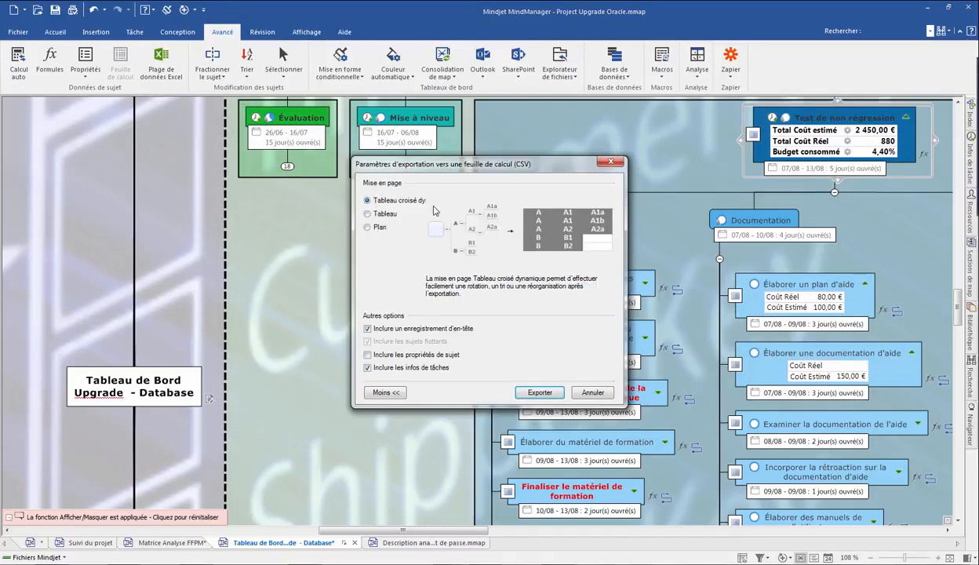
pyautogui.click(367, 215)
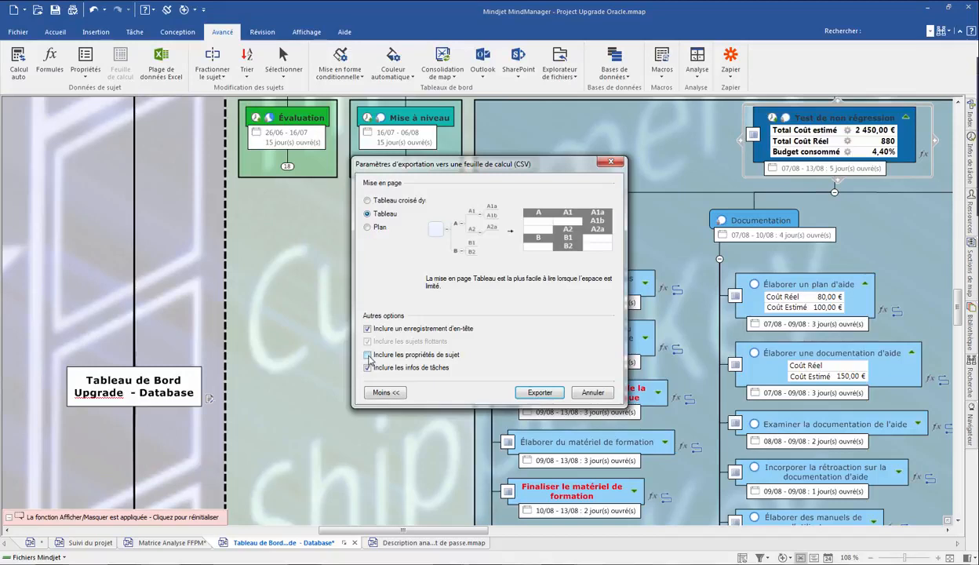
pyautogui.click(545, 390)
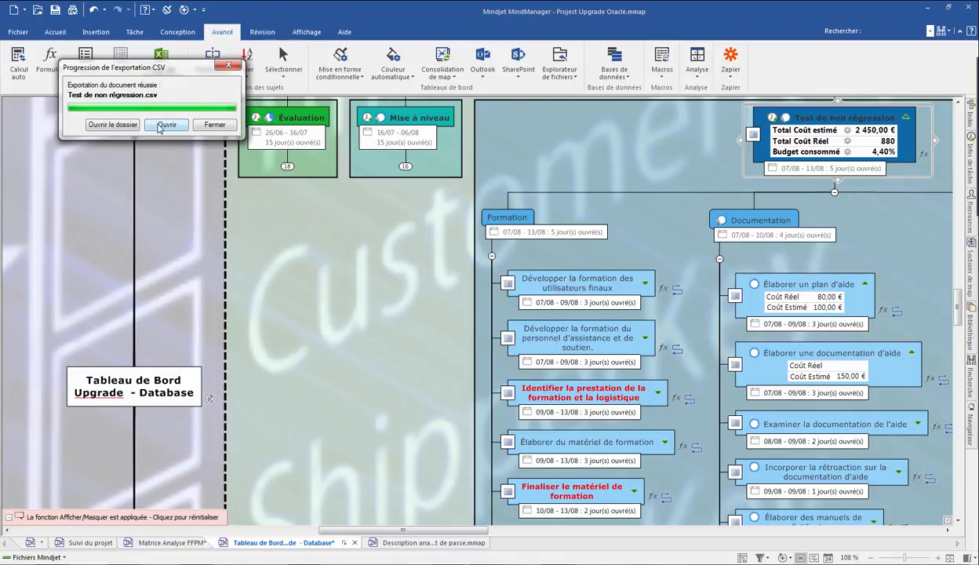
# Step: Open the exported Test de non régression.csv in Excel, maximize its window and widen column F to examine the dates
pyautogui.click(161, 125)
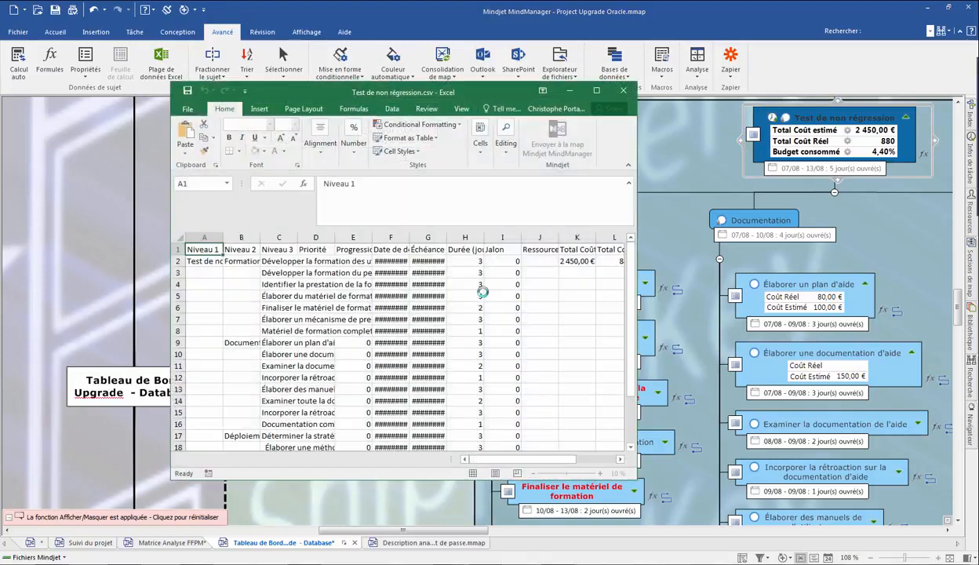
pyautogui.click(596, 90)
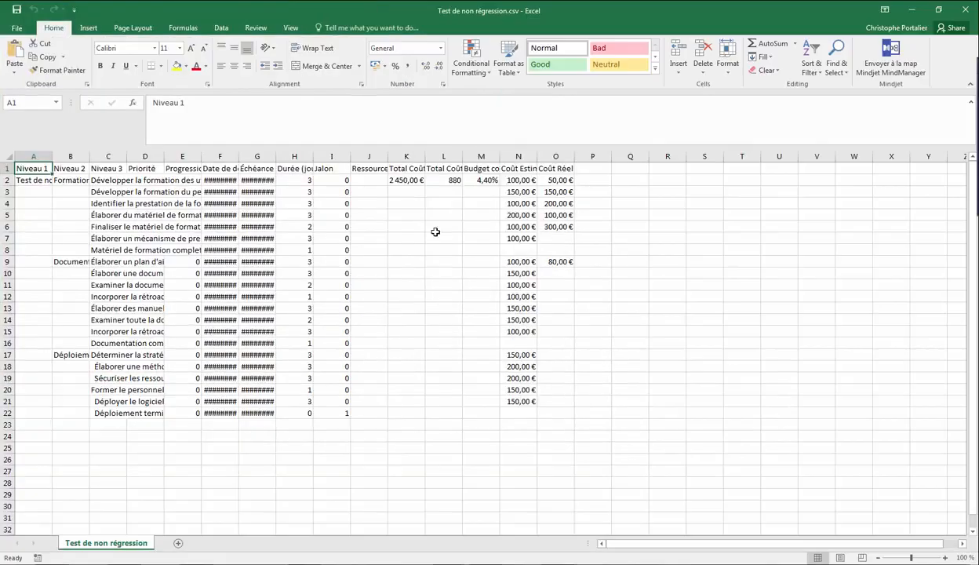
pyautogui.moveTo(239, 161); pyautogui.dragTo(320, 157)
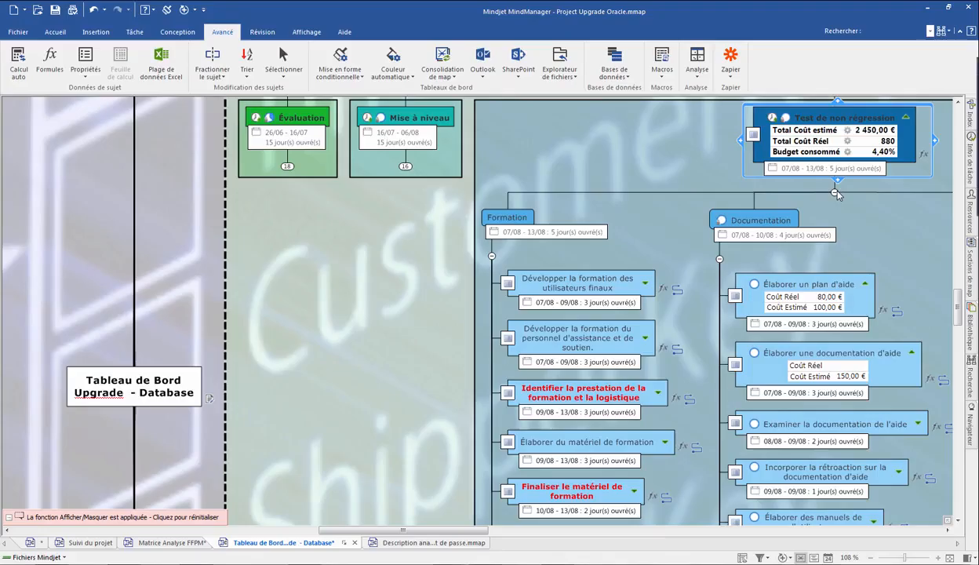
# Step: Back in MindManager, collapse the Test de non régression branch and return to the Contact topic in the webinar agenda map
pyautogui.click(835, 192)
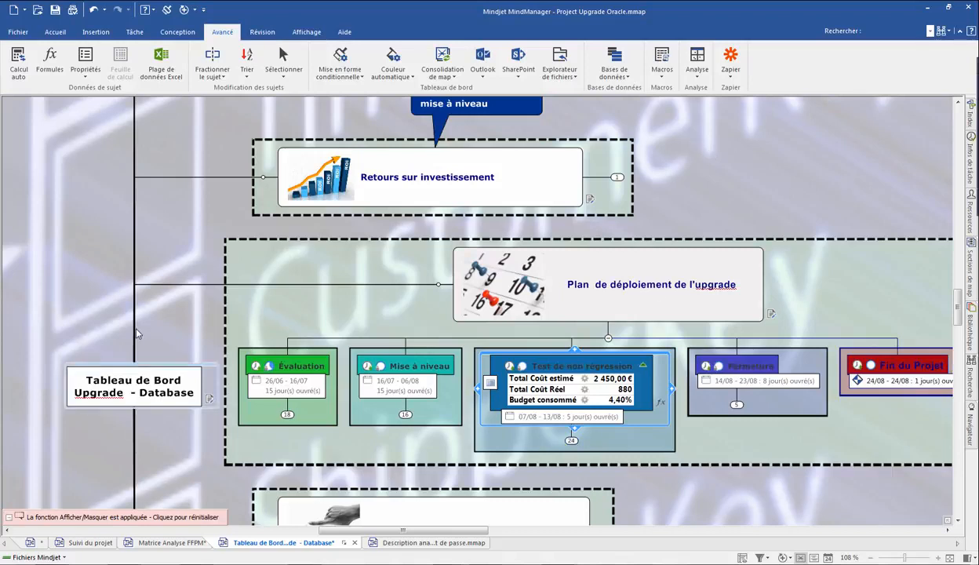
pyautogui.click(31, 541)
pyautogui.scroll(-3, 470, 476)
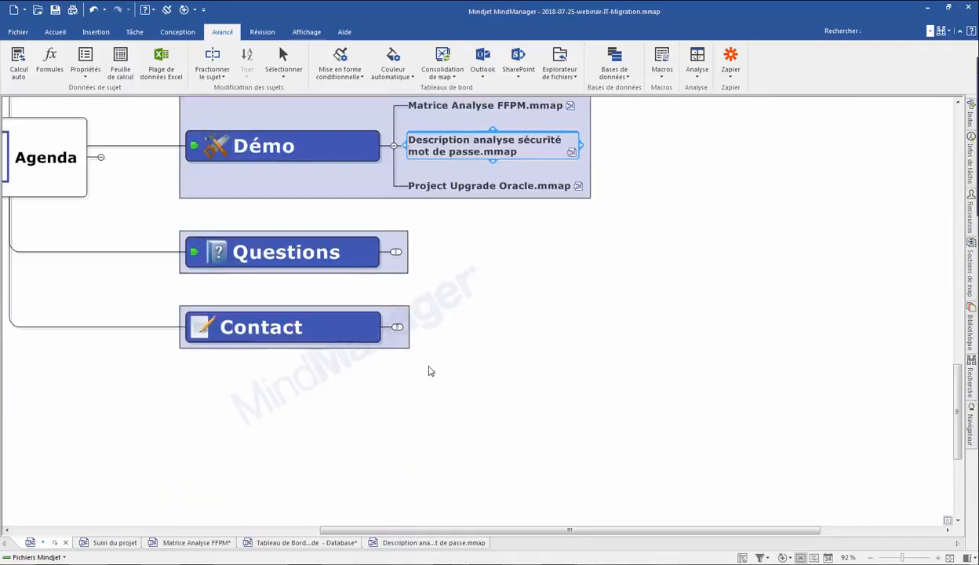
# Step: Expand the Contact topic with its Présentateur, Pour toute question and Support subtopics, including the version d'essai web address
pyautogui.click(396, 322)
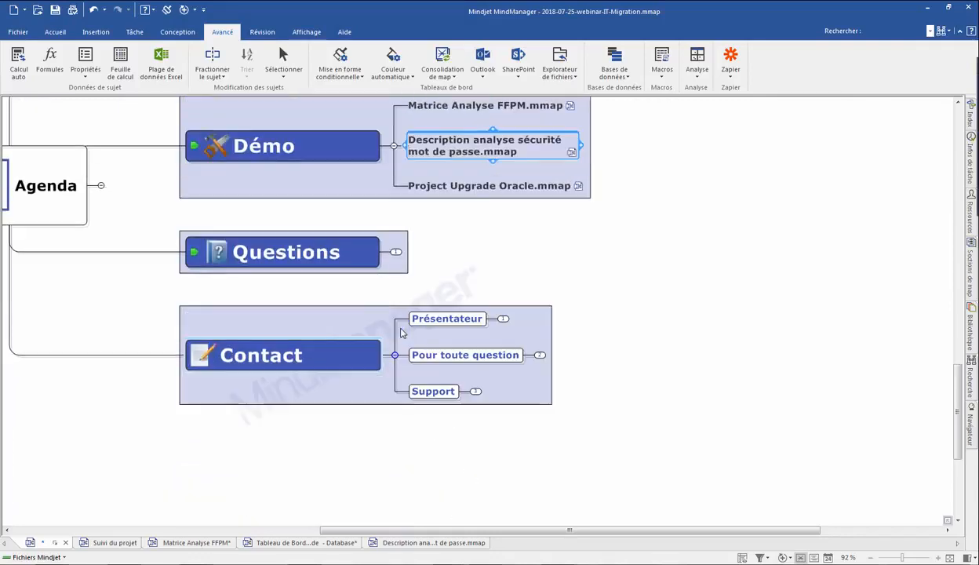
pyautogui.click(503, 319)
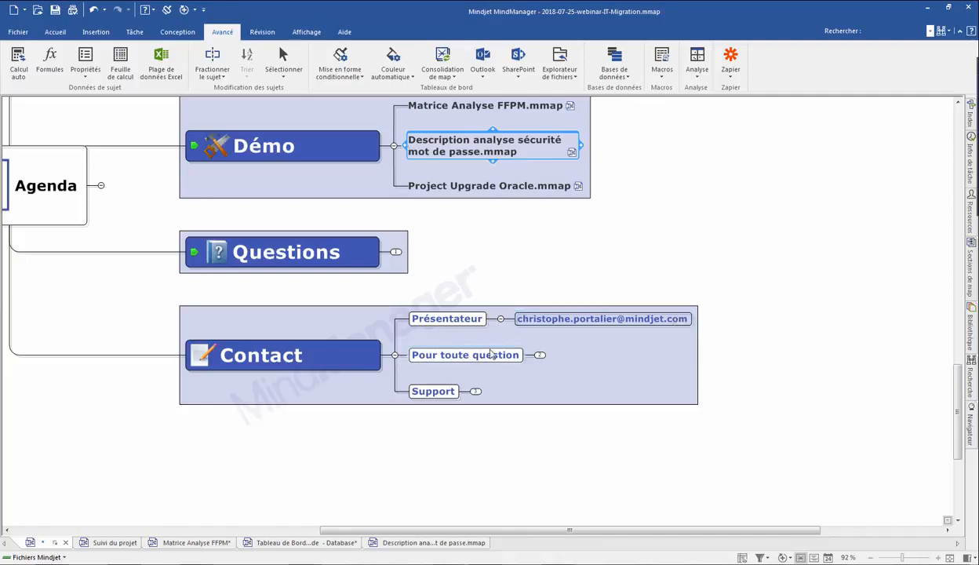
pyautogui.click(540, 355)
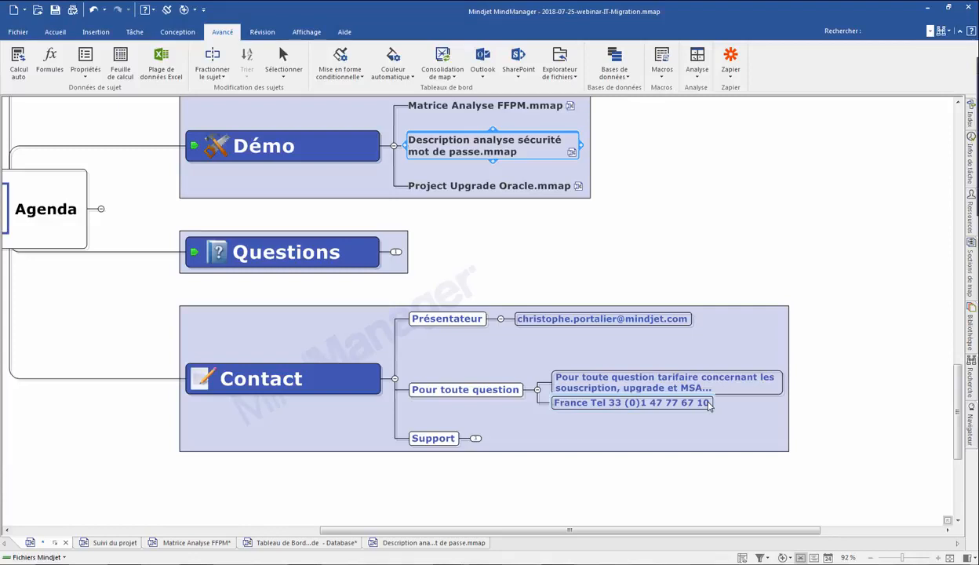
pyautogui.click(476, 438)
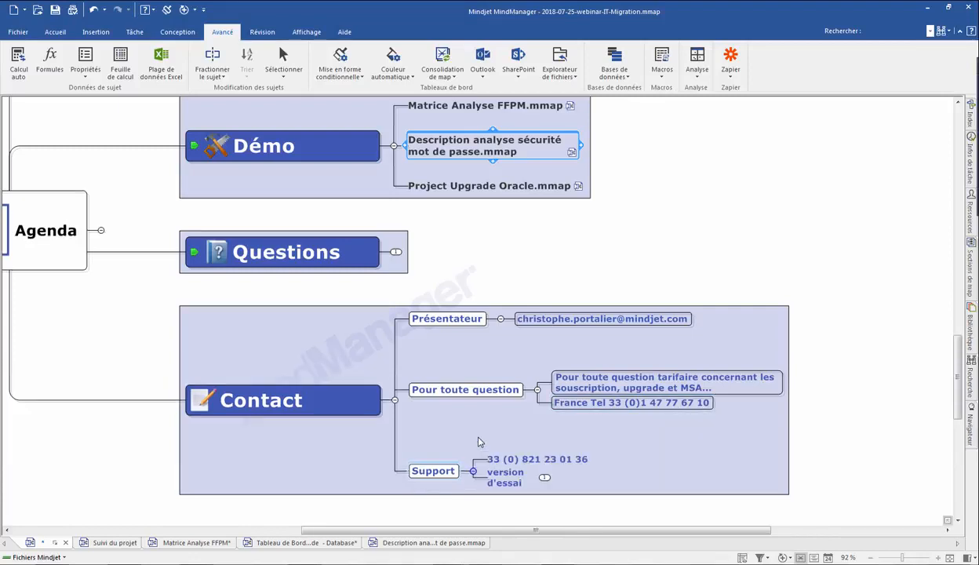
pyautogui.scroll(-2, 704, 428)
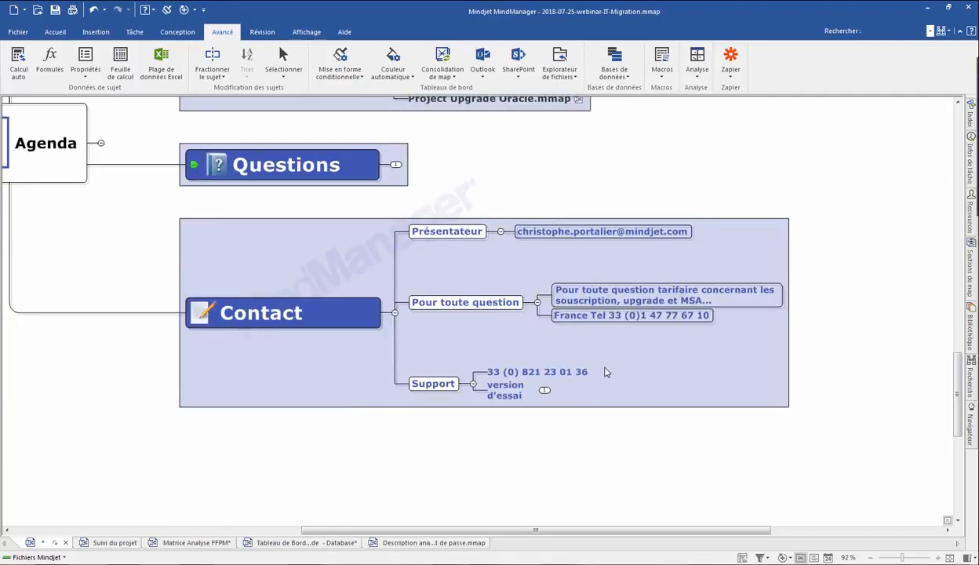
pyautogui.click(547, 391)
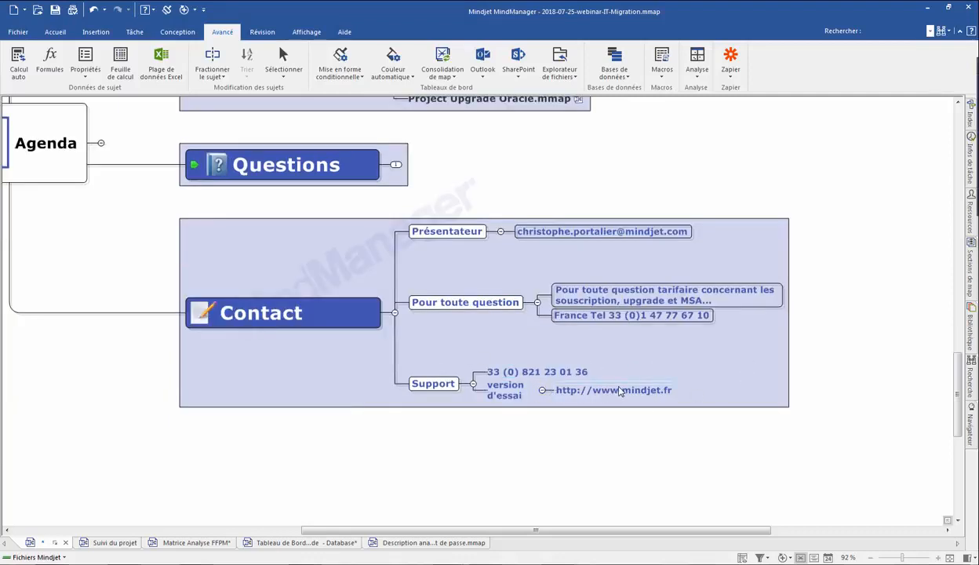